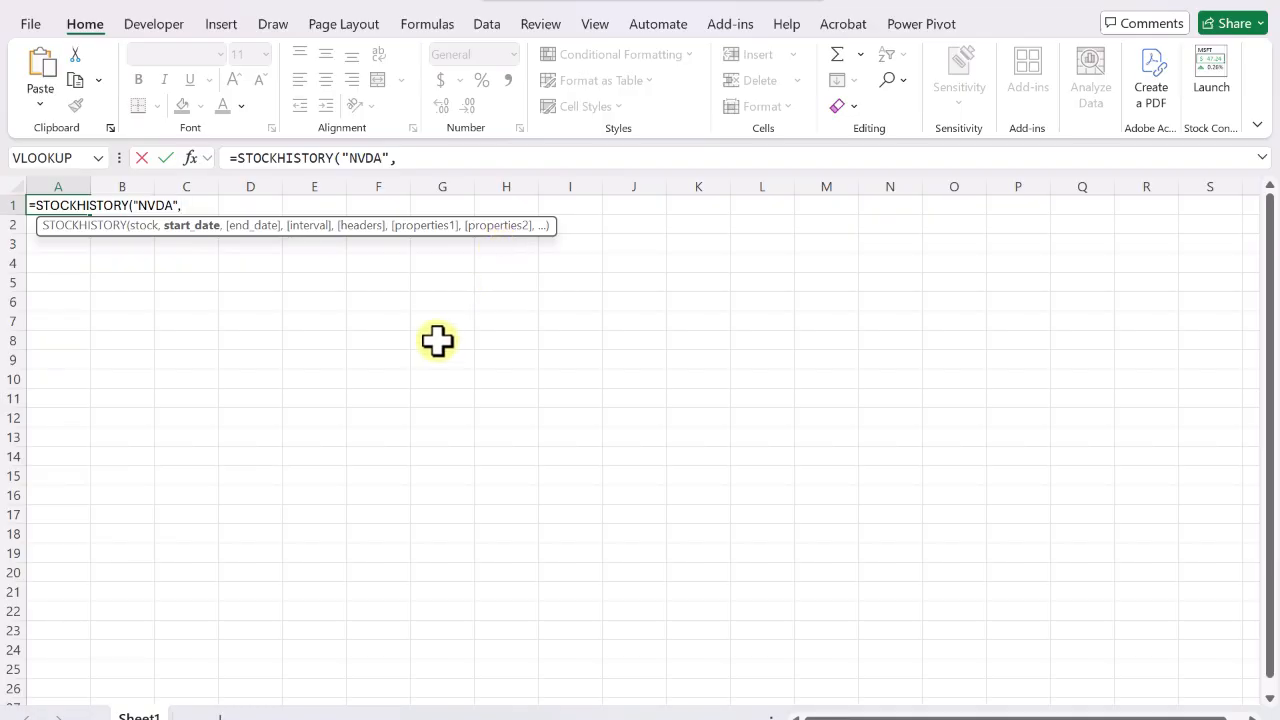
Add the start date 11/4/2024 and end date 12/3/2025 as arguments of the STOCKHISTORY formula for NVDA in A1.
type("\"")
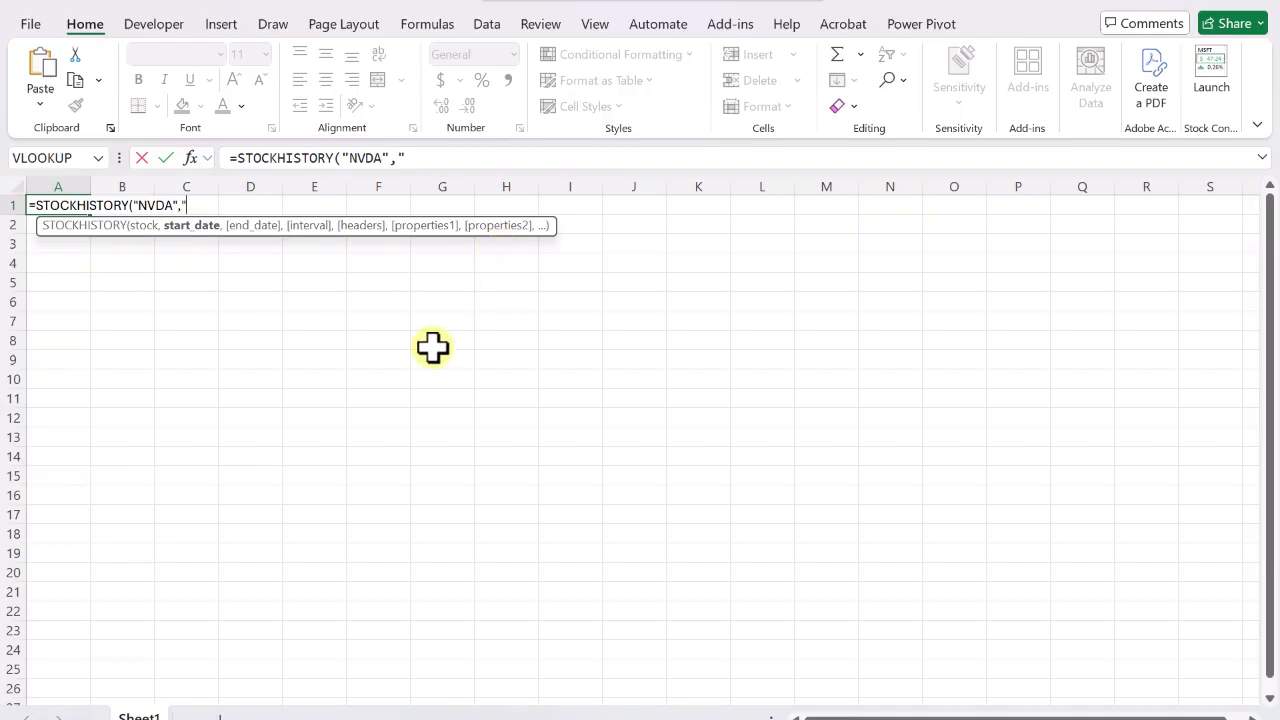
type("11/4/2024\"")
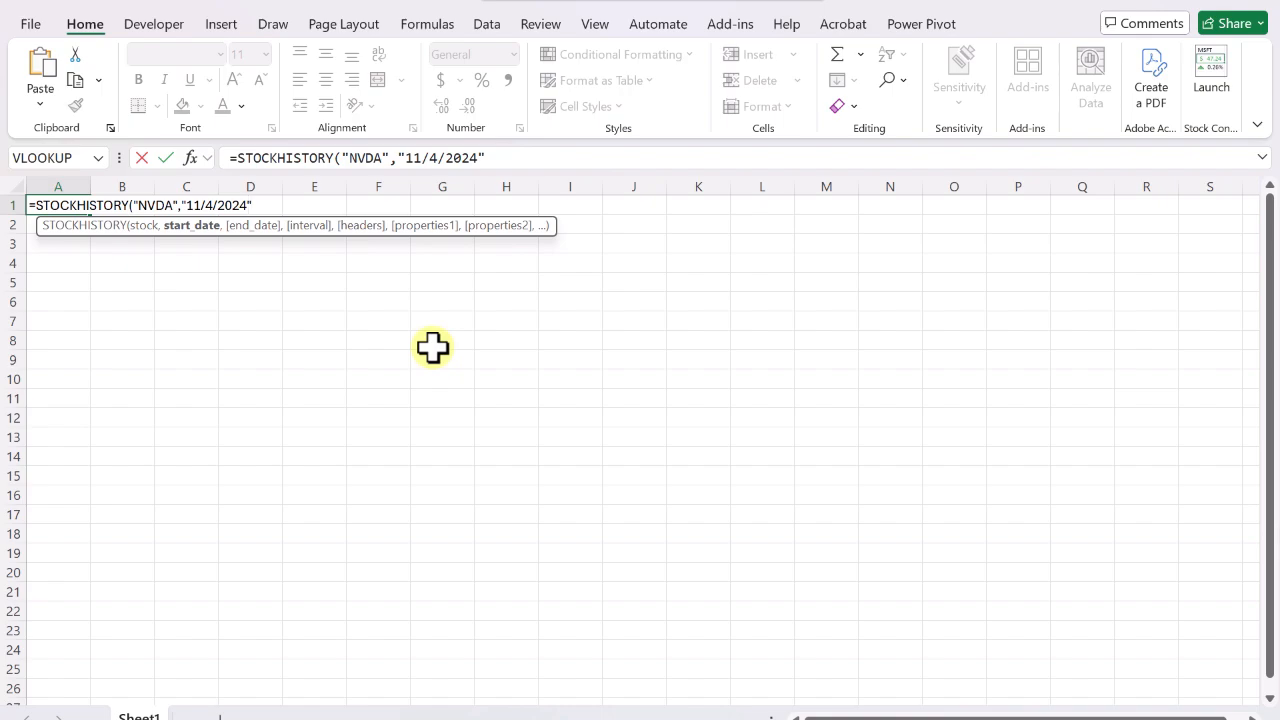
type(",")
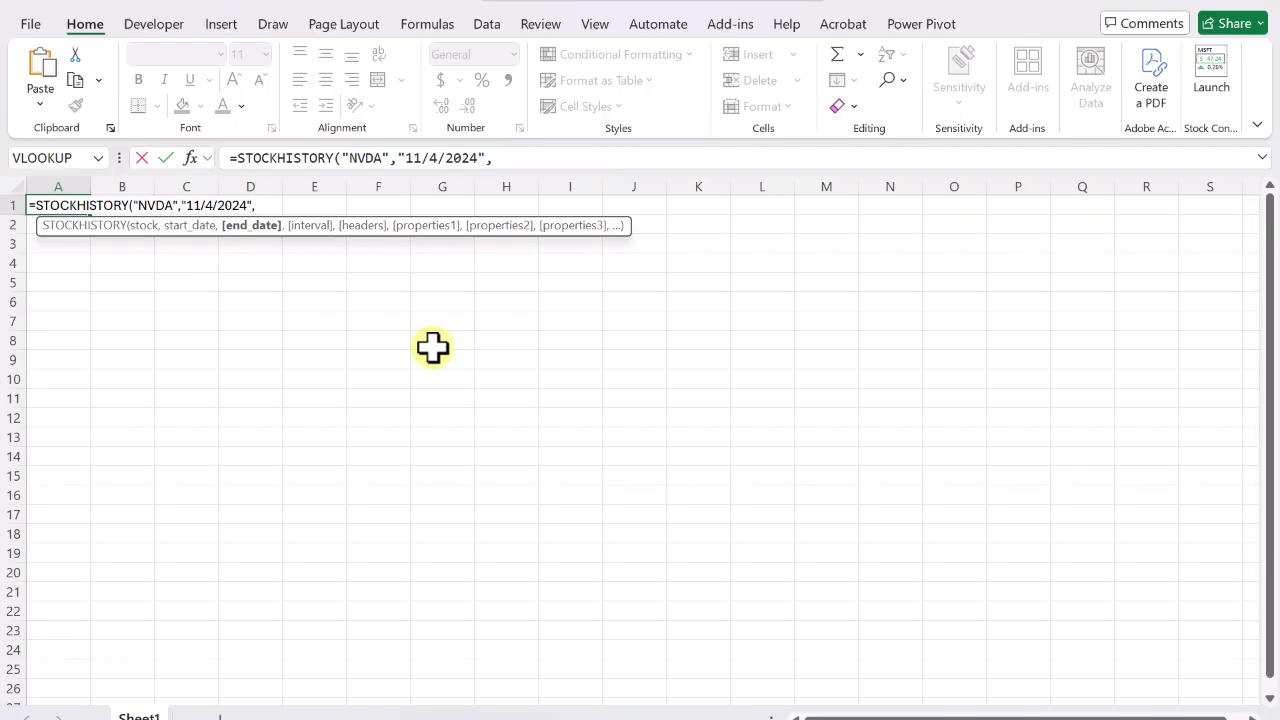
type("\"12/3/2025\"")
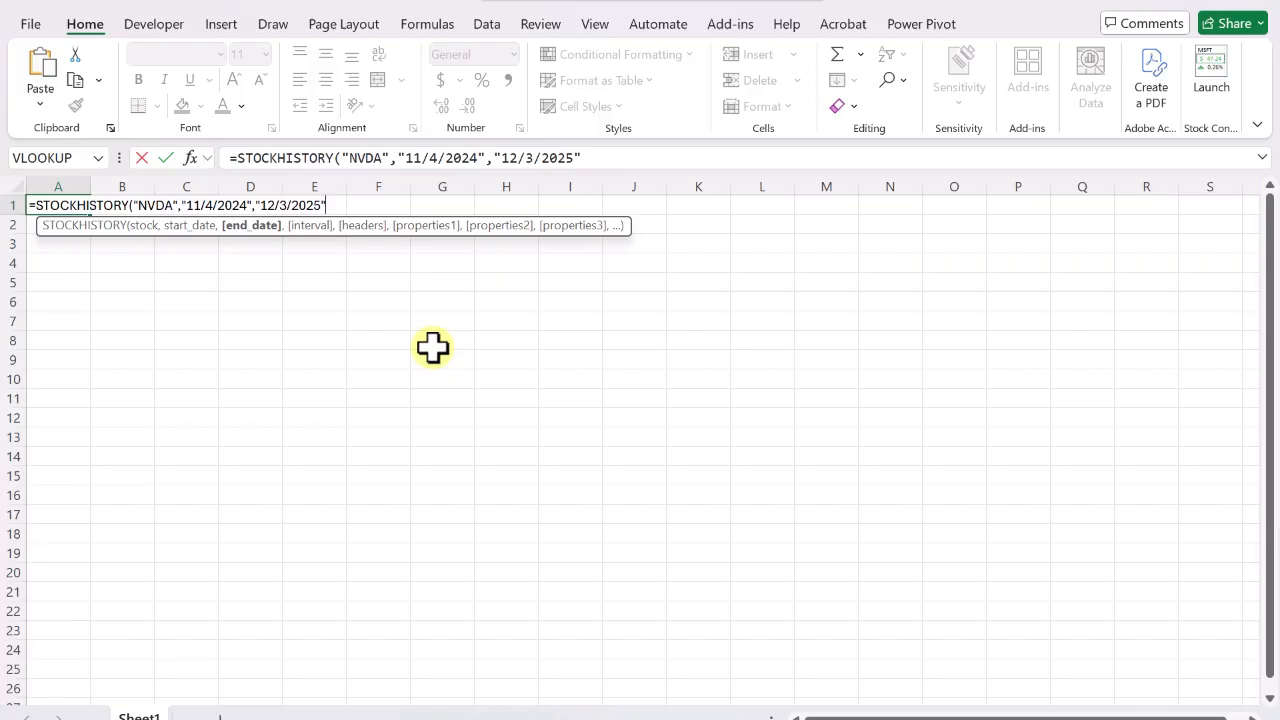
type(",")
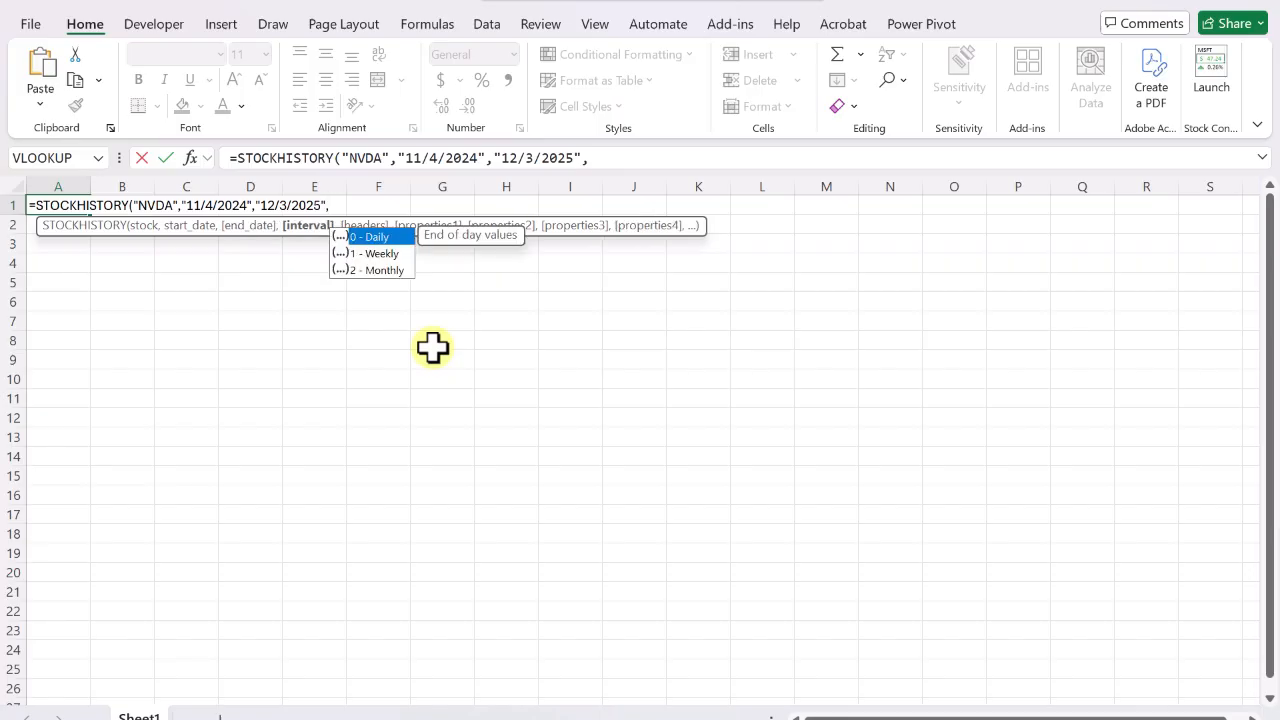
type("0,")
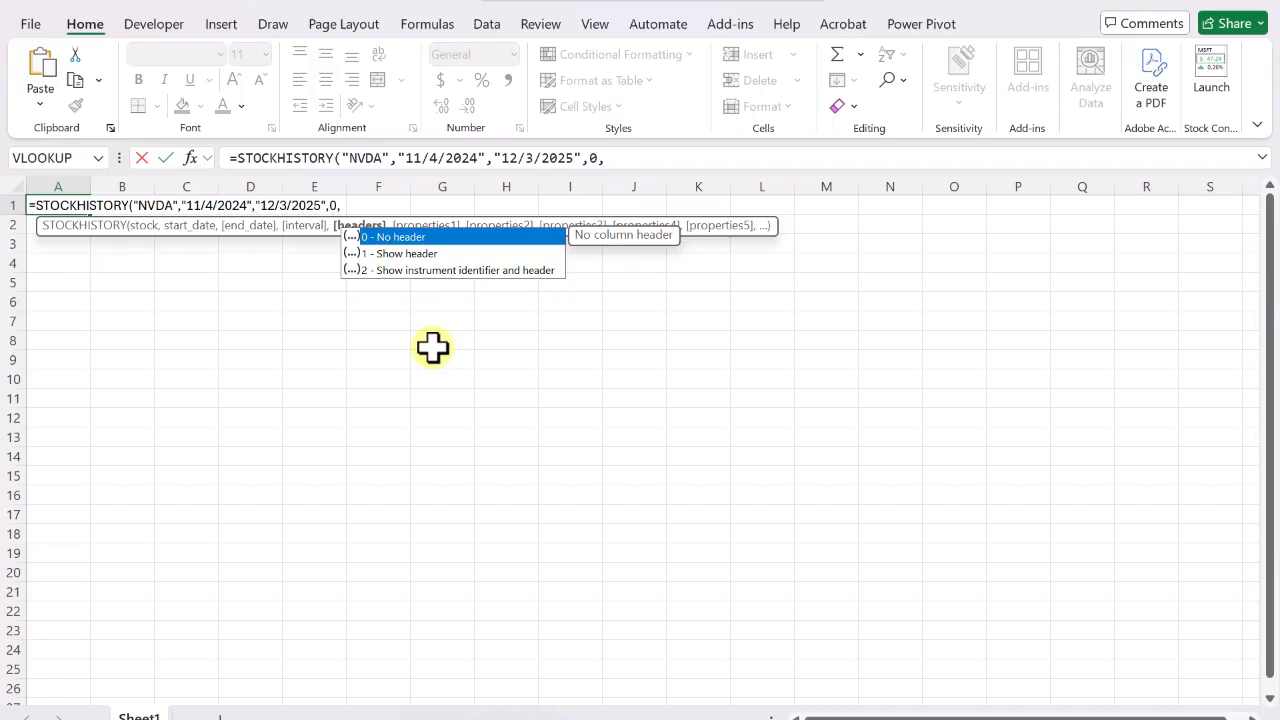
Complete the formula with daily interval 0, header option 1, and properties 0,1,2,3,4,5, then enter it.
key("Down")
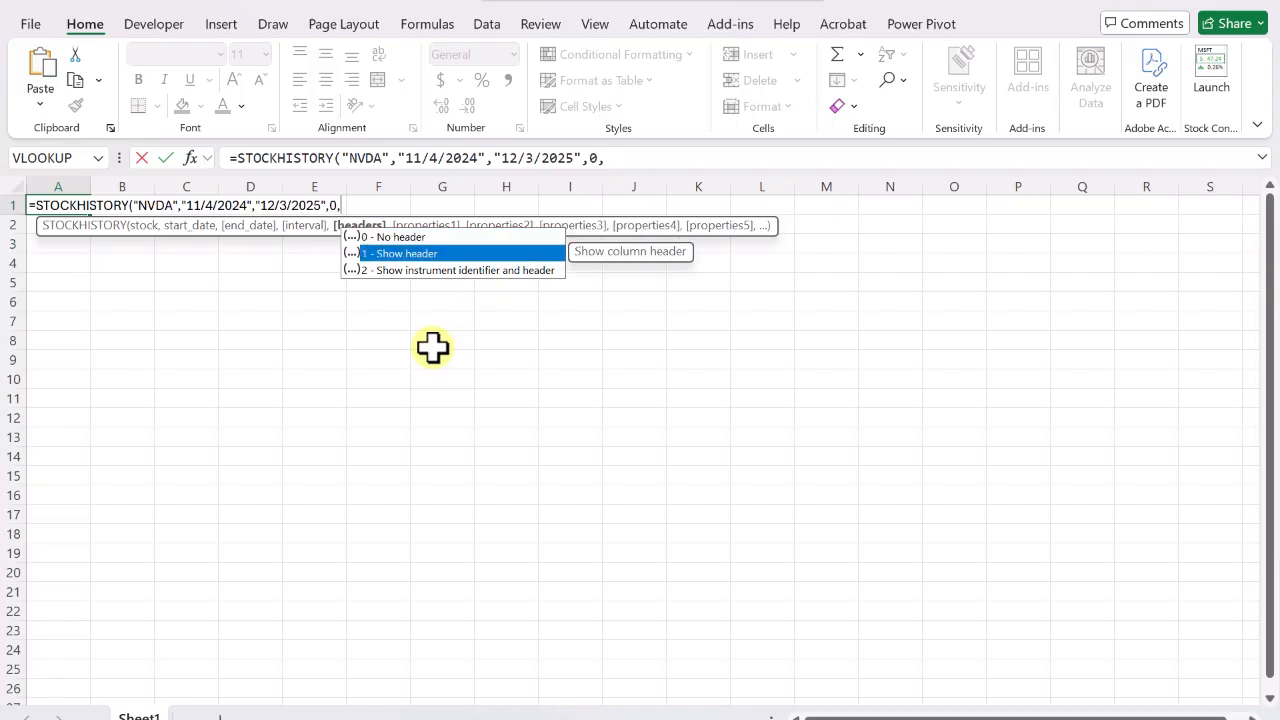
key("Tab")
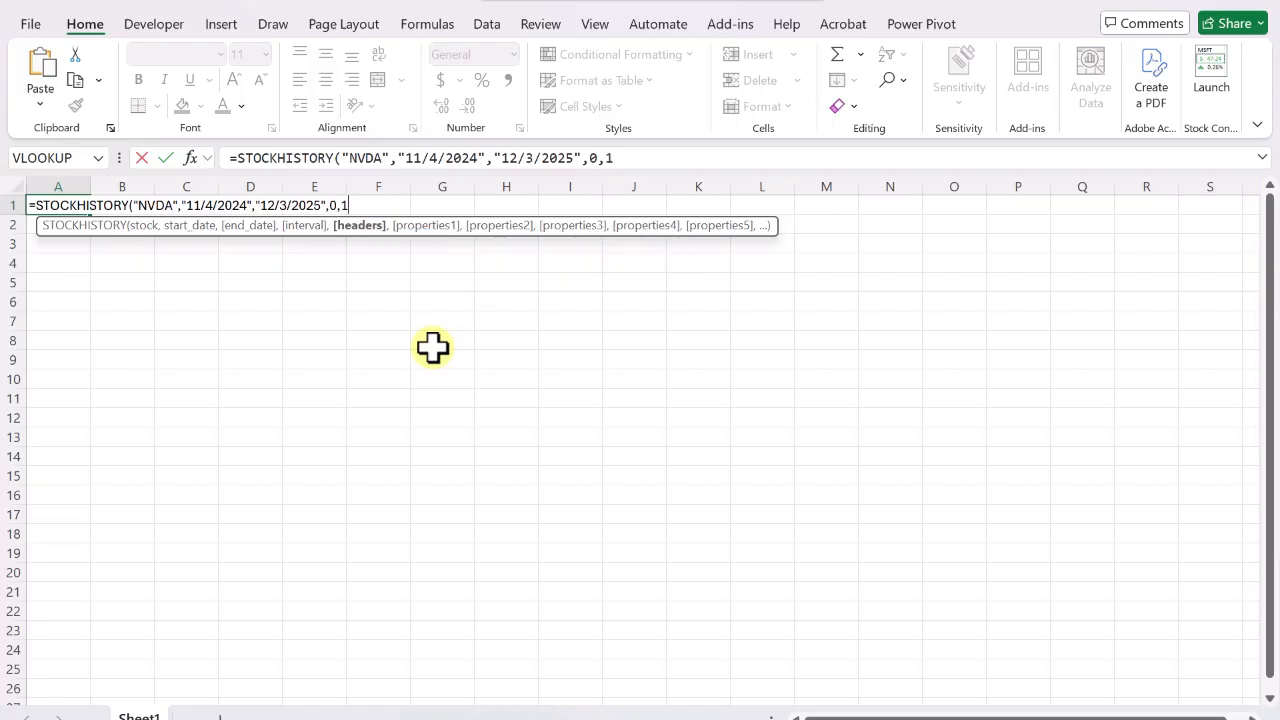
type(",")
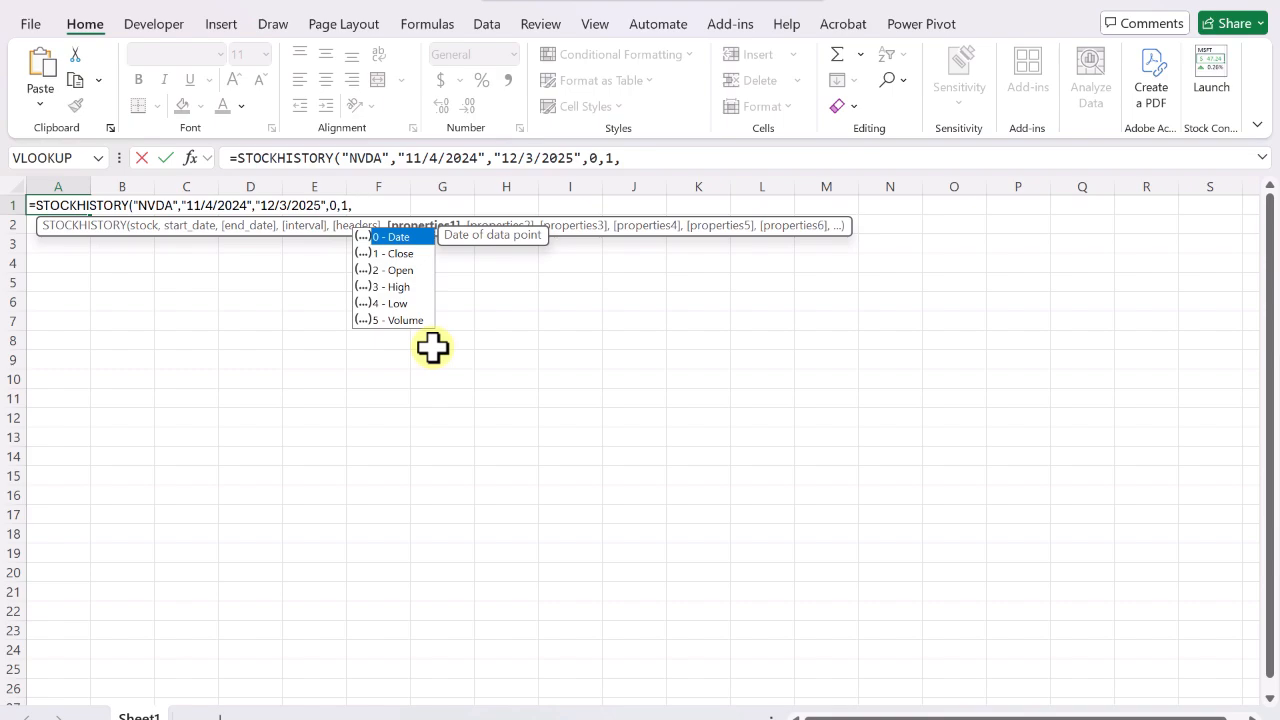
type("0")
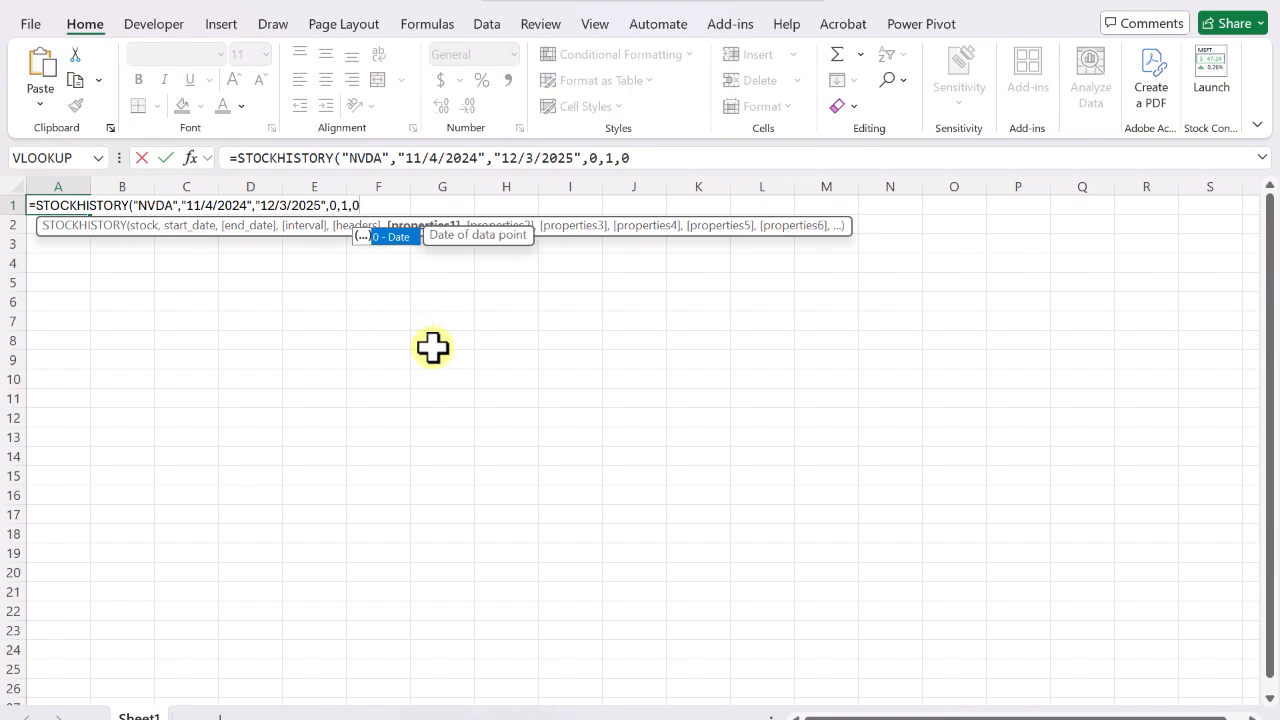
type(",1,2,")
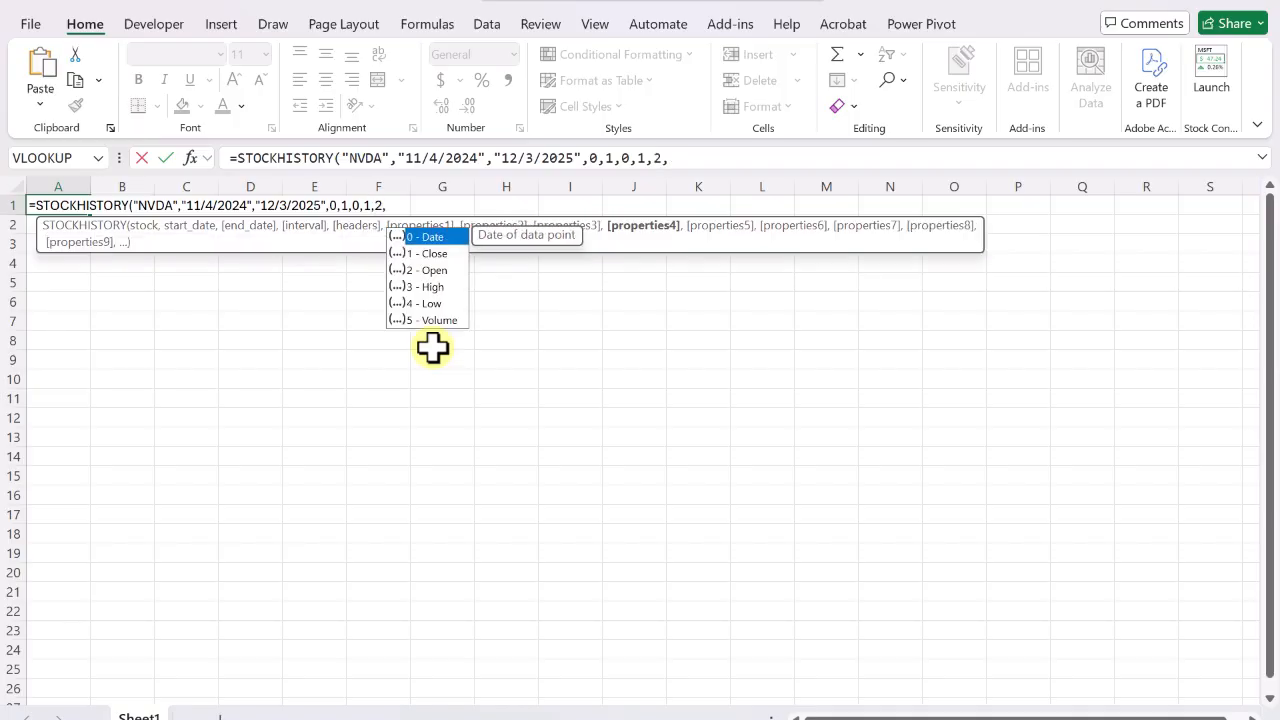
type("3,4,5)")
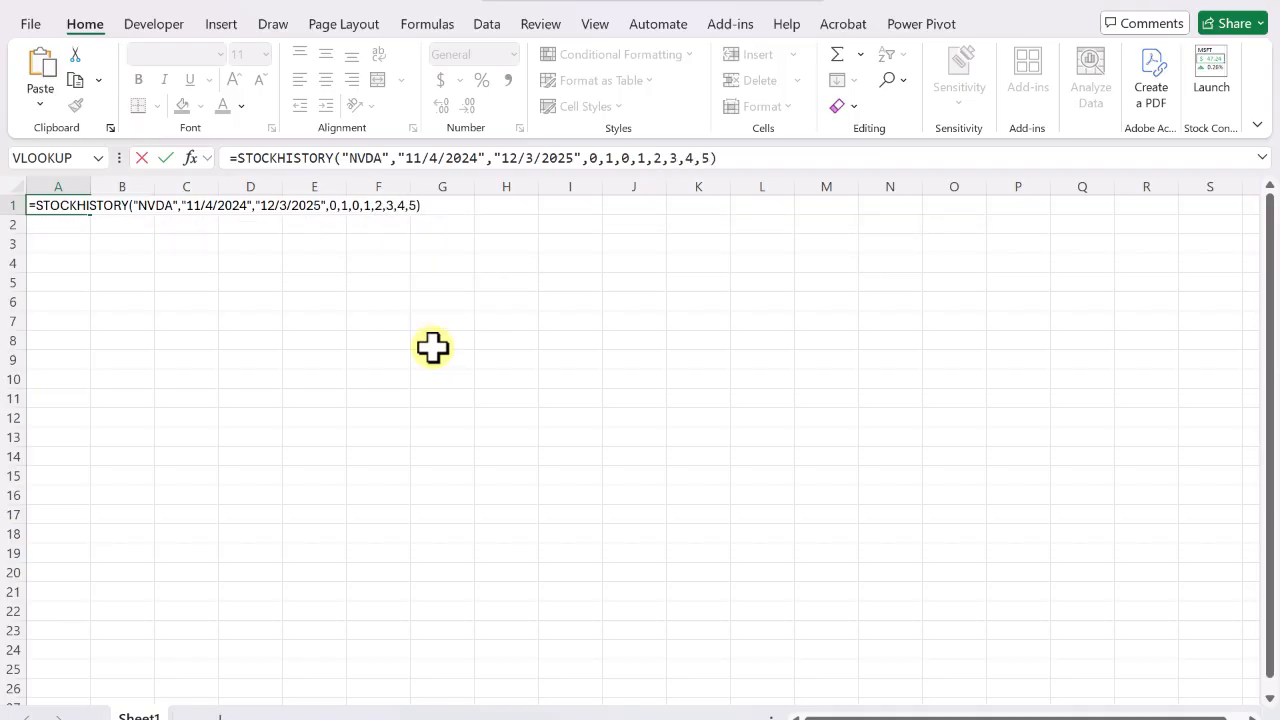
key("Return")
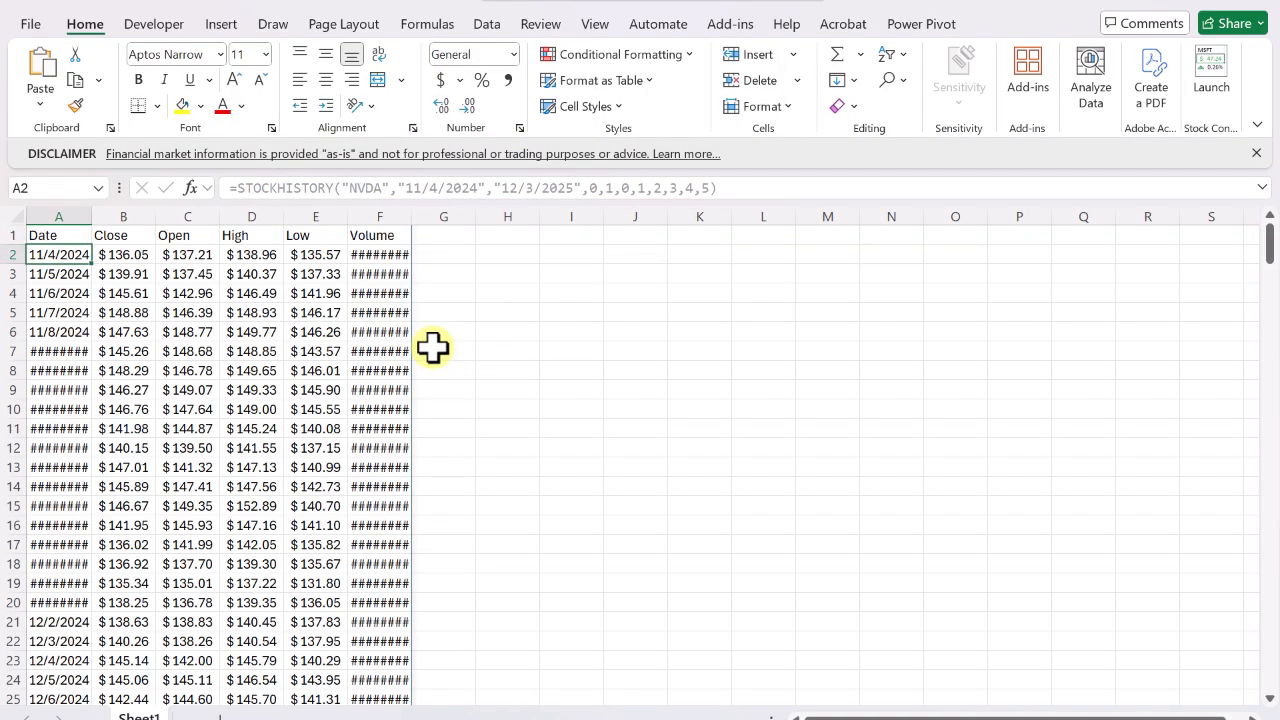
Autofit the Volume column width.
double_click(413, 216)
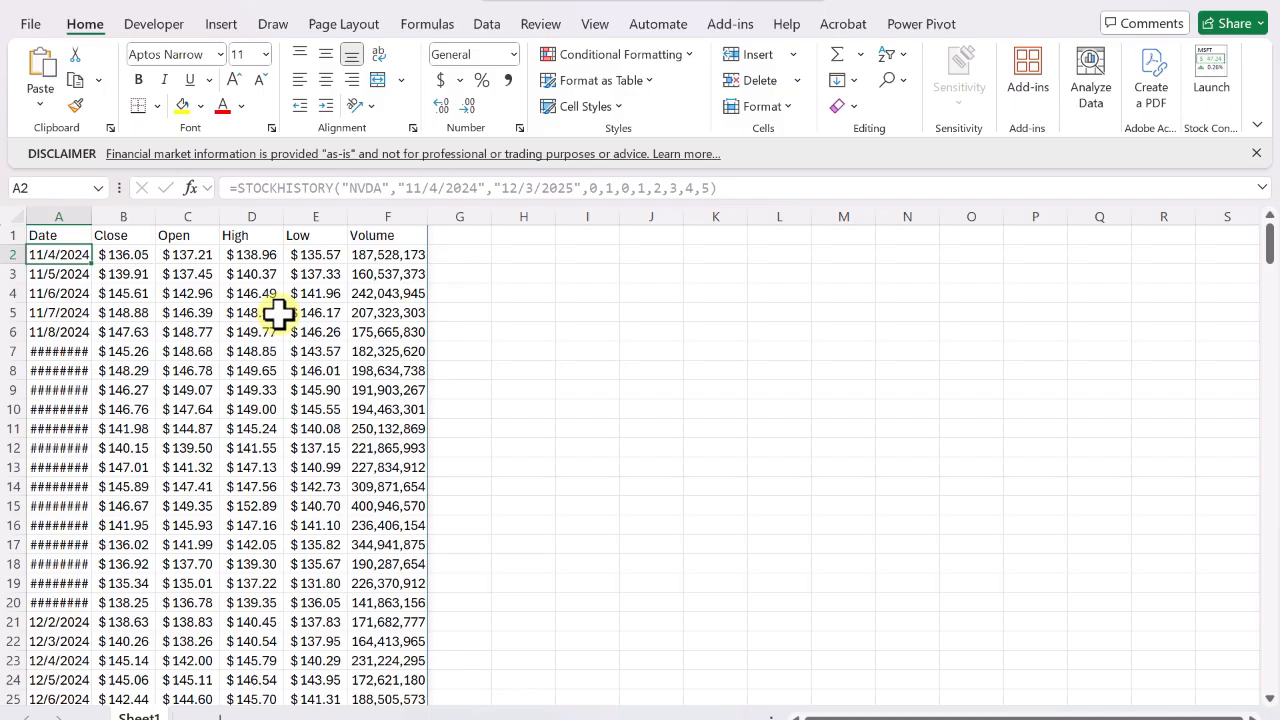
Browse the cells of the spilled stock history range to check where the formula lives.
key("Up")
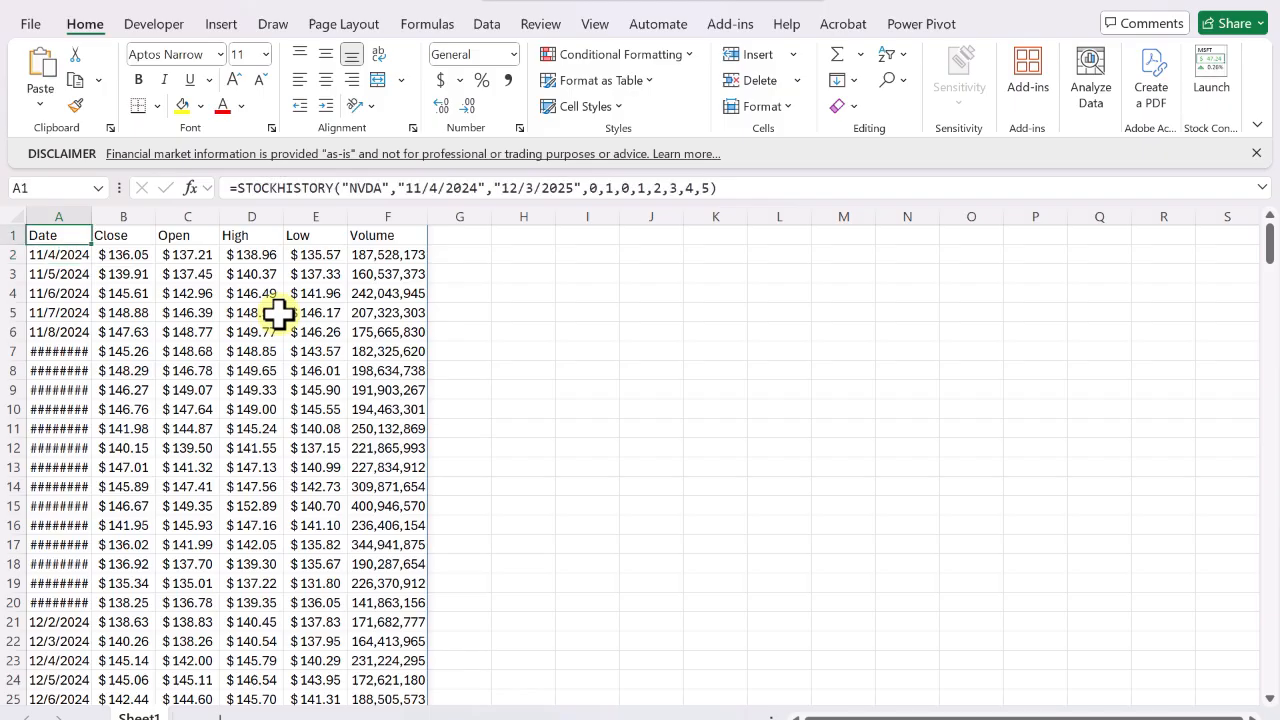
key("Down")
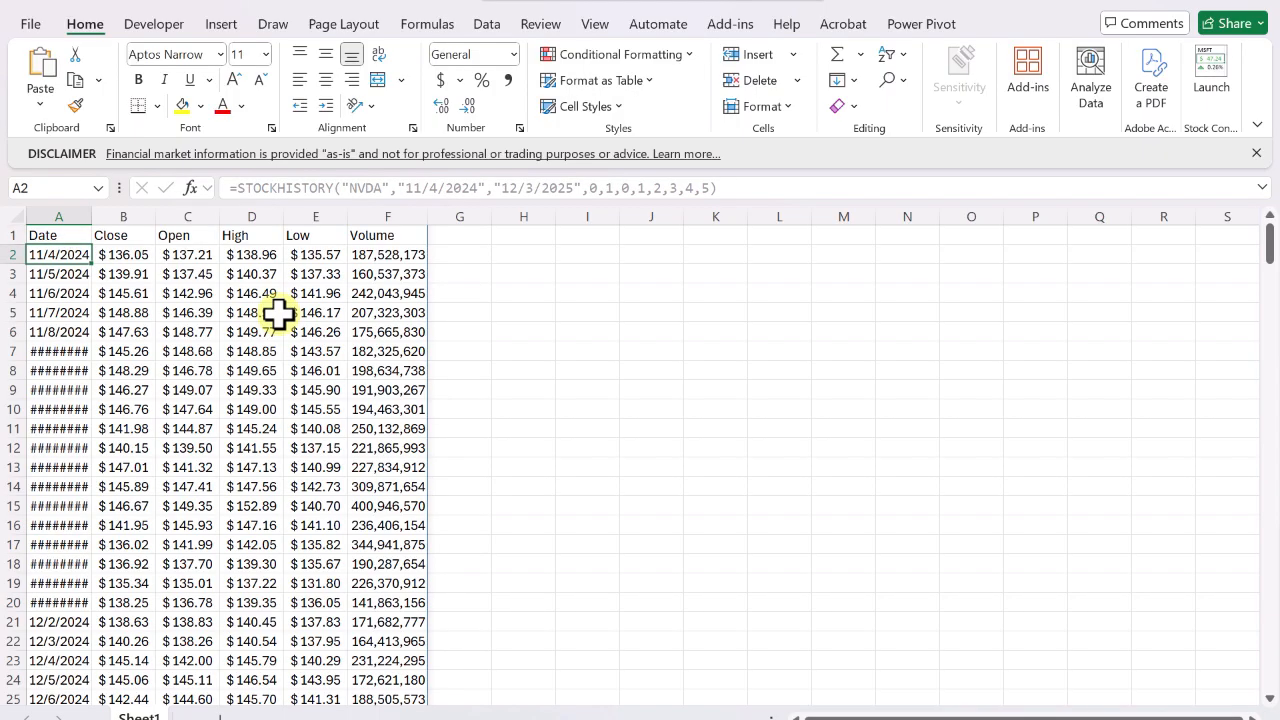
key("Down")
key("BackSpace")
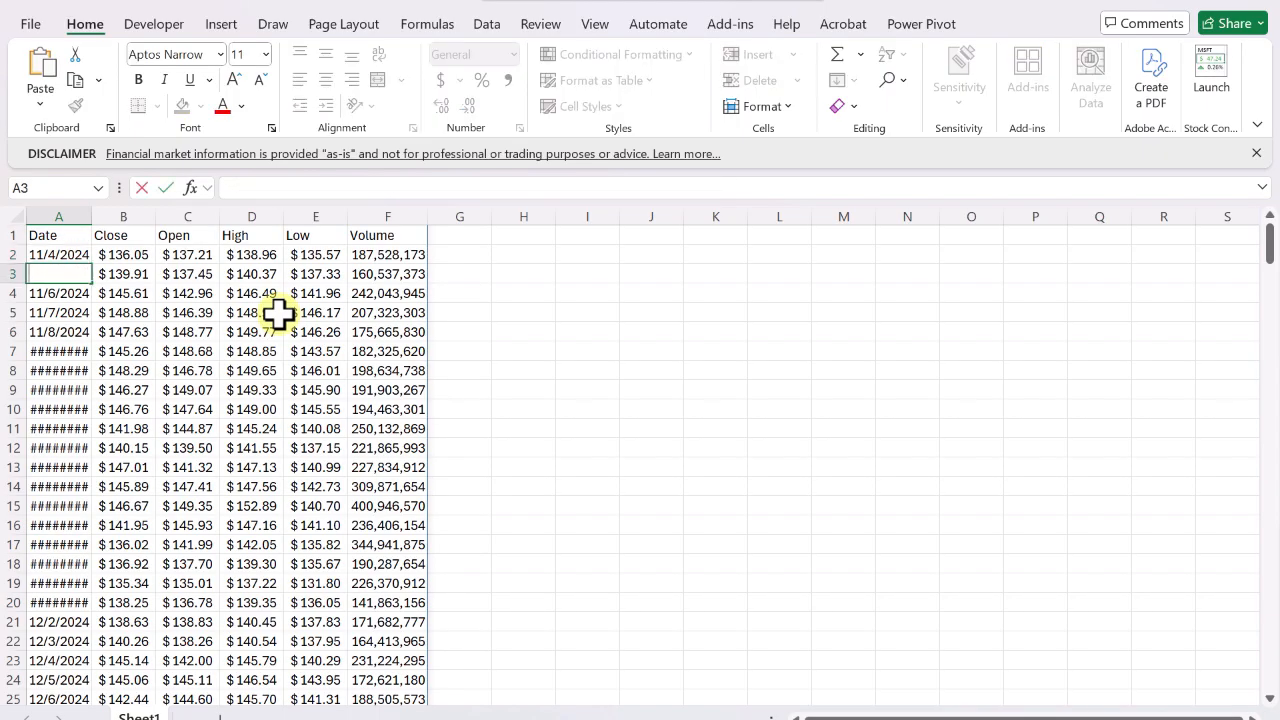
key("Return")
key("Down")
key("Up")
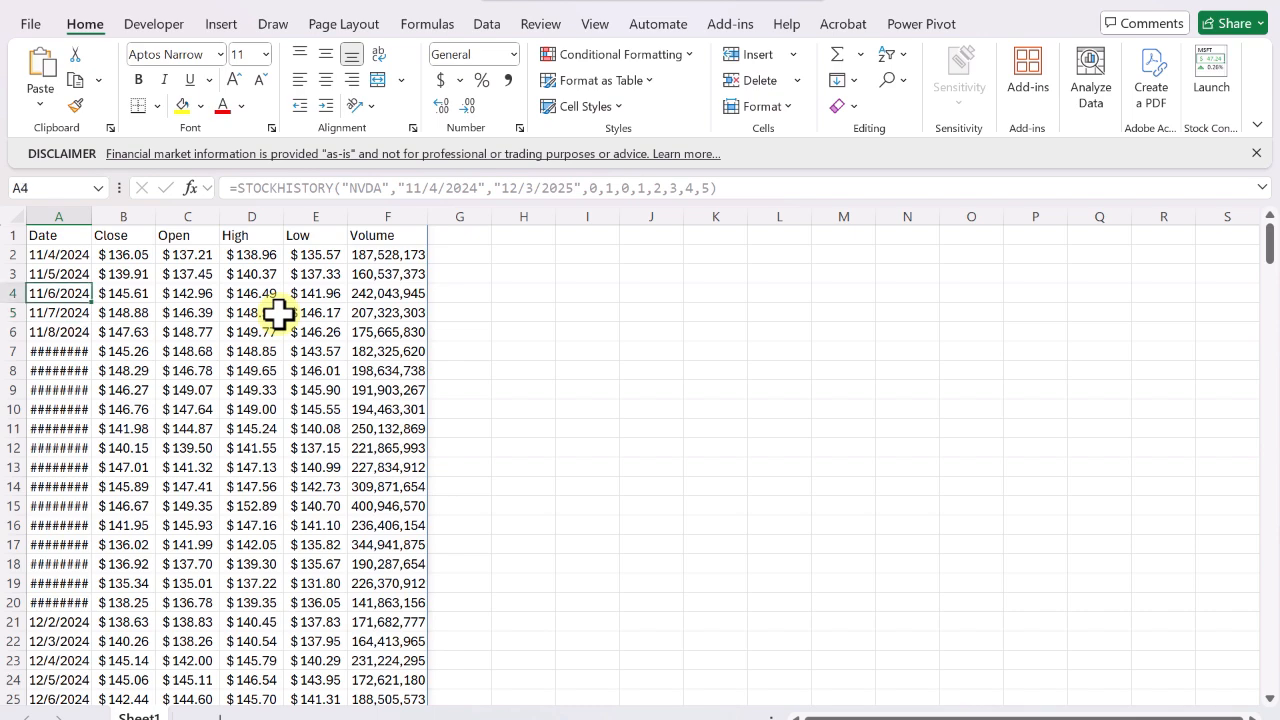
key("Right")
key("Left")
key("Up")
key("Up")
key("Up")
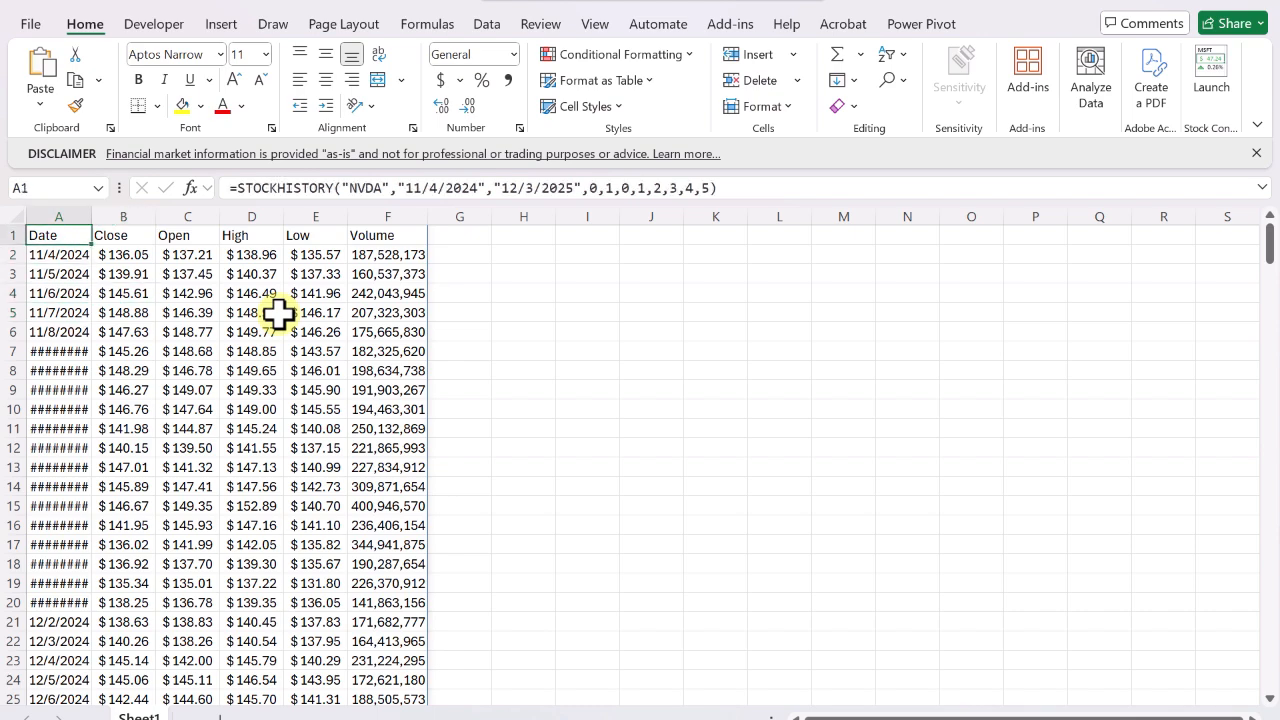
Rename the sheet to Query.
double_click(139, 715)
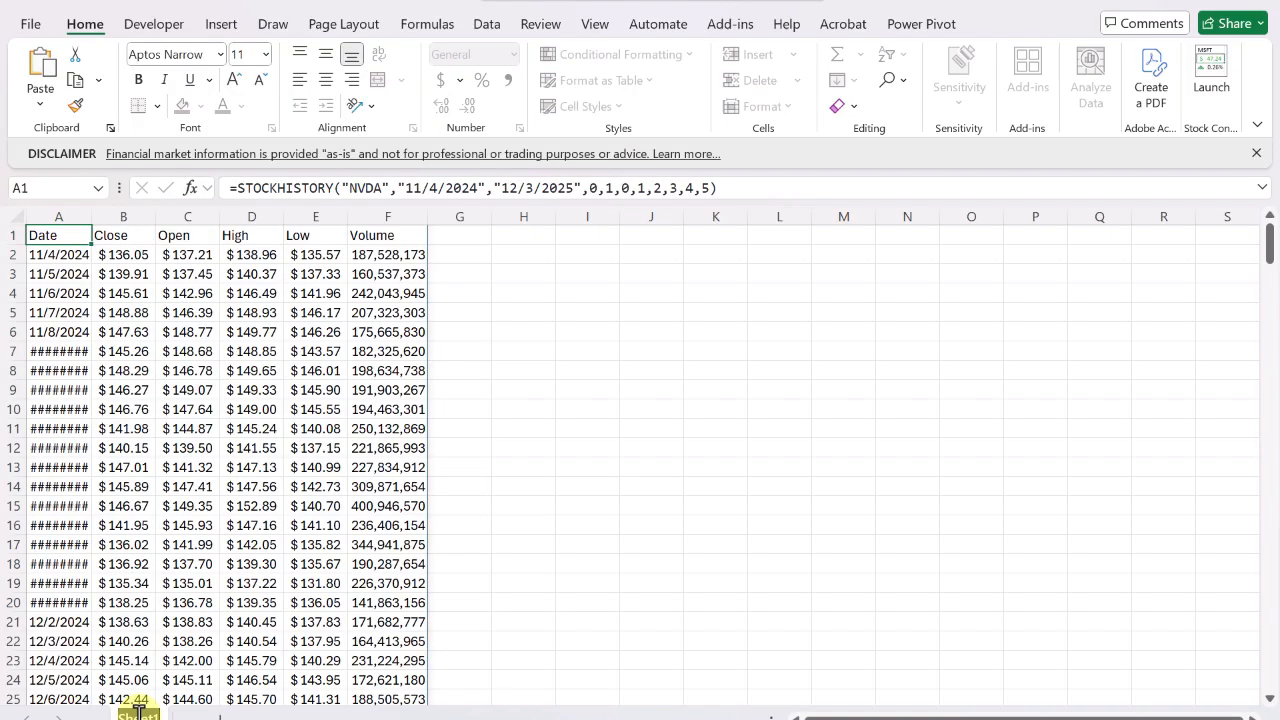
type("Query")
key("Return")
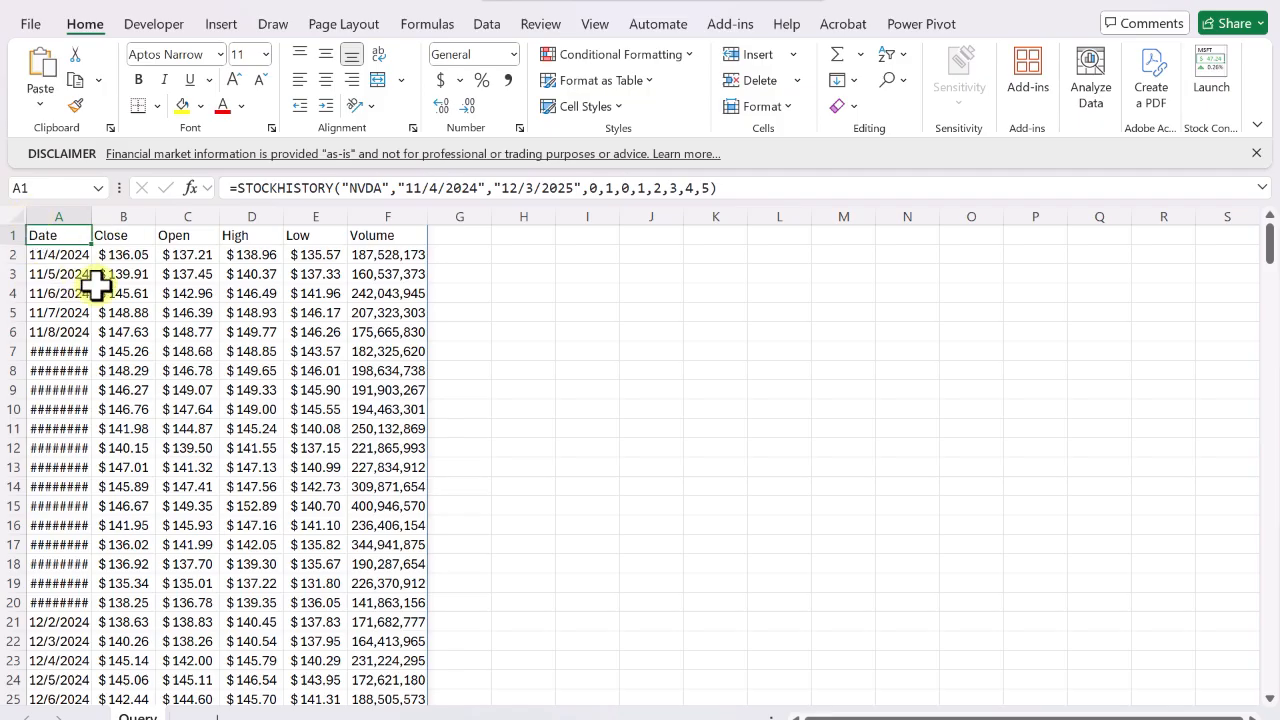
Copy the entire Query sheet and paste it as values into A1 of a new sheet.
left_click(13, 216)
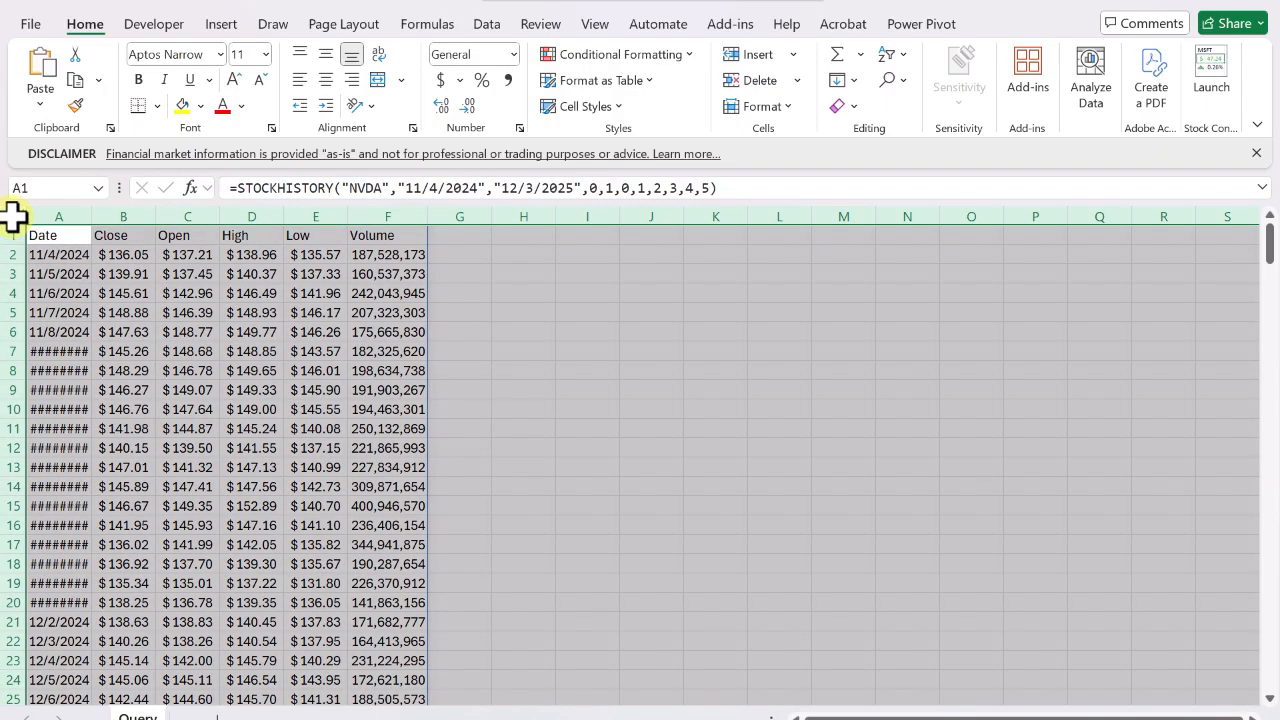
key("ctrl+c")
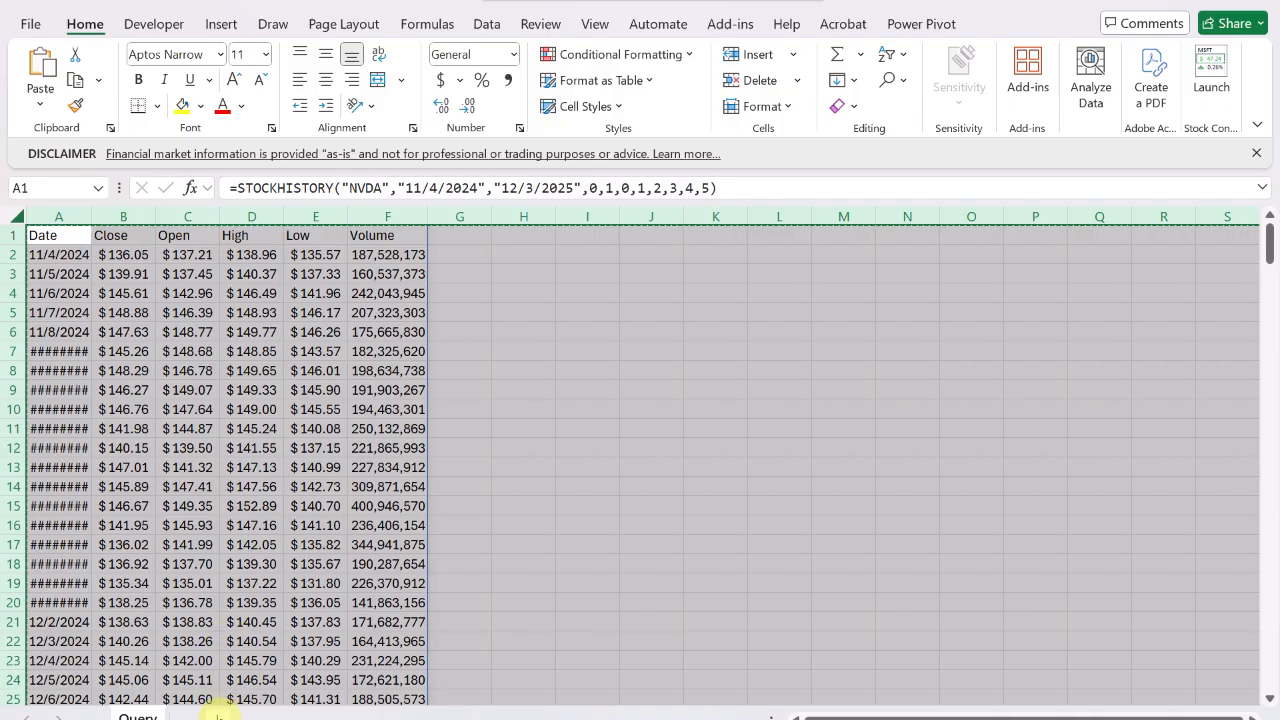
left_click(222, 716)
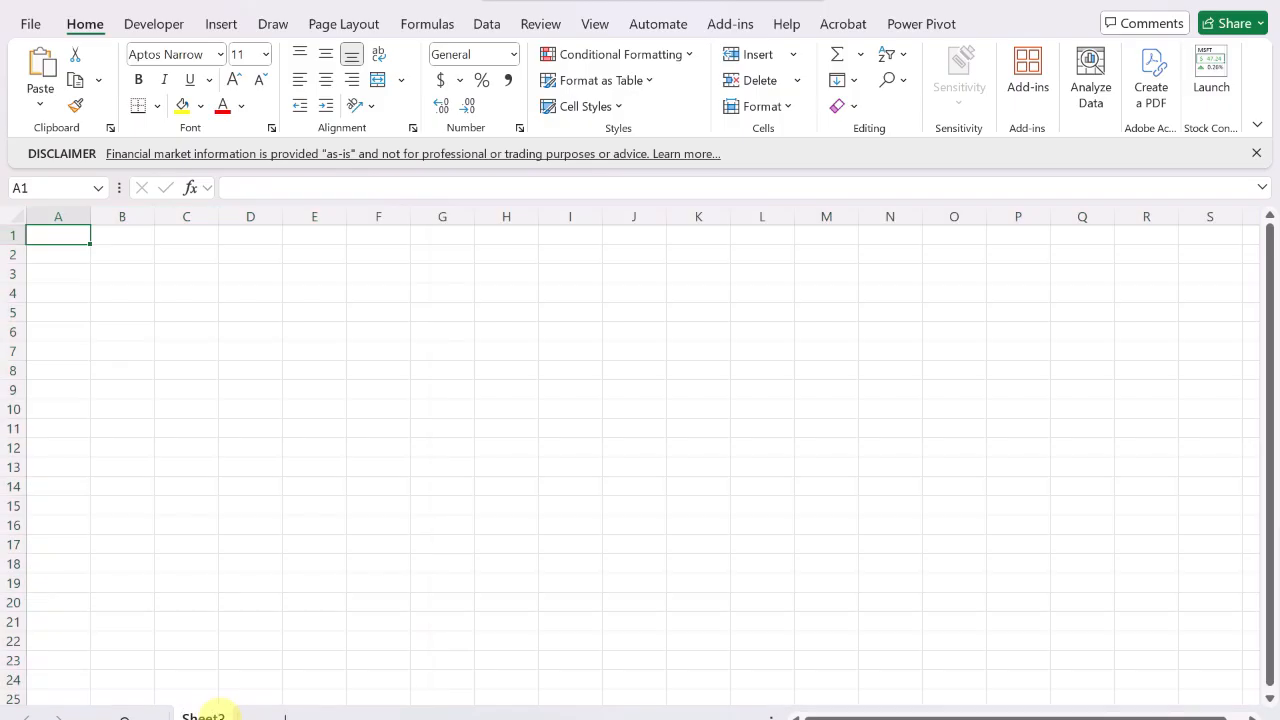
right_click(58, 237)
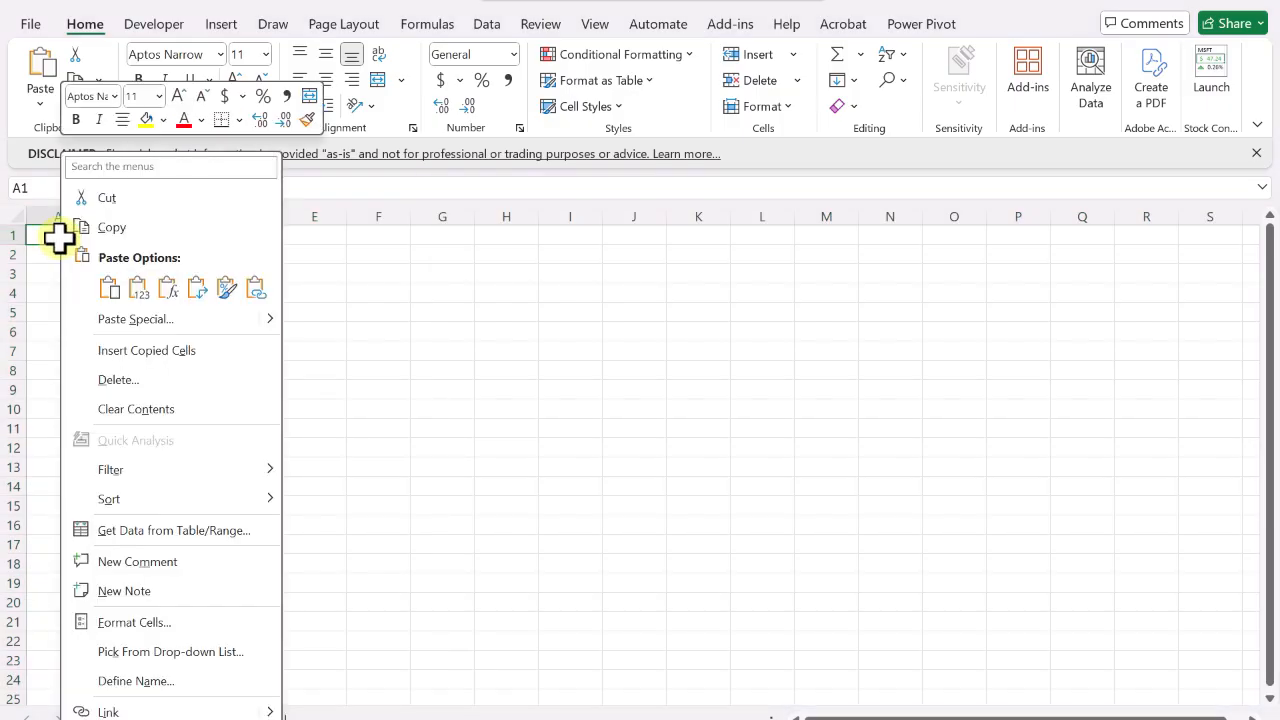
left_click(140, 288)
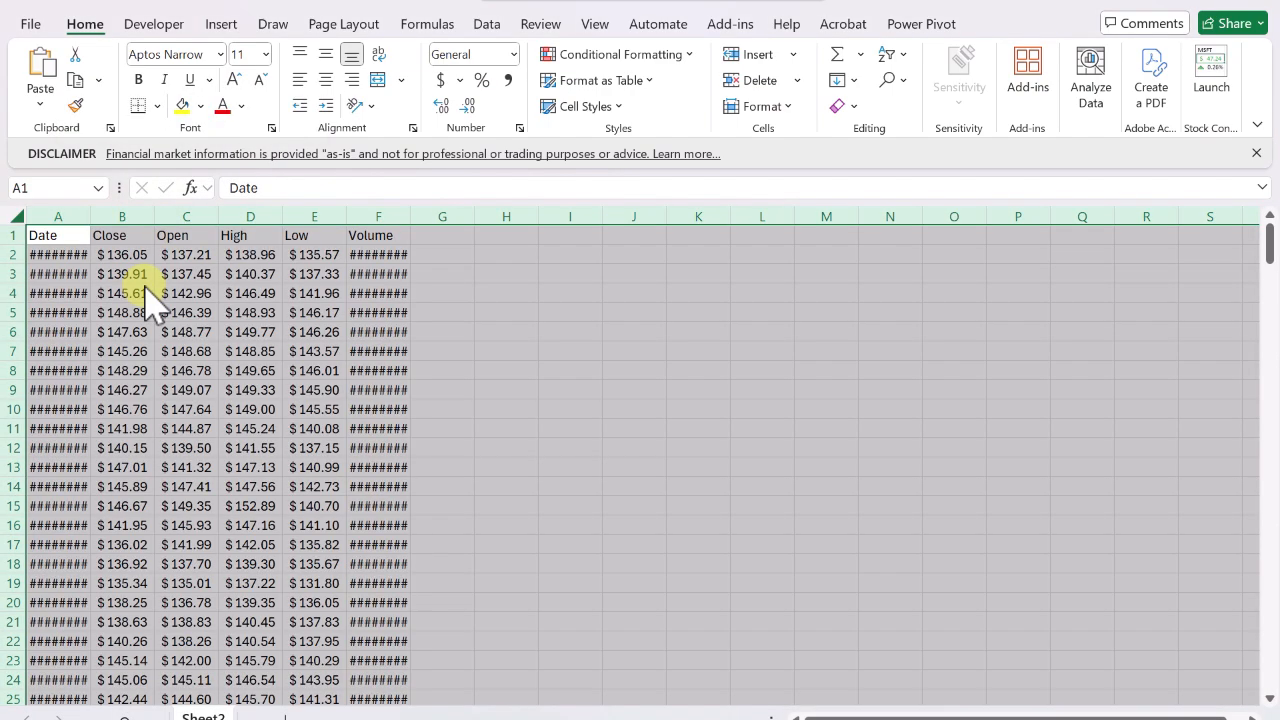
Rename the new sheet to Data.
double_click(206, 716)
type("Data")
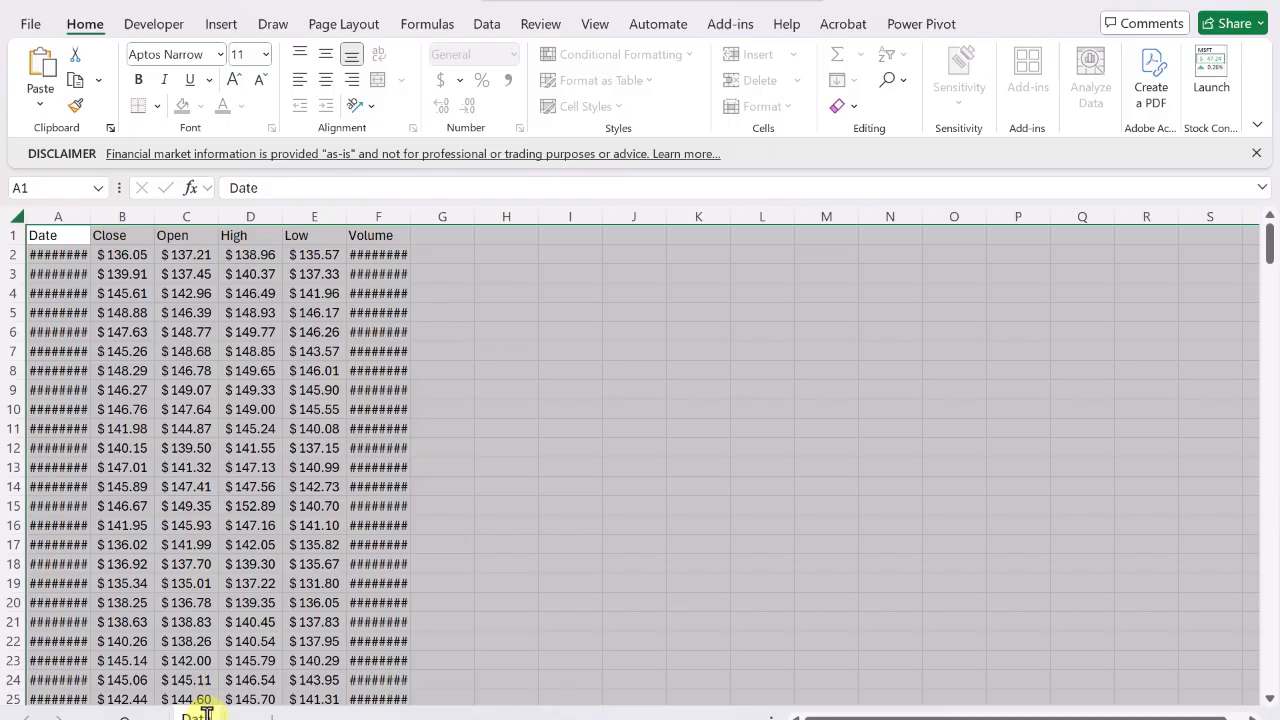
key("Return")
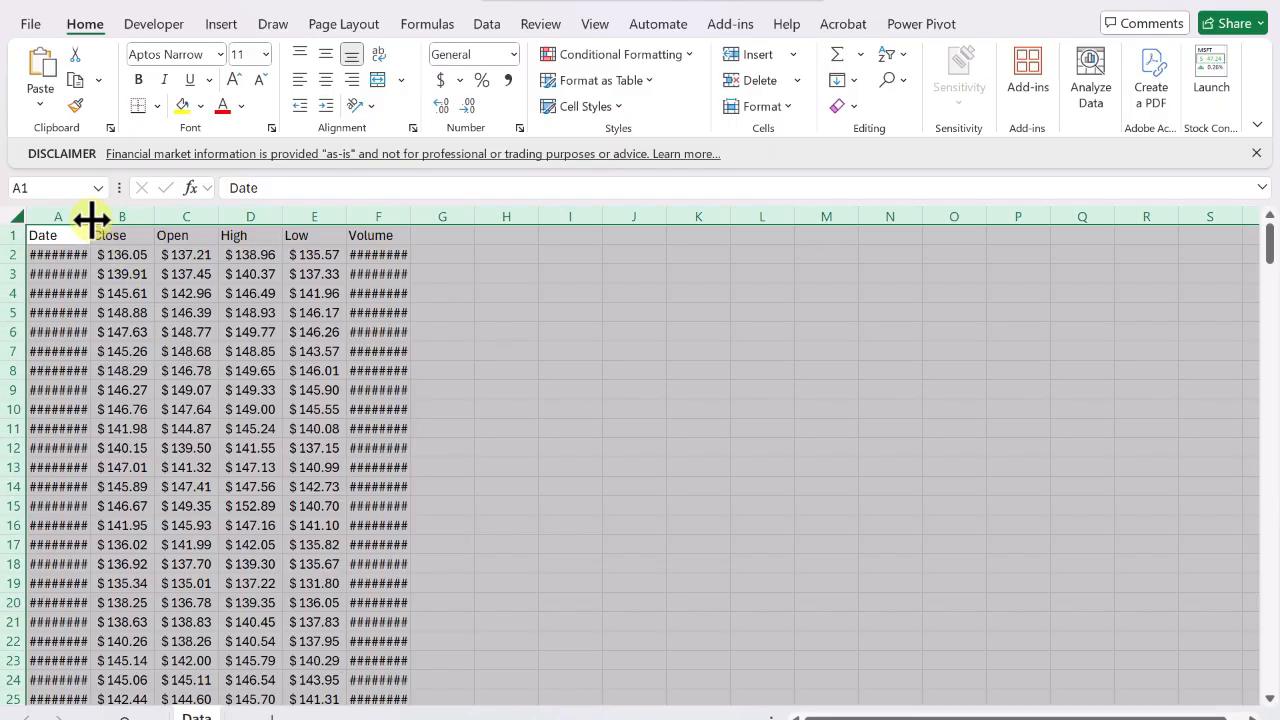
Autofit the Date column on the Data sheet and compare it with the Query sheet.
double_click(90, 218)
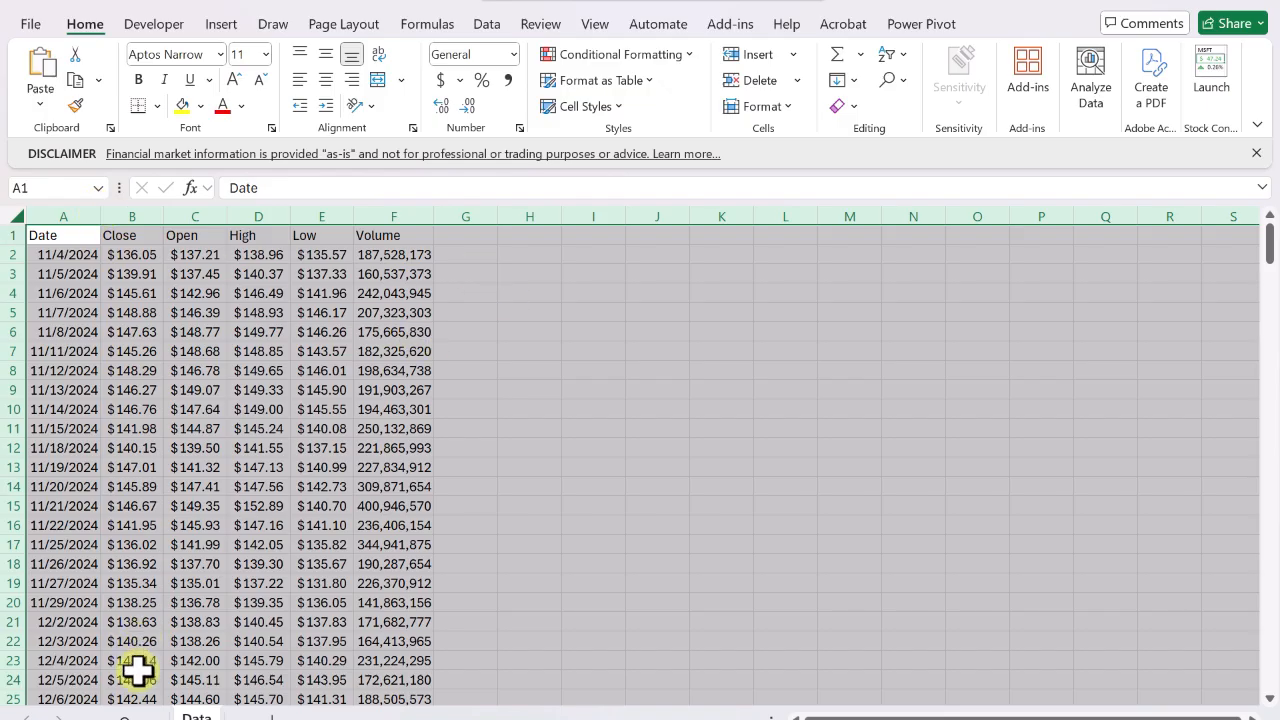
left_click(138, 716)
left_click(195, 717)
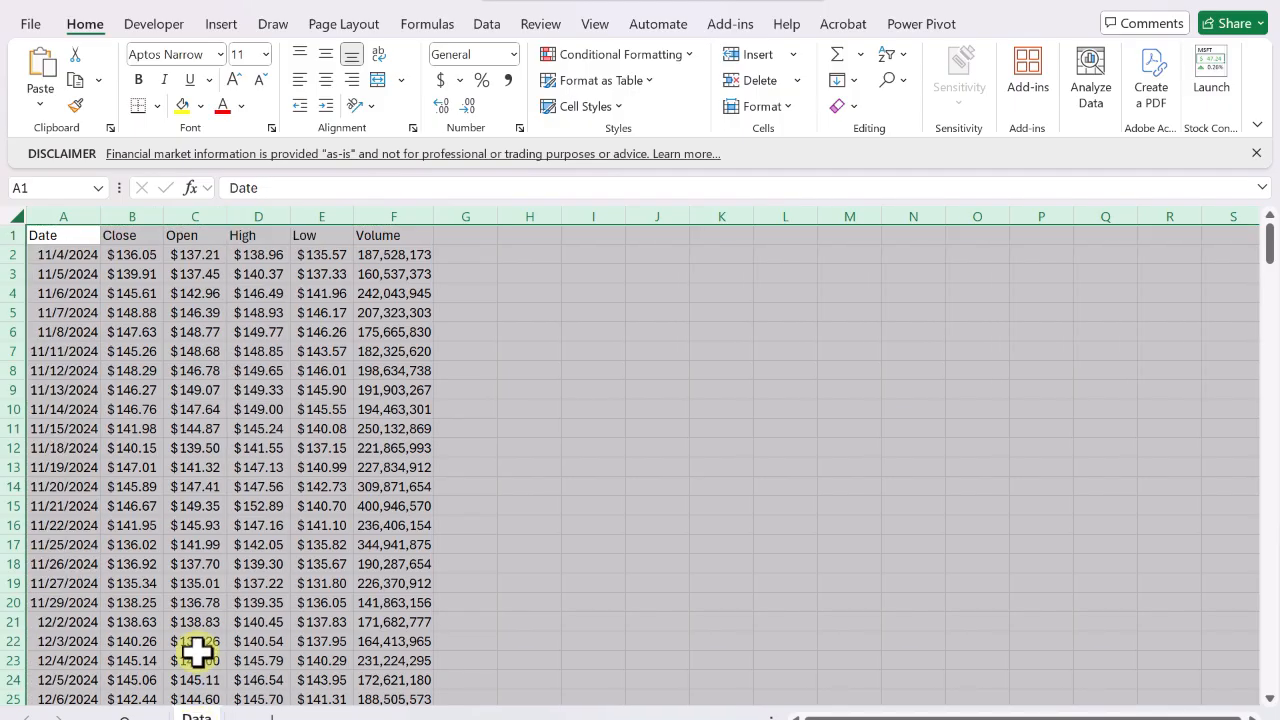
Inspect the Date column cells on the Data sheet to check they hold static values.
left_click(72, 217)
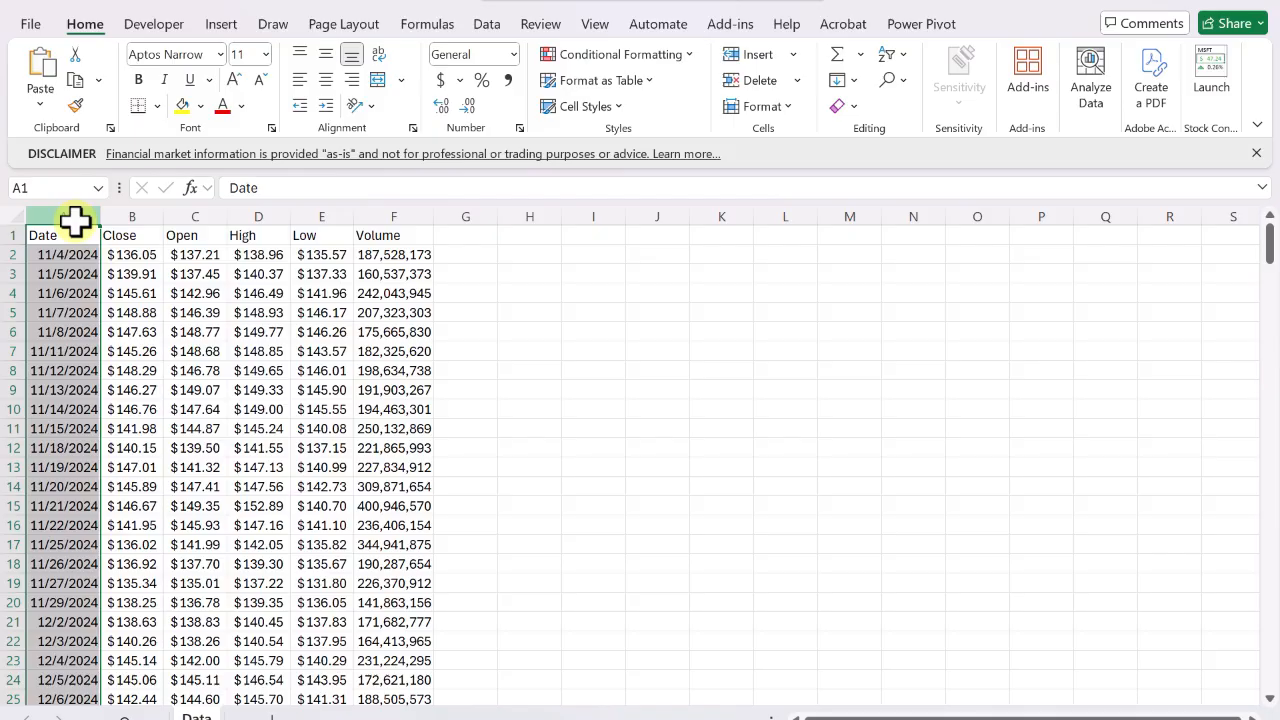
left_click(63, 253)
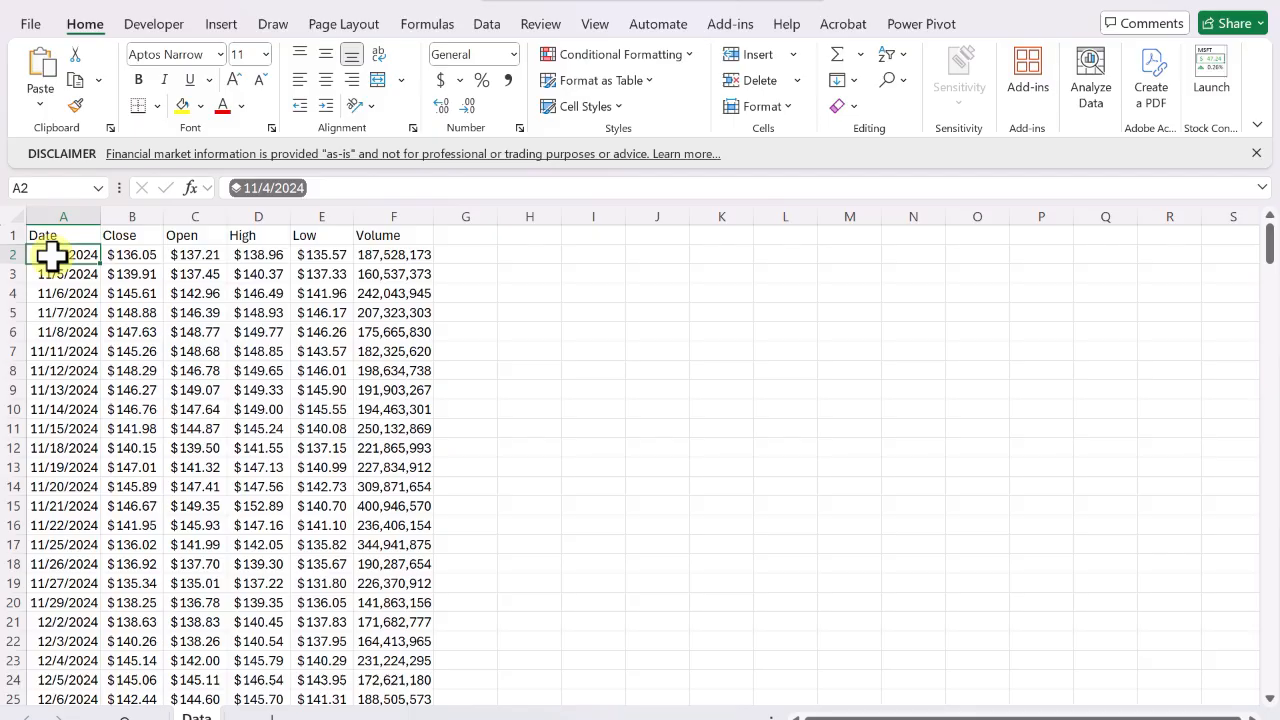
key("Down")
key("Down")
key("Down")
key("Down")
key("Down")
key("Down")
key("Down")
key("Down")
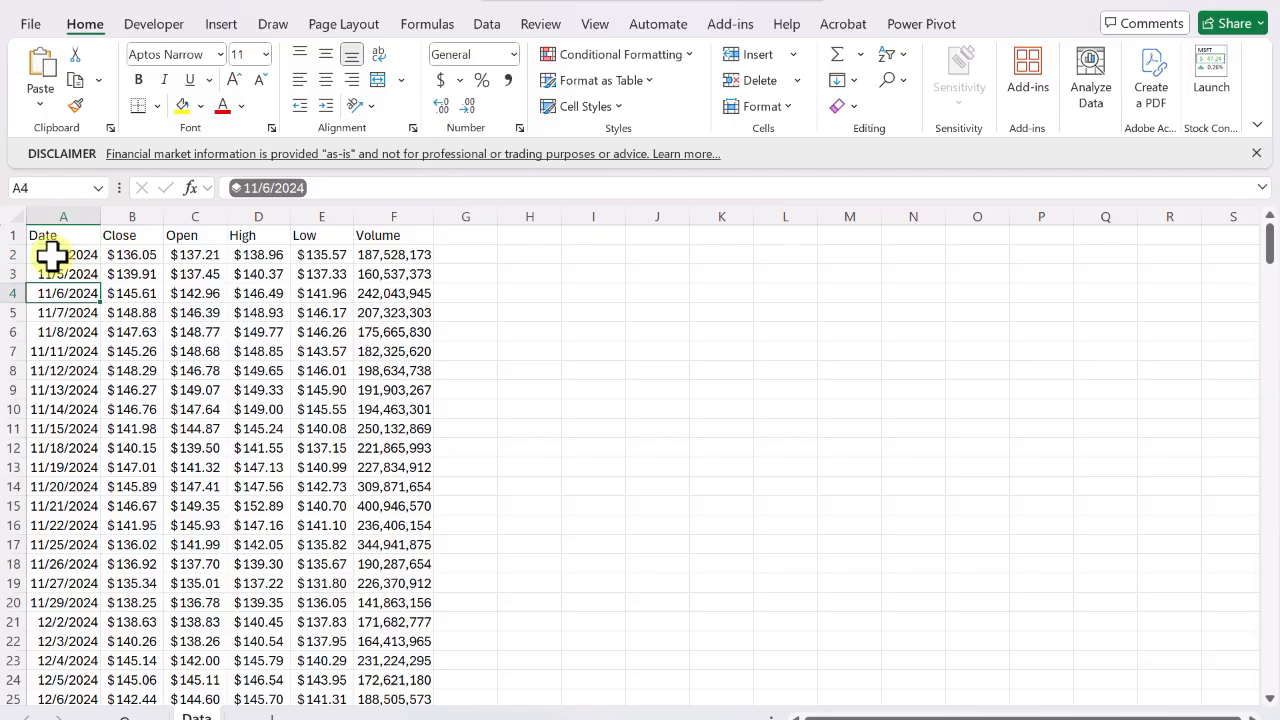
key("Down")
key("Down")
key("Down")
key("Down")
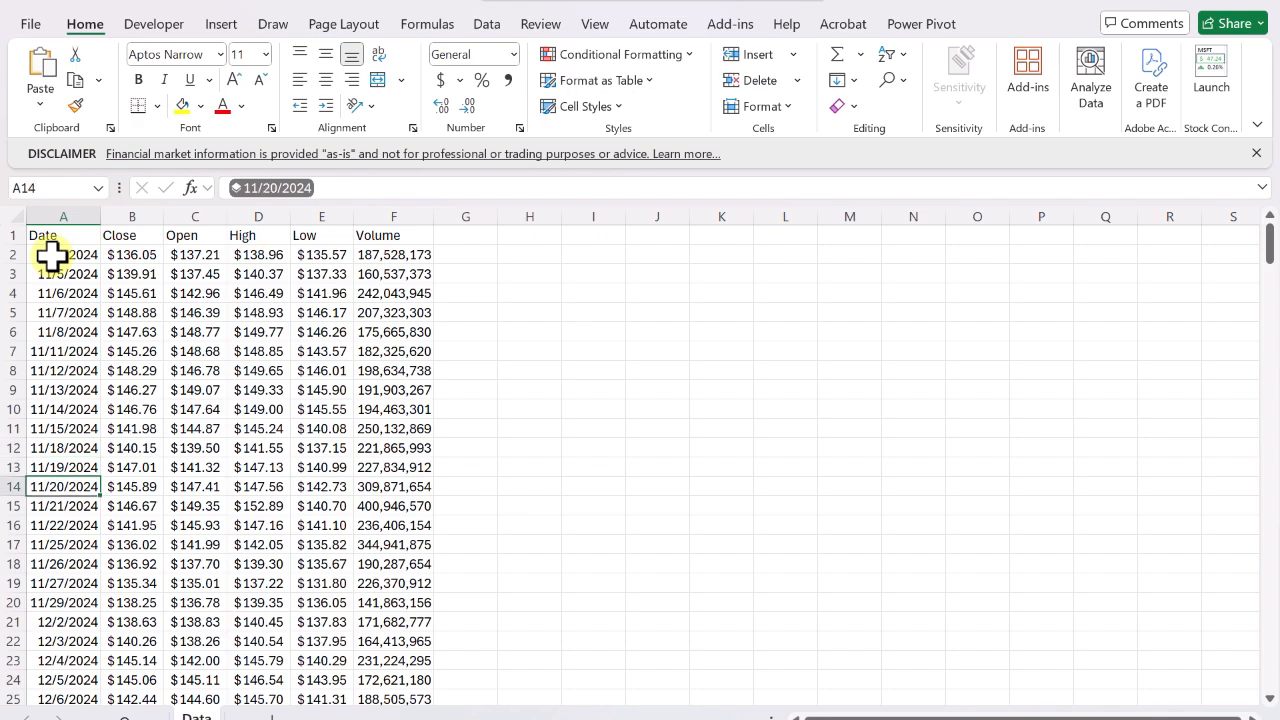
key("Up")
key("Up")
key("Up")
key("ctrl+Up")
key("Down")
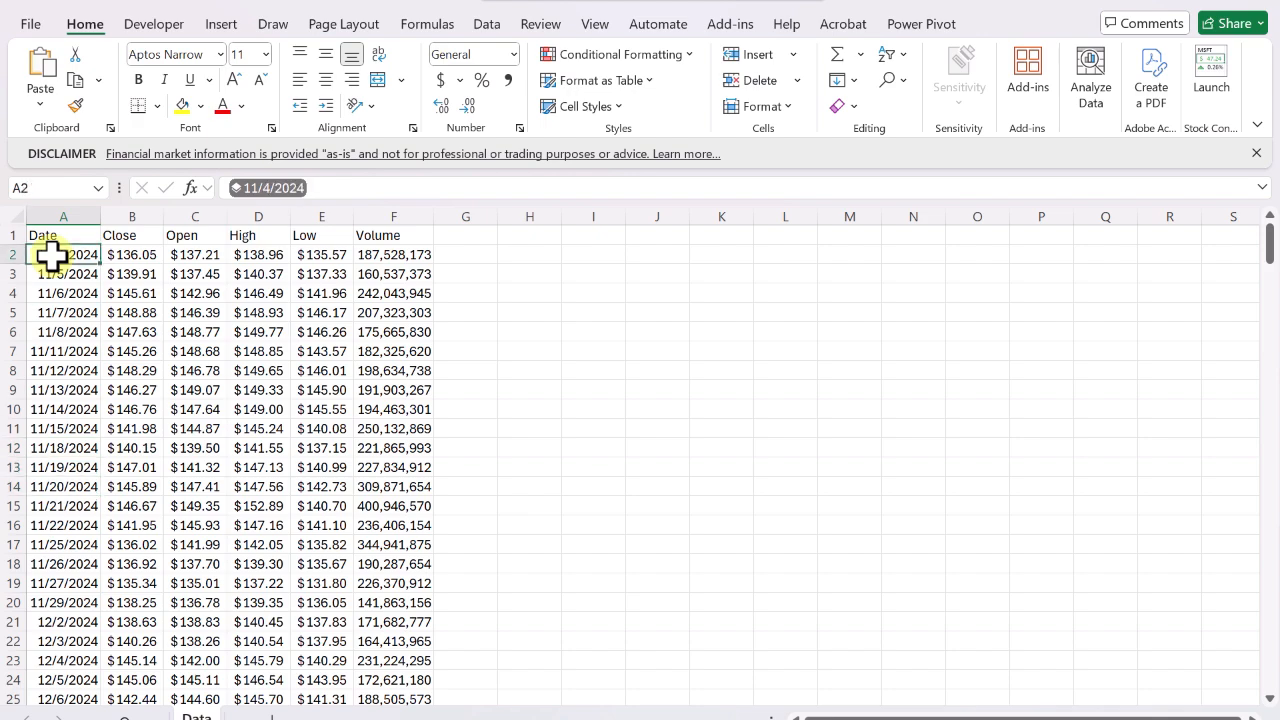
Move across the first data row of the Data sheet to inspect the price cells' contents.
key("Right")
key("Right")
key("Right")
key("Right")
key("Right")
key("Right")
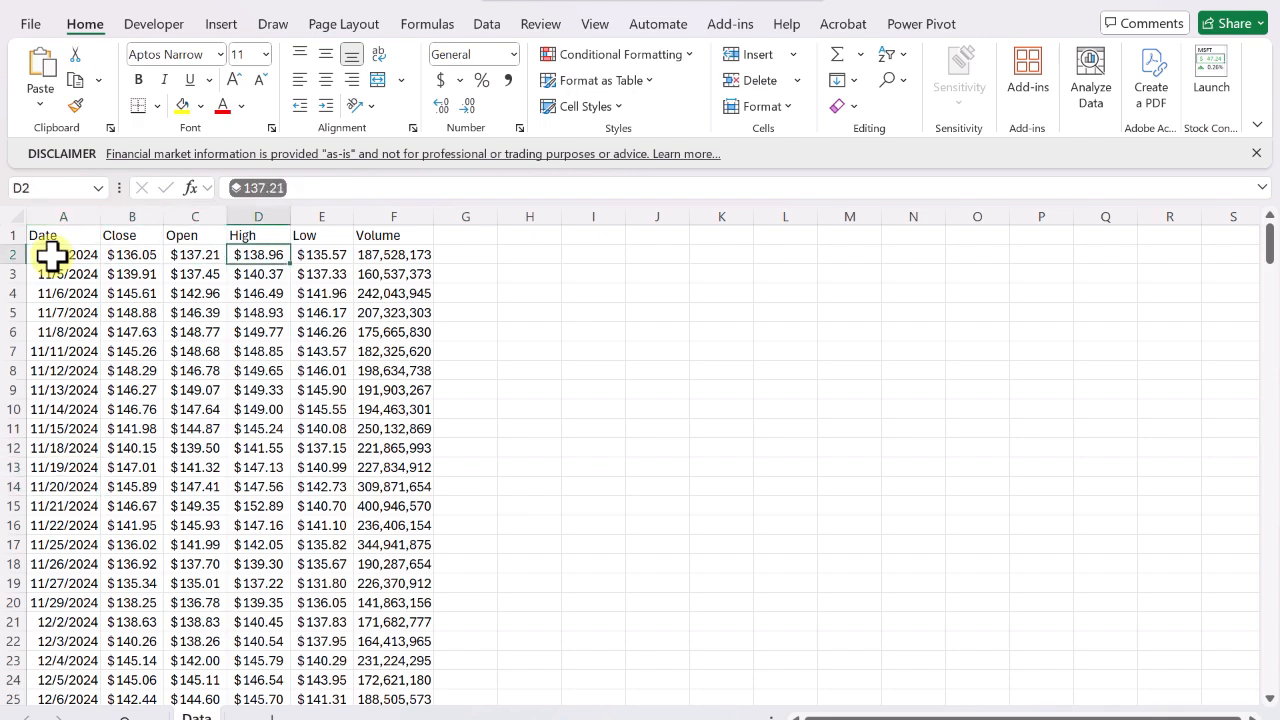
key("Left")
key("Left")
key("Left")
key("Left")
key("Left")
key("Left")
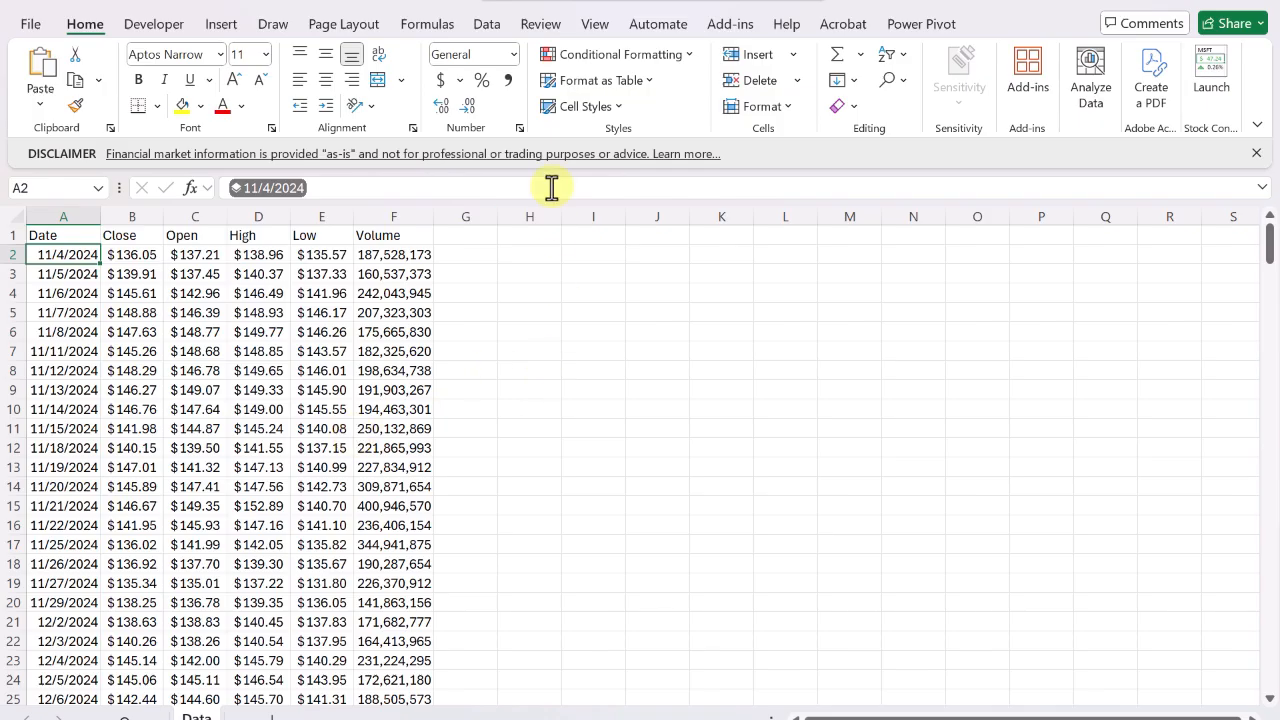
Apply comma style to the first date cell to reveal its underlying number, then restore it to Short Date.
left_click(509, 82)
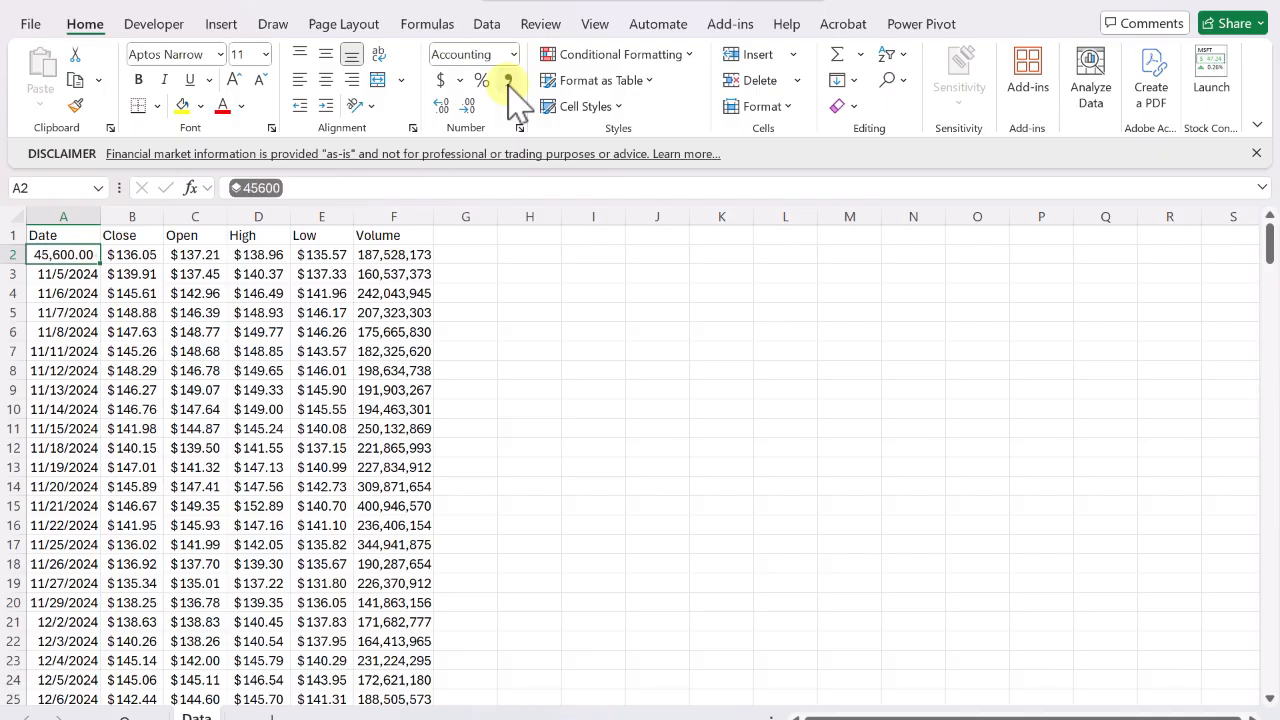
left_click(75, 270)
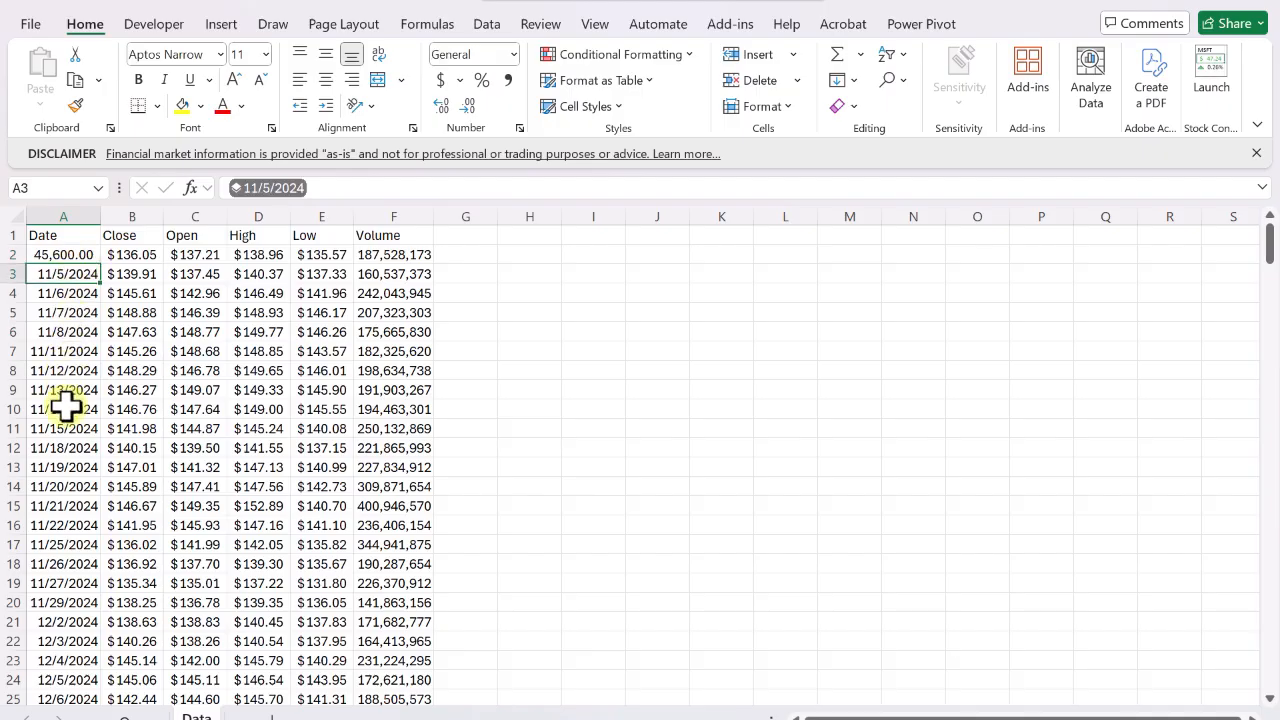
left_click(79, 255)
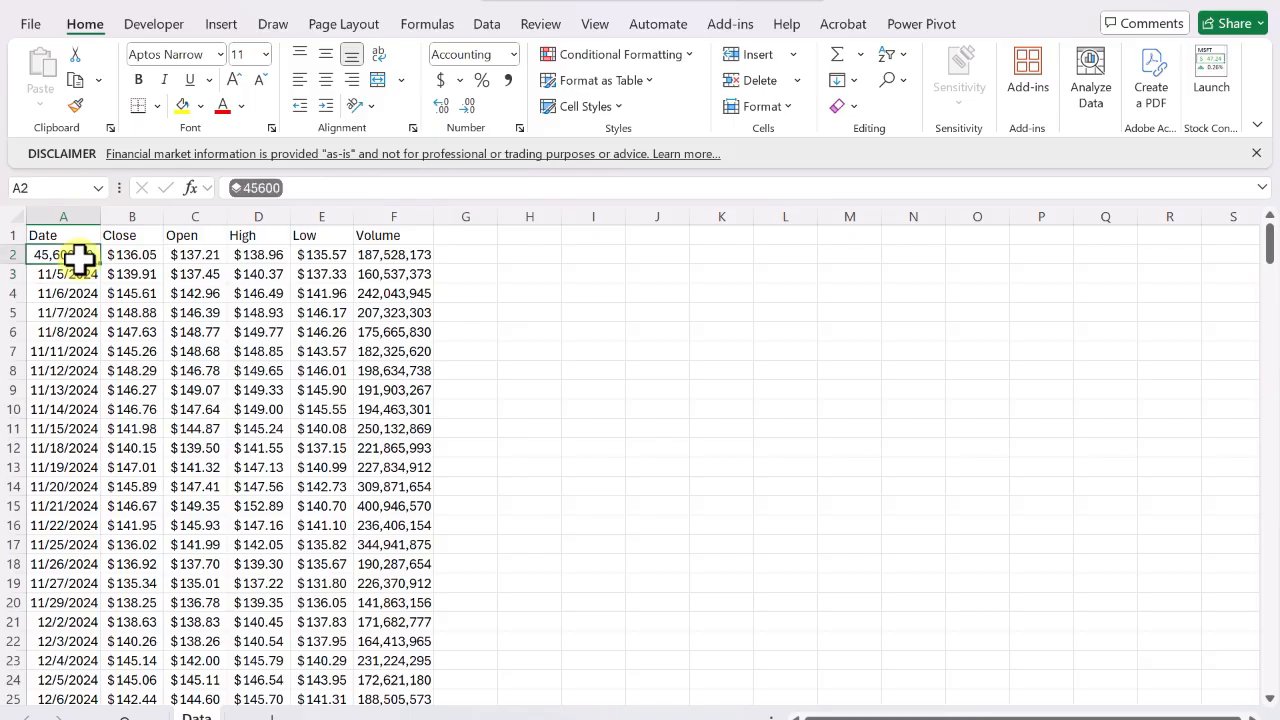
left_click(512, 54)
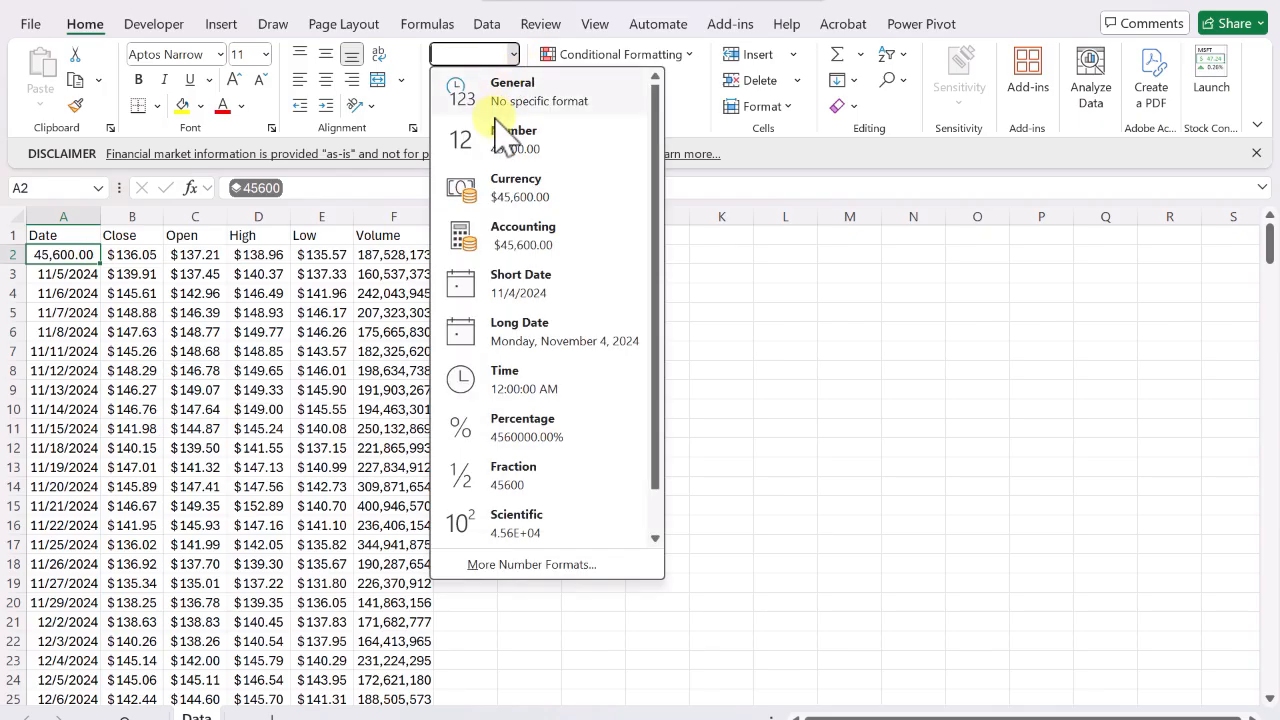
left_click(517, 292)
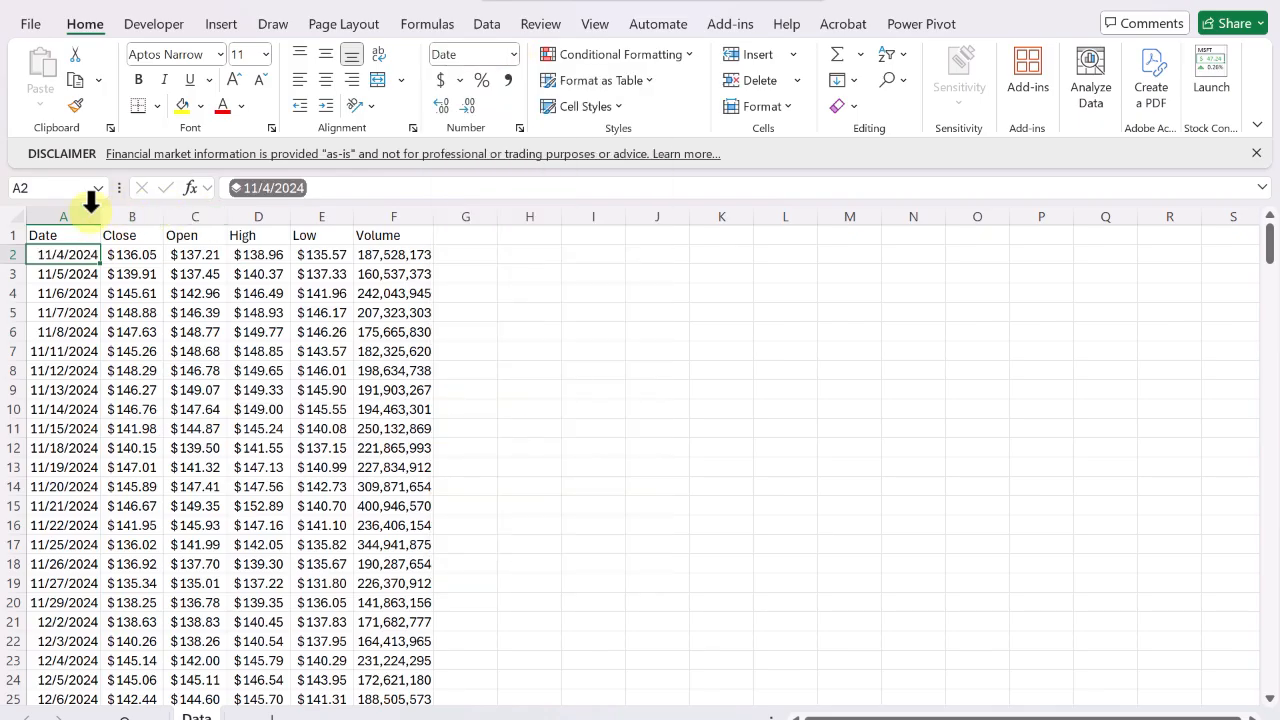
Give the whole Date column a custom number format of yyyy-mm-dd.
left_click(77, 208)
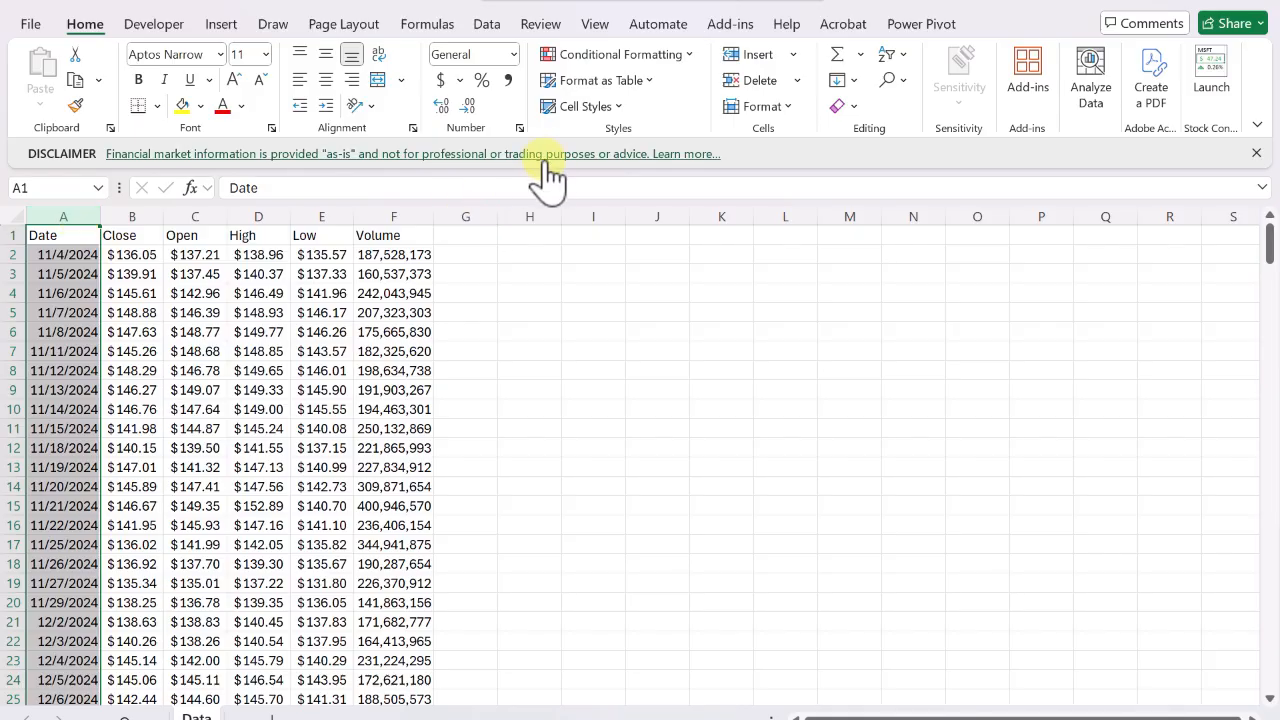
left_click(519, 128)
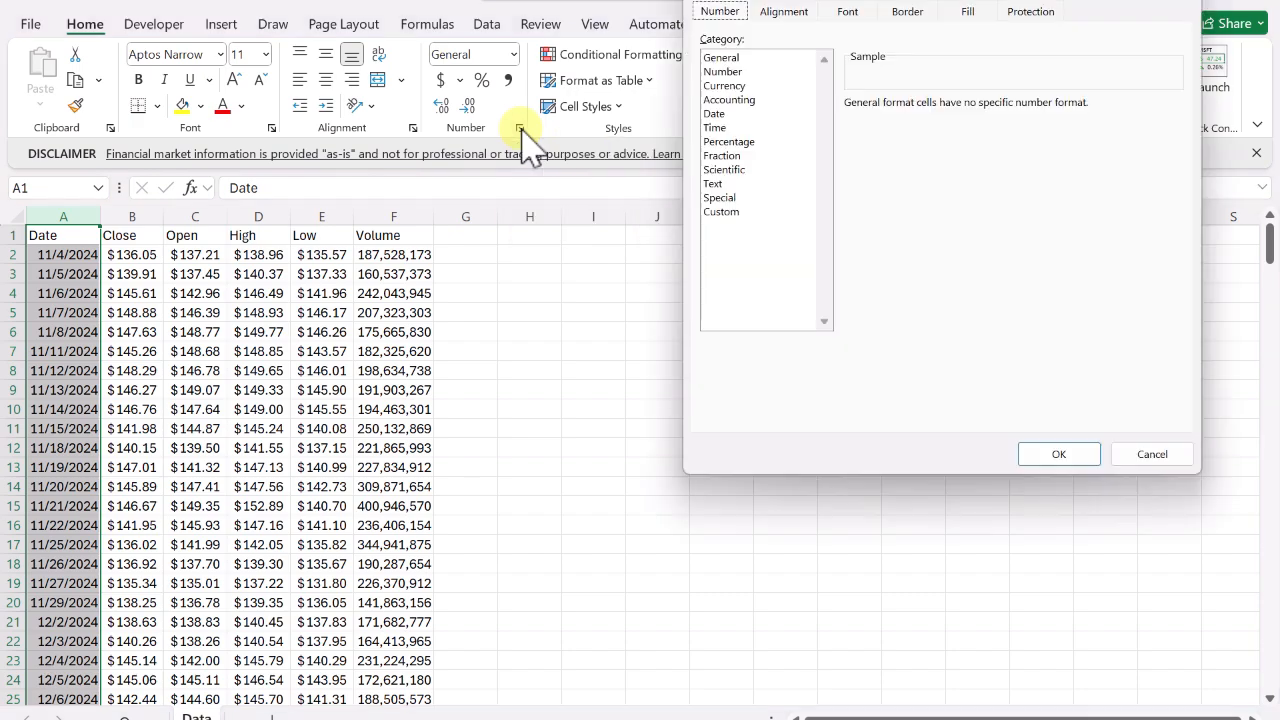
left_click_drag(910, 1, 645, 55)
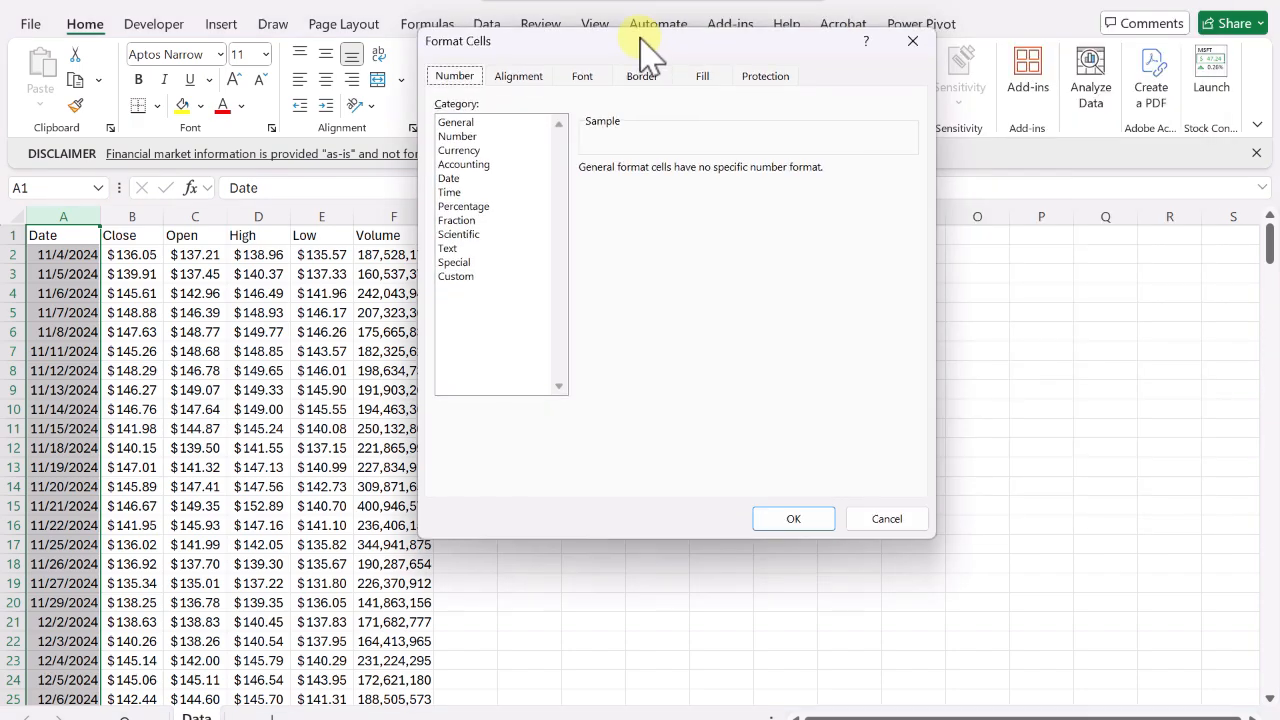
left_click(458, 277)
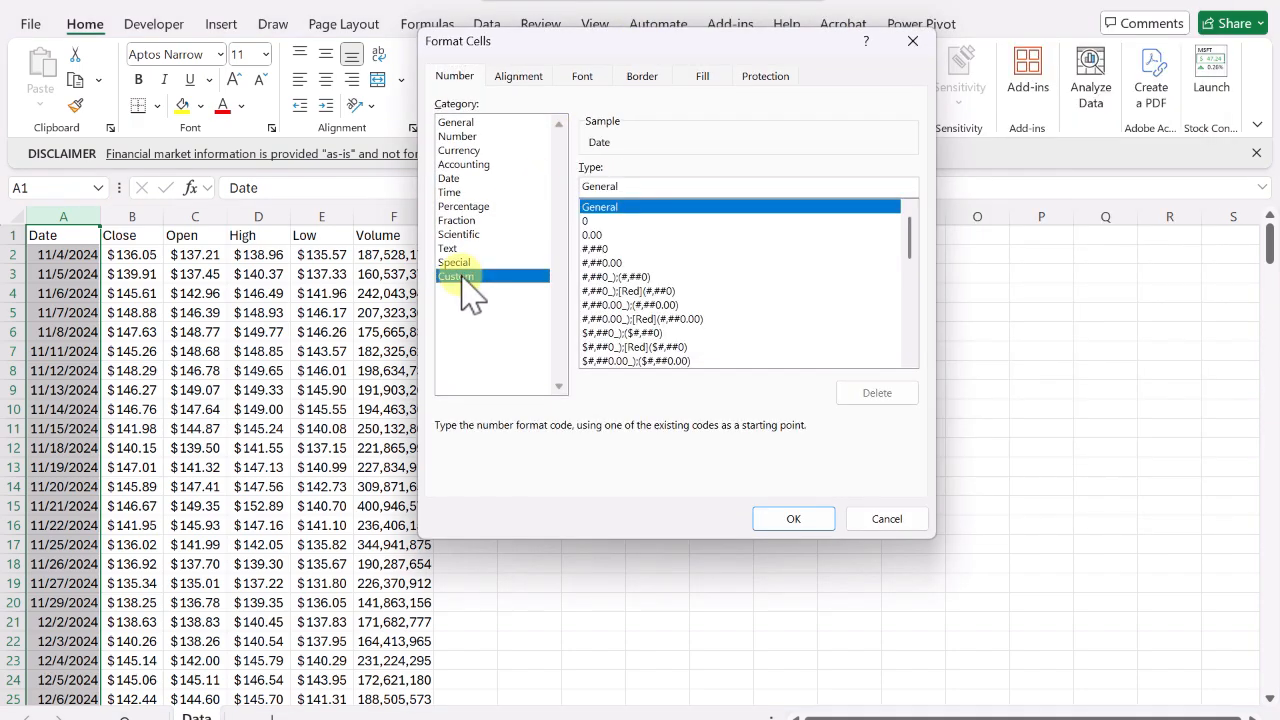
left_click(651, 190)
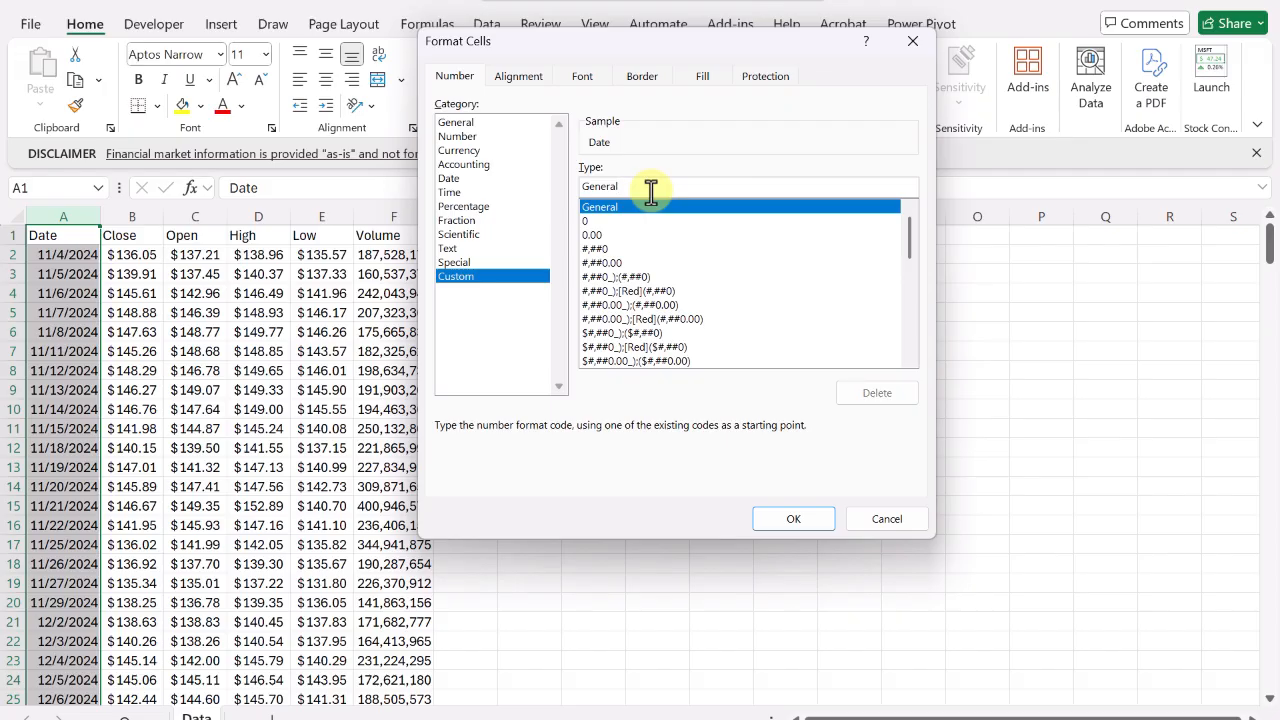
key("BackSpace")
key("BackSpace")
key("BackSpace")
key("BackSpace")
key("BackSpace")
key("BackSpace")
key("BackSpace")
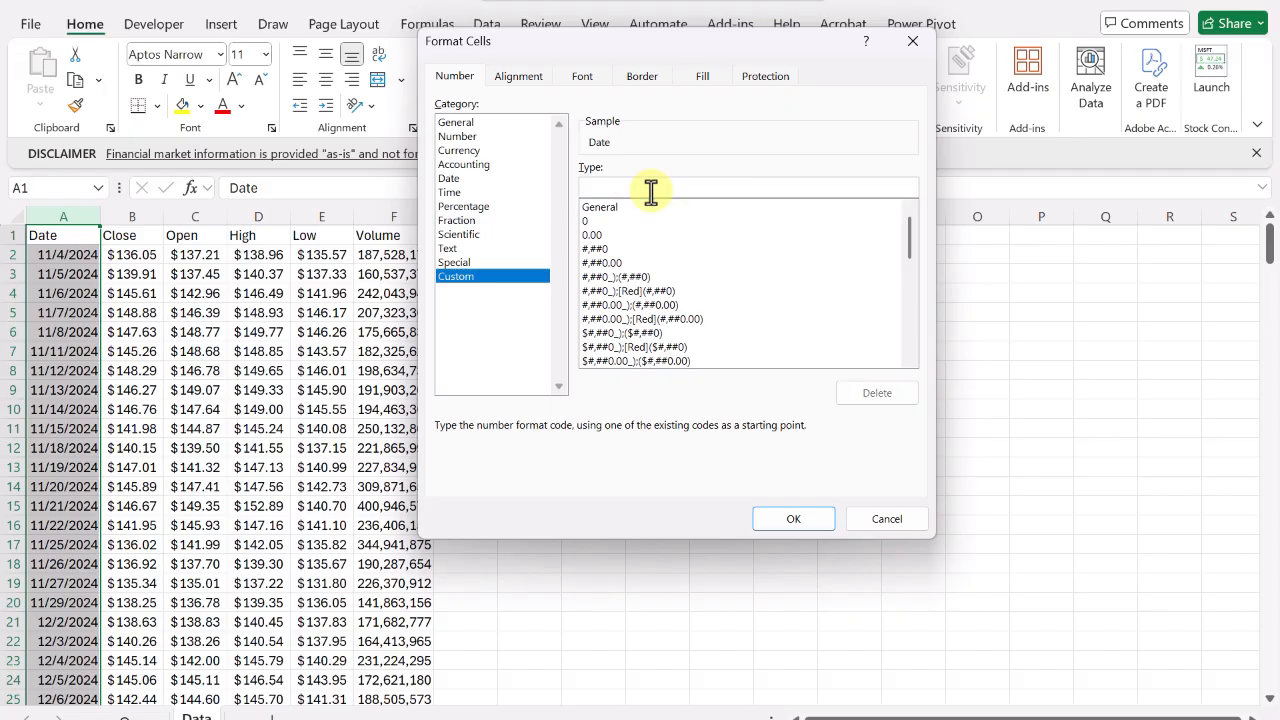
type("yyyy-mm-dd")
left_click(787, 519)
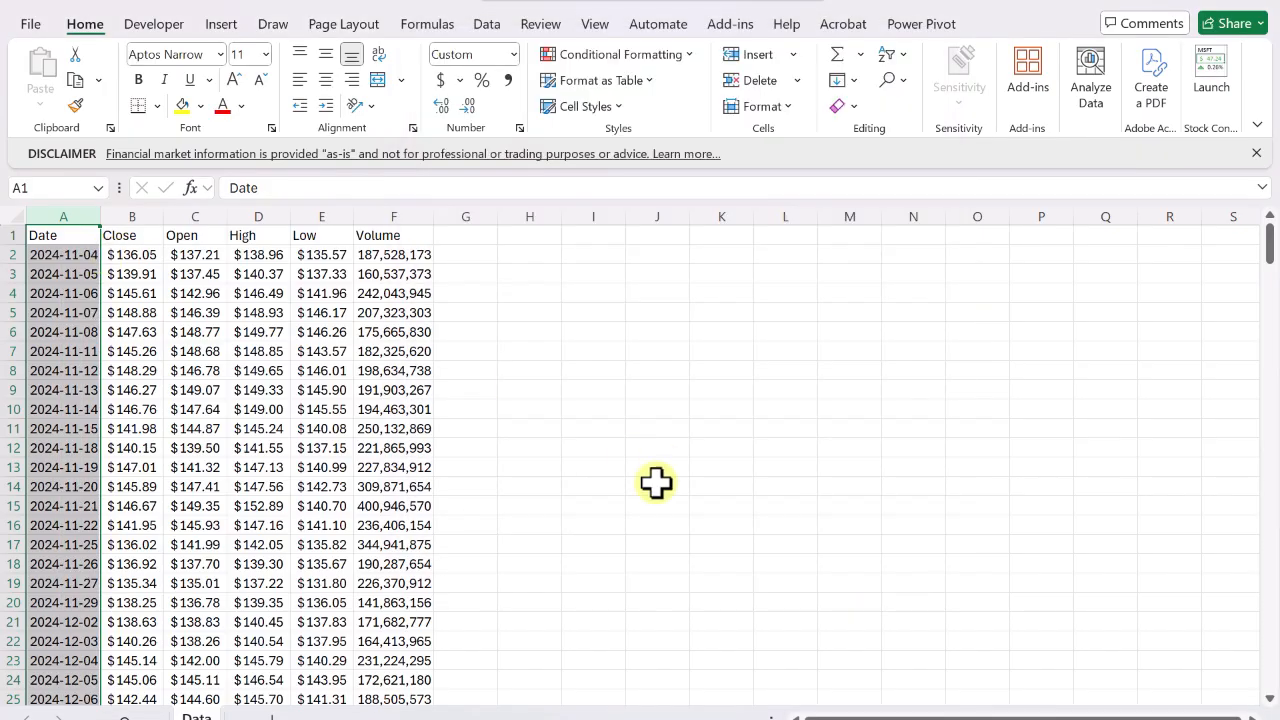
Convert the data range A1:F272 into a table with headers.
left_click(877, 688)
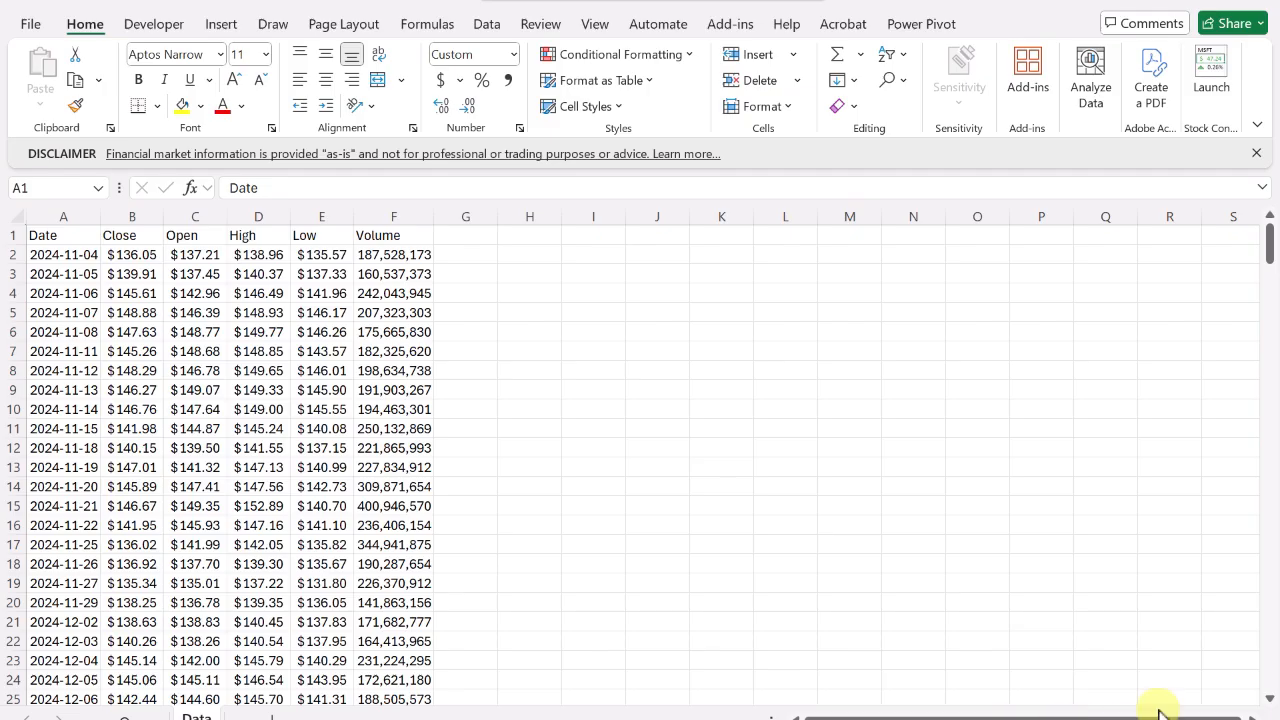
left_click(1206, 719)
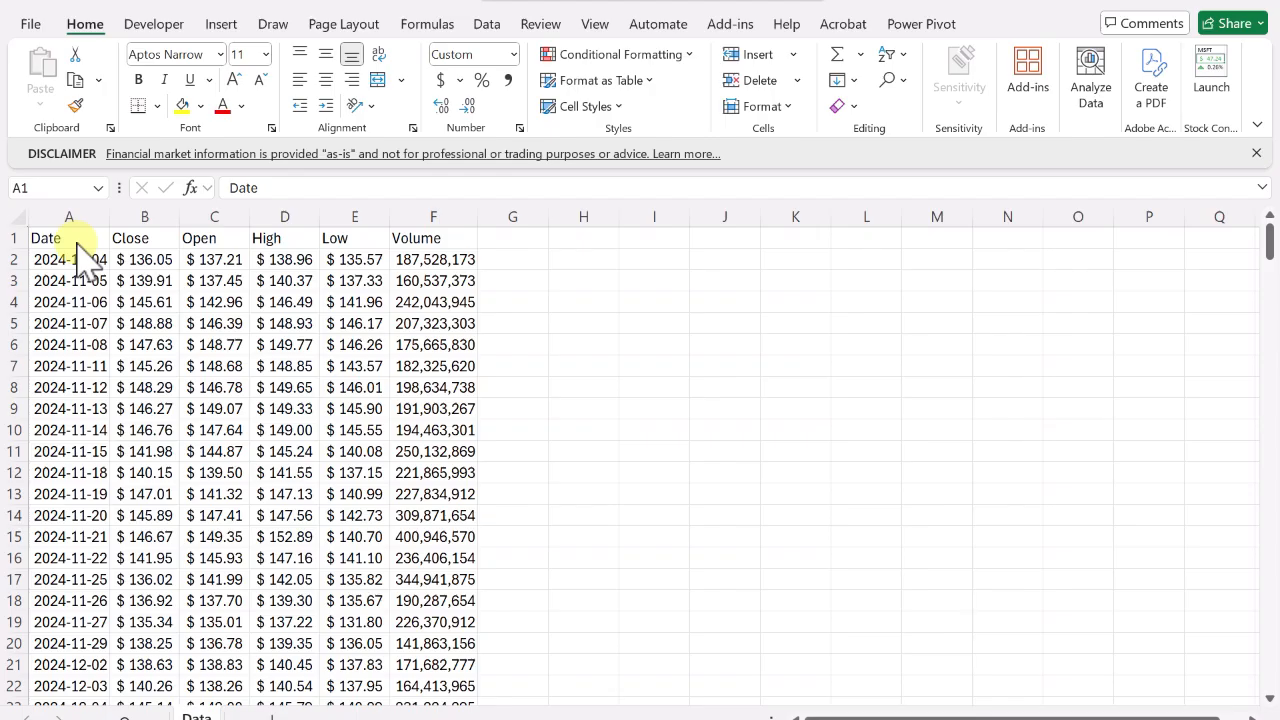
key("ctrl+shift+Down")
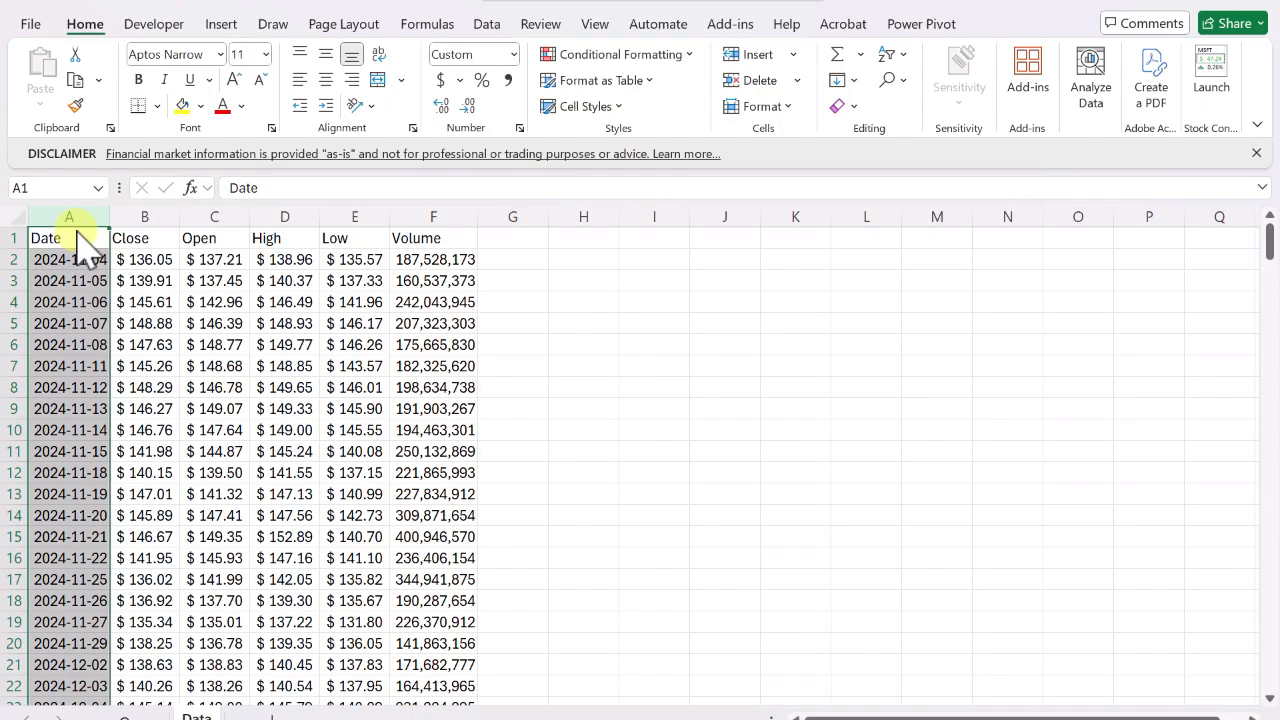
left_click(131, 303)
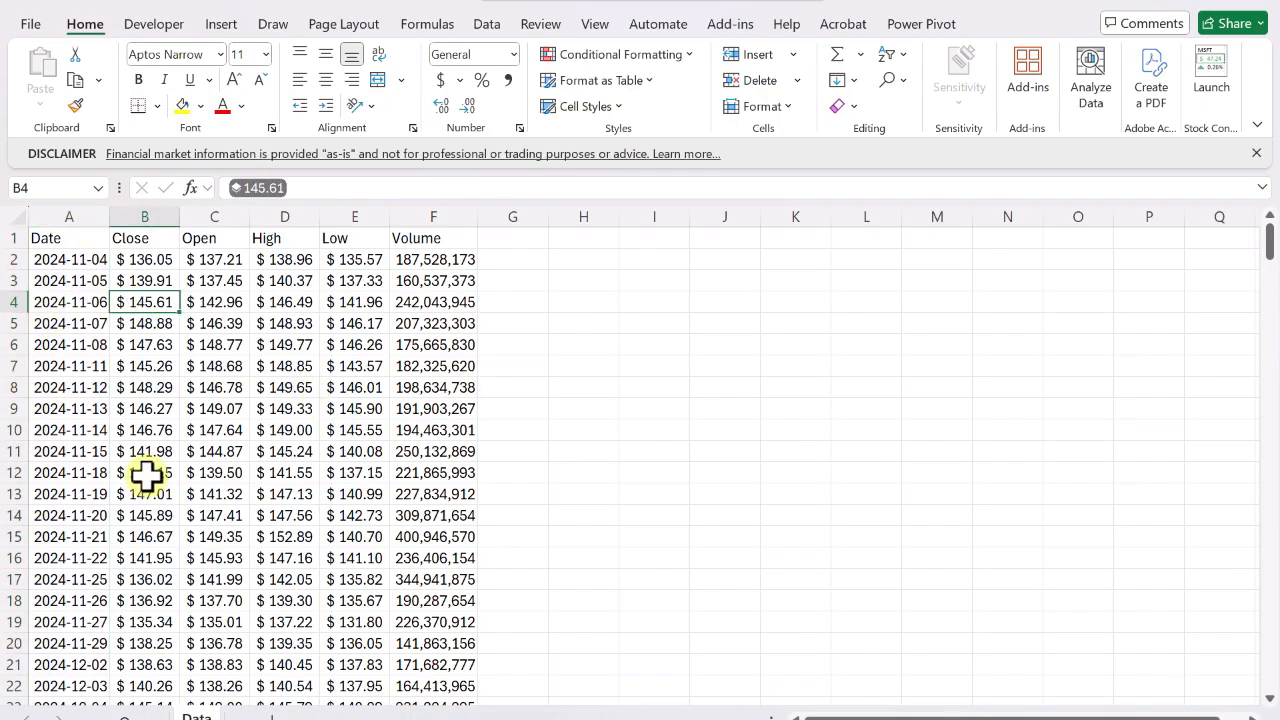
left_click(221, 26)
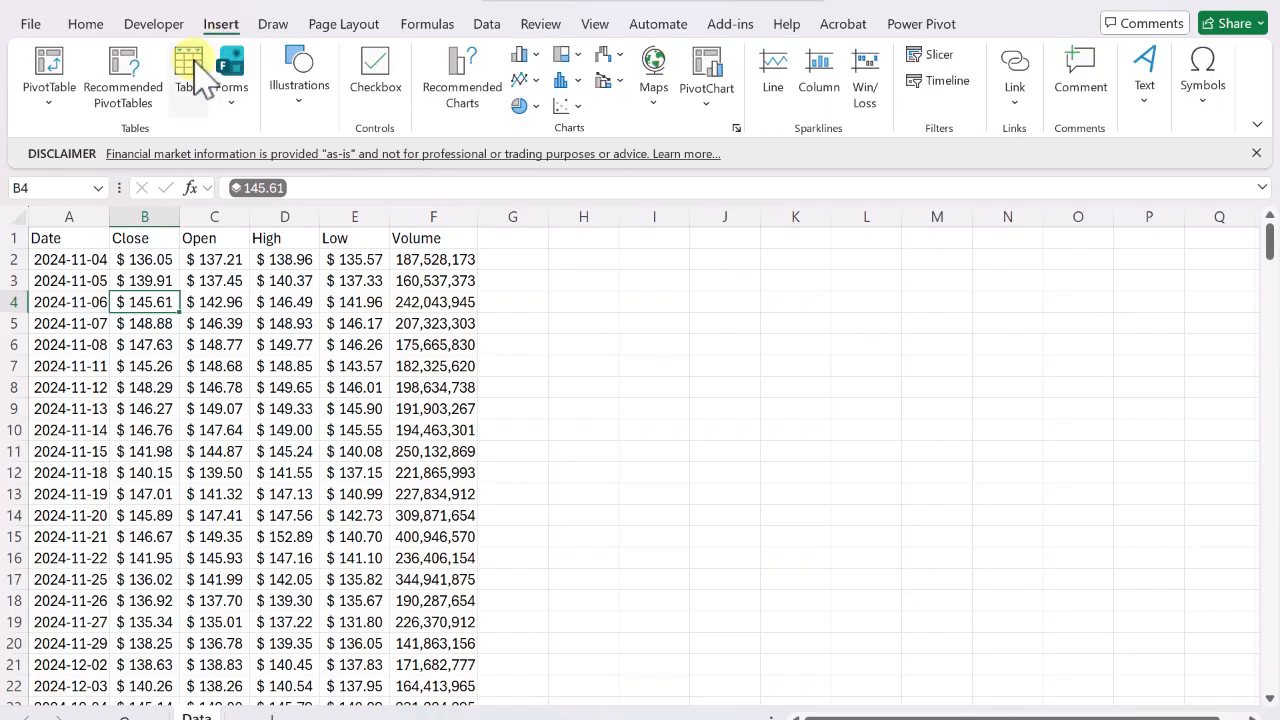
left_click(200, 72)
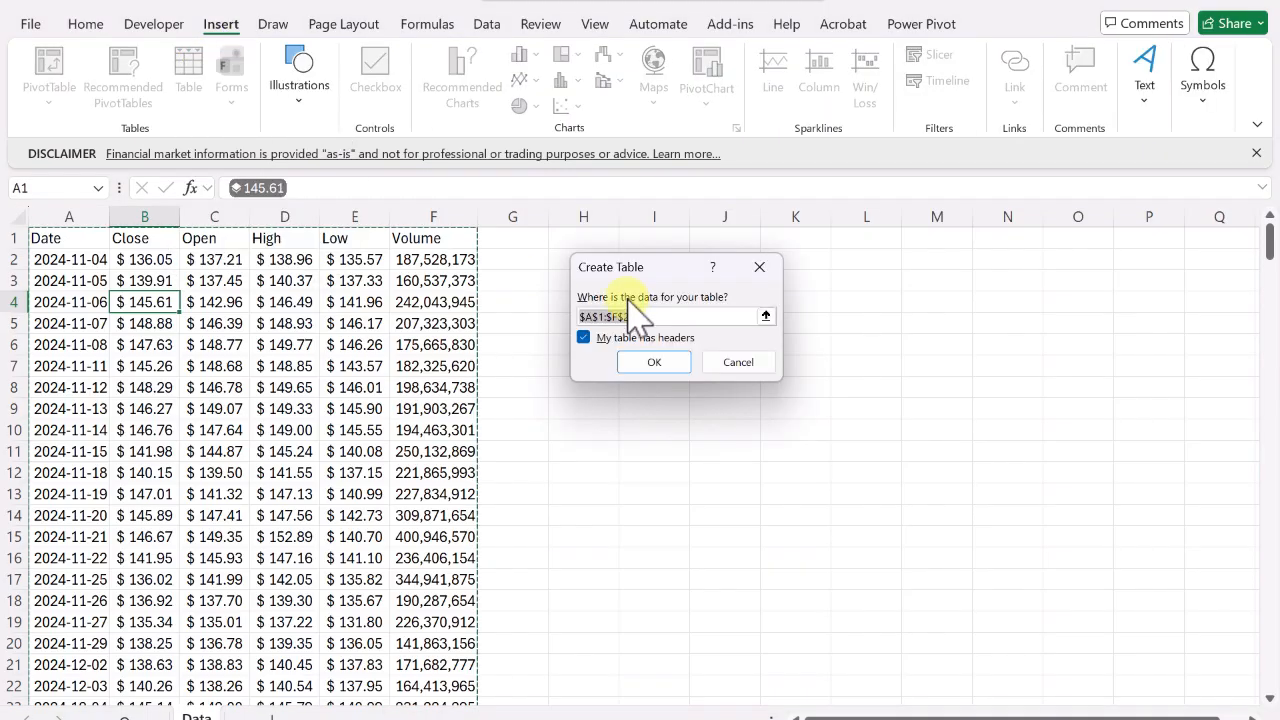
left_click(655, 362)
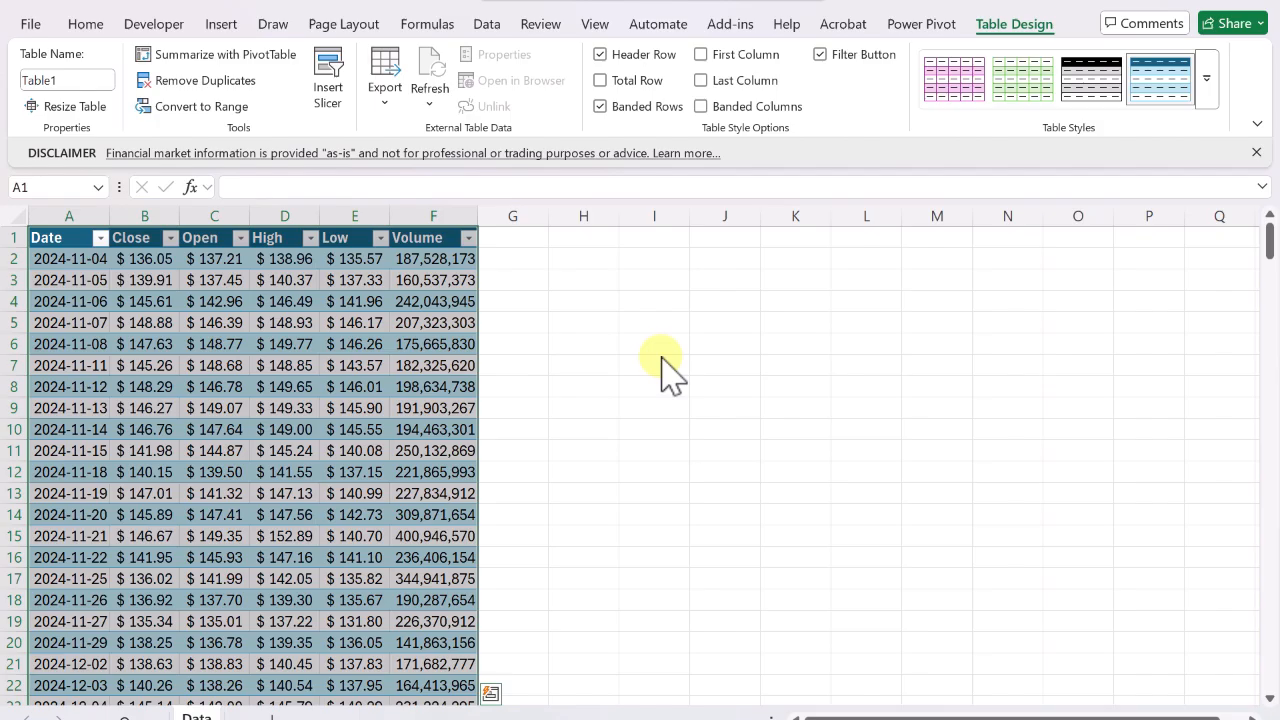
Move through the table's rows and columns to examine the banded formatting and cell values.
left_click(190, 281)
key("Left")
key("Left")
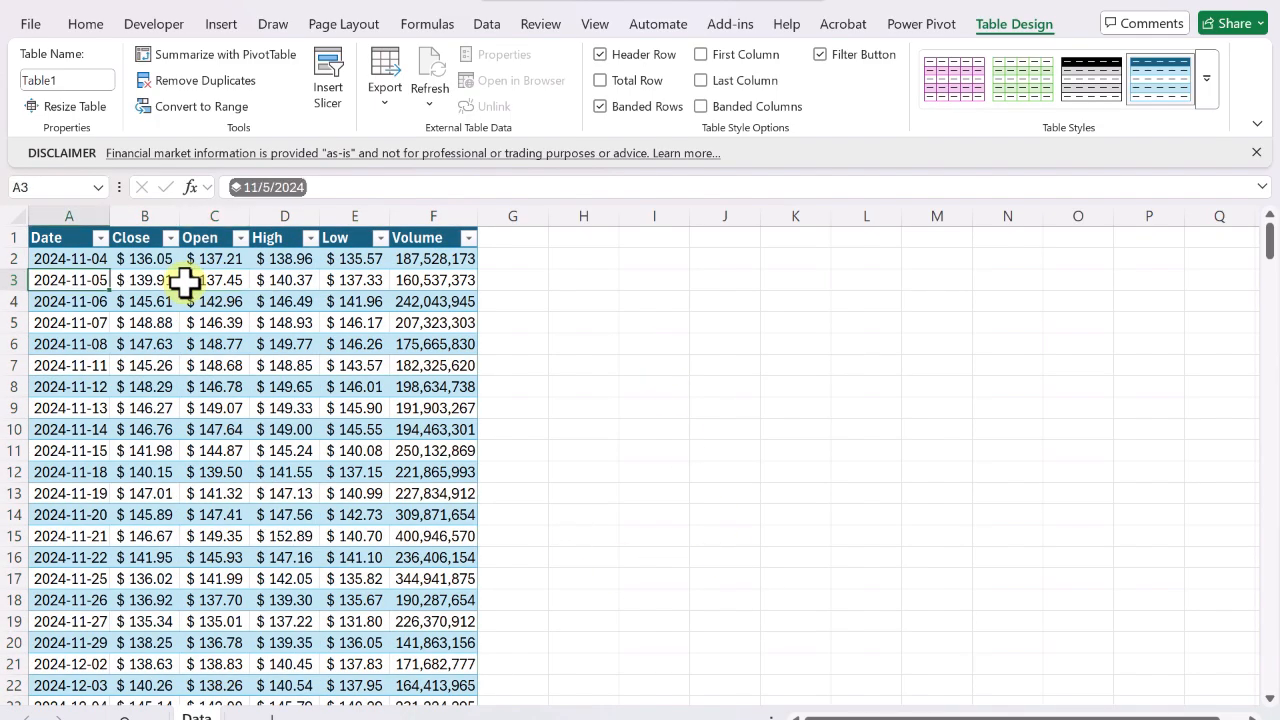
key("Up")
key("Up")
key("Down")
key("Down")
key("Down")
key("Down")
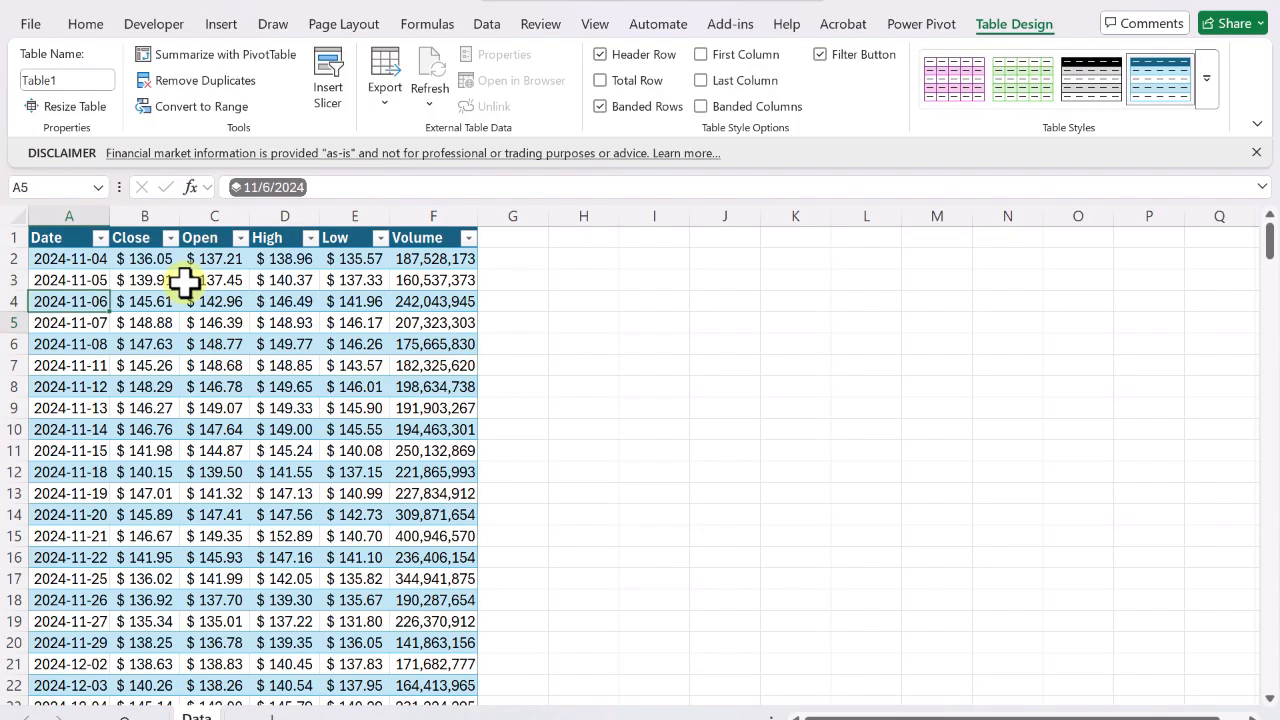
key("Up")
key("Up")
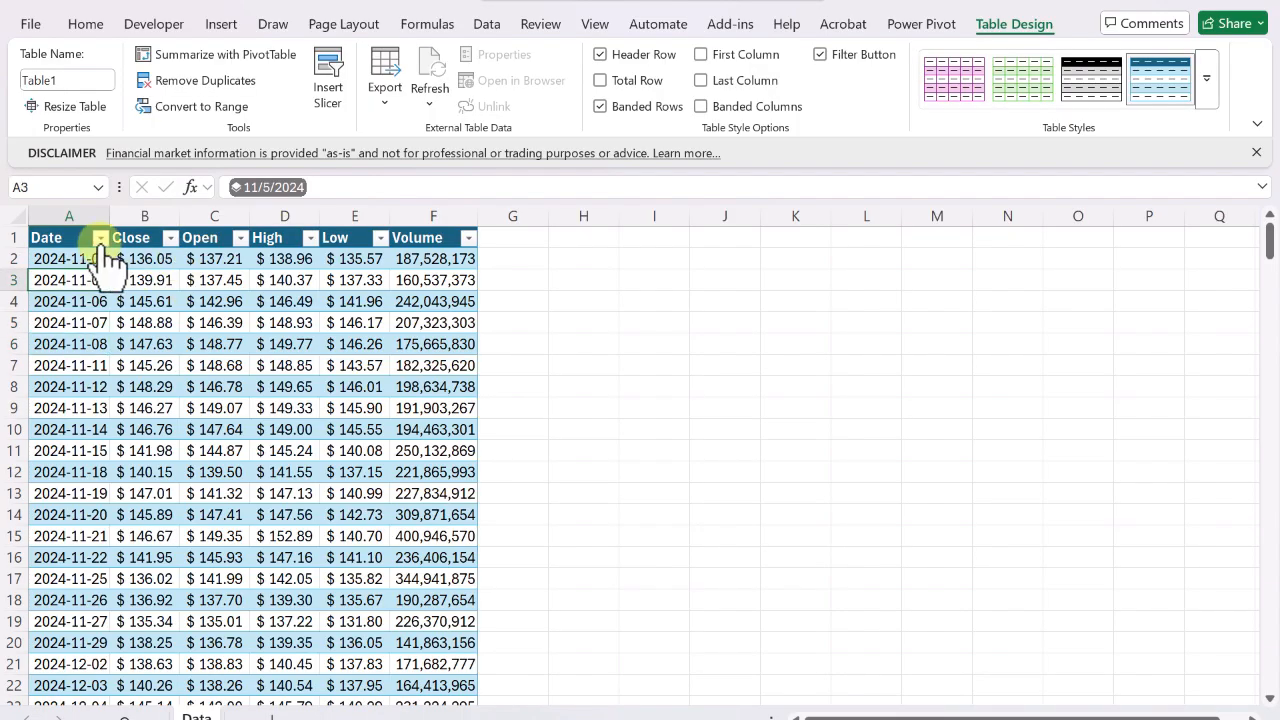
key("Up")
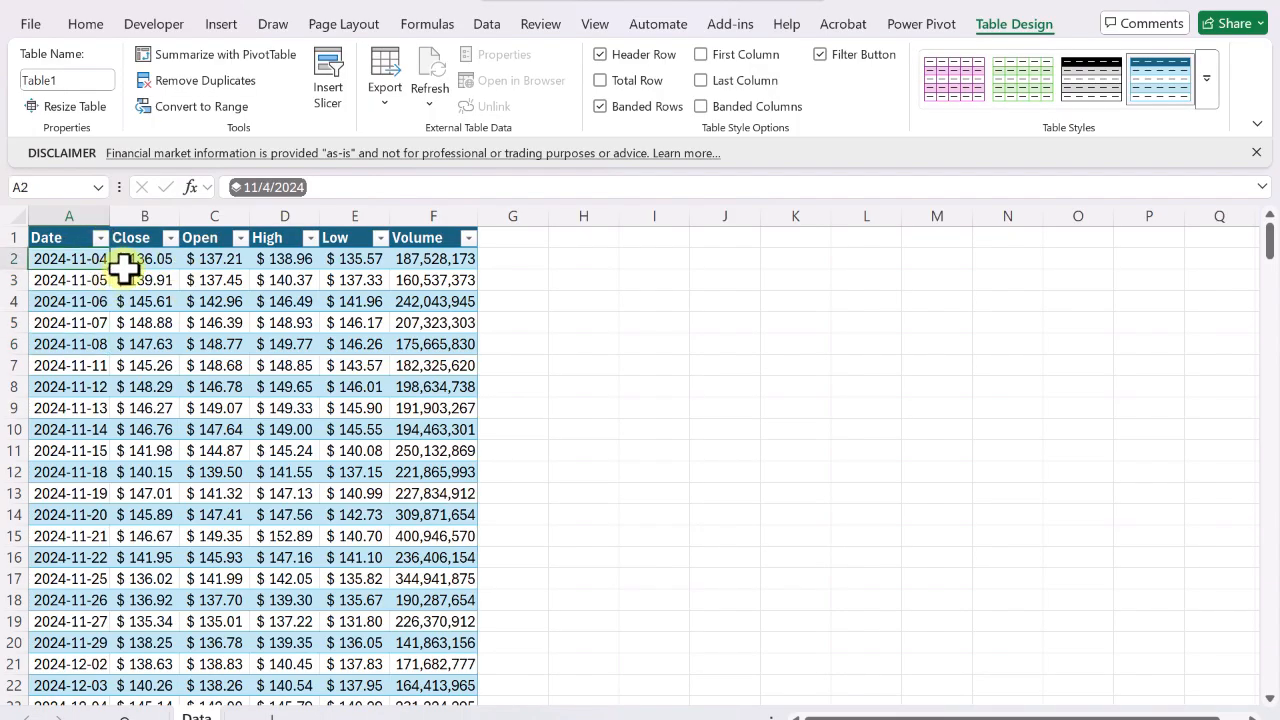
key("Down")
key("Down")
key("Down")
key("Down")
key("Down")
key("Down")
key("Down")
key("Down")
key("Down")
key("Down")
key("Down")
key("Down")
key("Down")
key("Down")
key("Down")
key("Down")
key("Down")
key("Down")
key("Down")
key("Down")
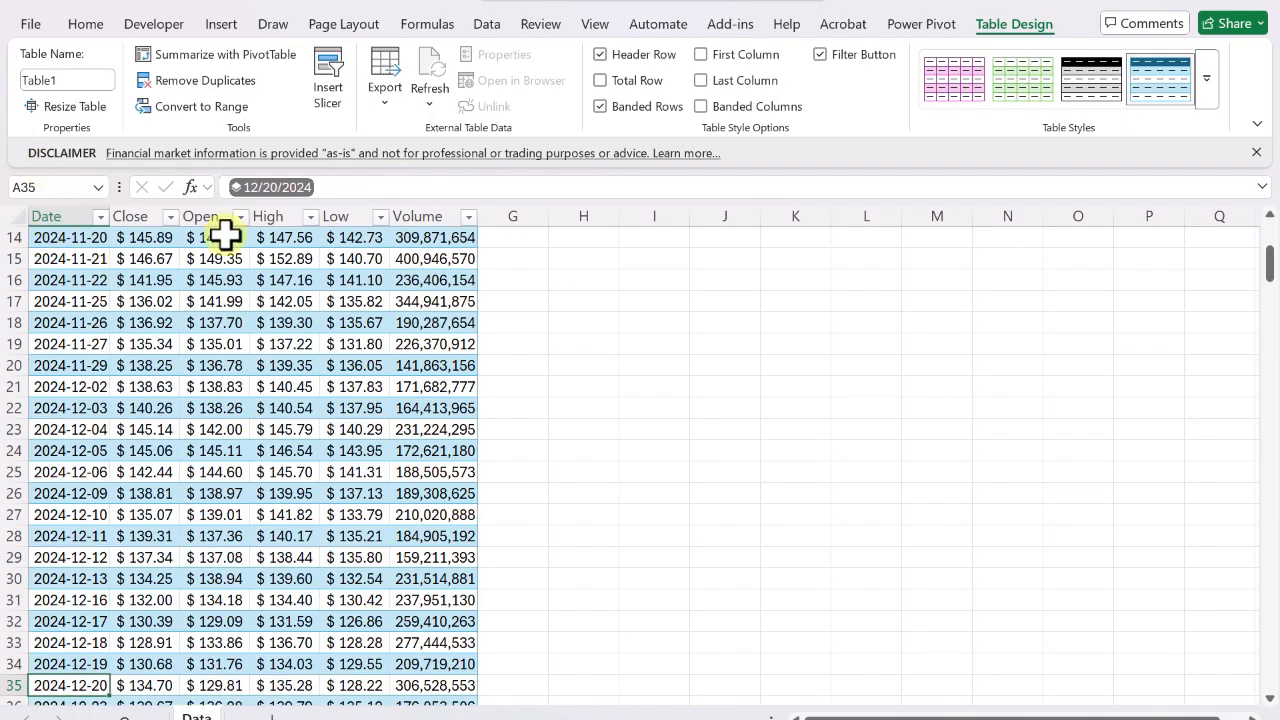
key("Up")
key("Up")
key("Up")
key("Up")
key("Up")
key("Up")
key("Up")
key("Up")
key("Up")
key("Up")
key("Up")
key("Up")
key("Up")
key("Up")
key("Up")
key("Up")
key("Up")
key("Up")
key("Up")
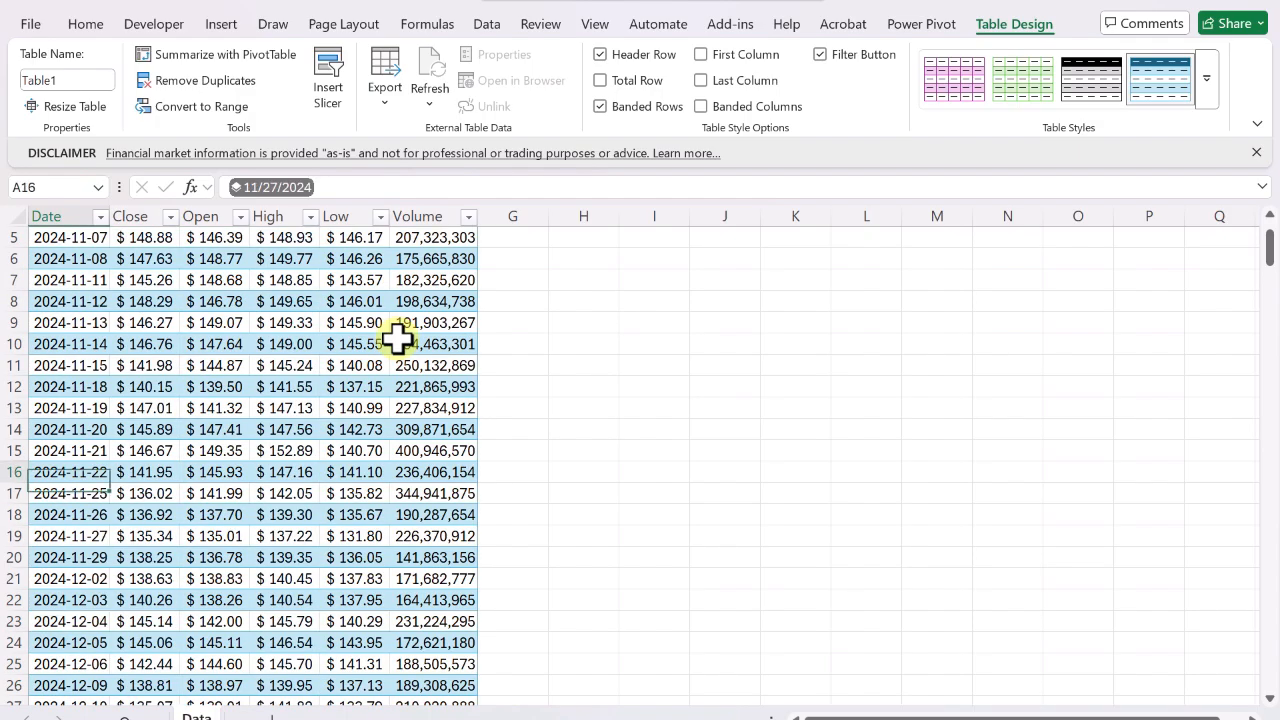
key("Up")
key("Up")
key("Up")
key("Up")
key("Up")
key("Up")
key("Up")
key("Up")
key("Up")
key("Up")
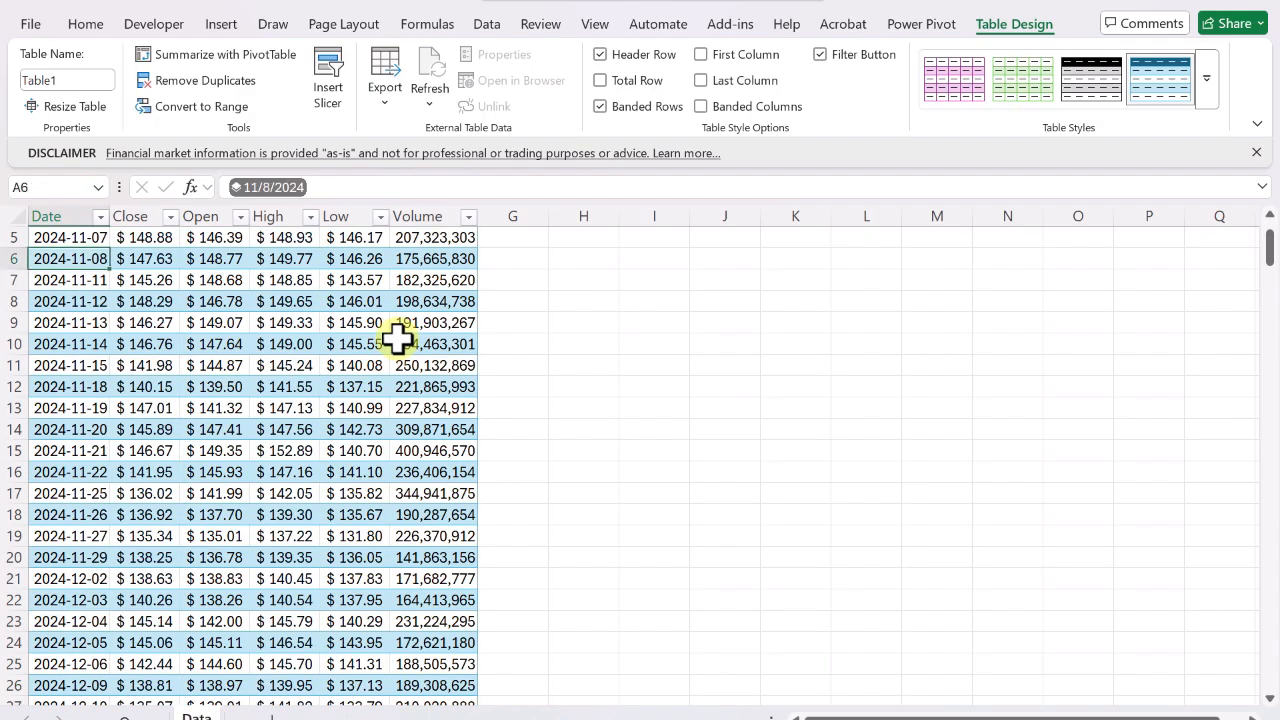
left_click(566, 385)
key("Left")
key("Left")
key("Left")
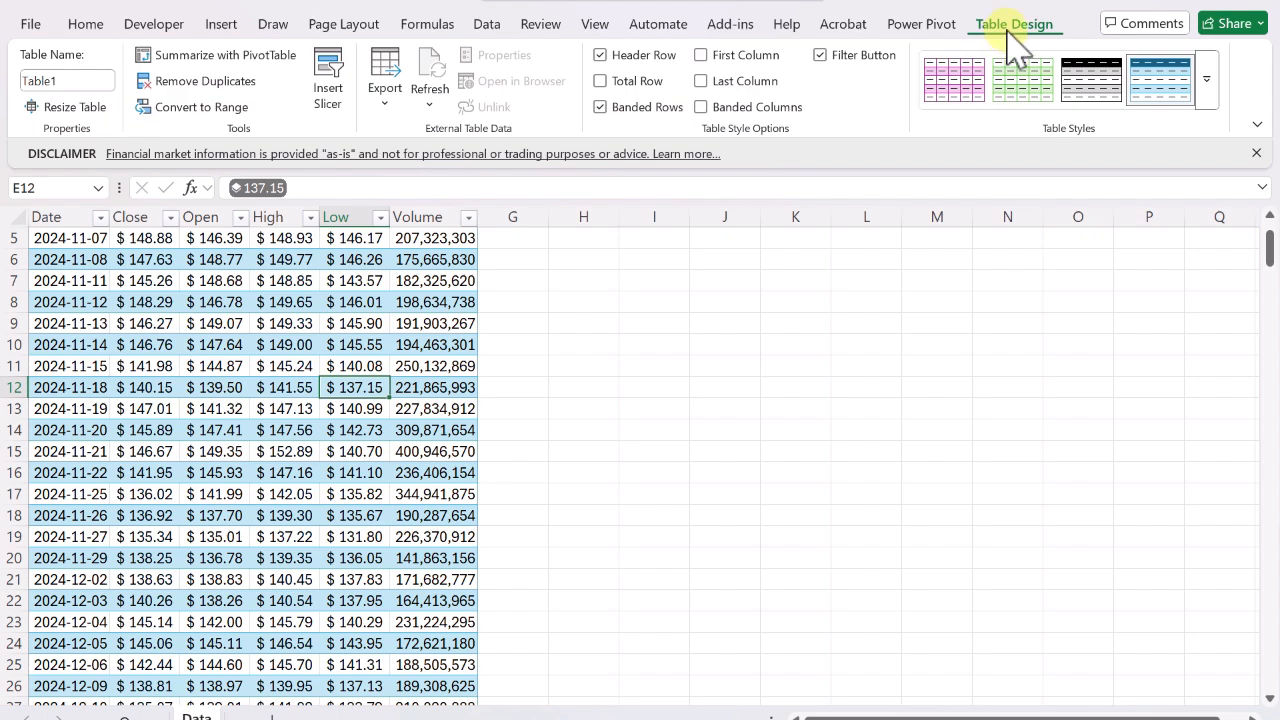
Rename the table NVDA and turn on its total row.
left_click(586, 345)
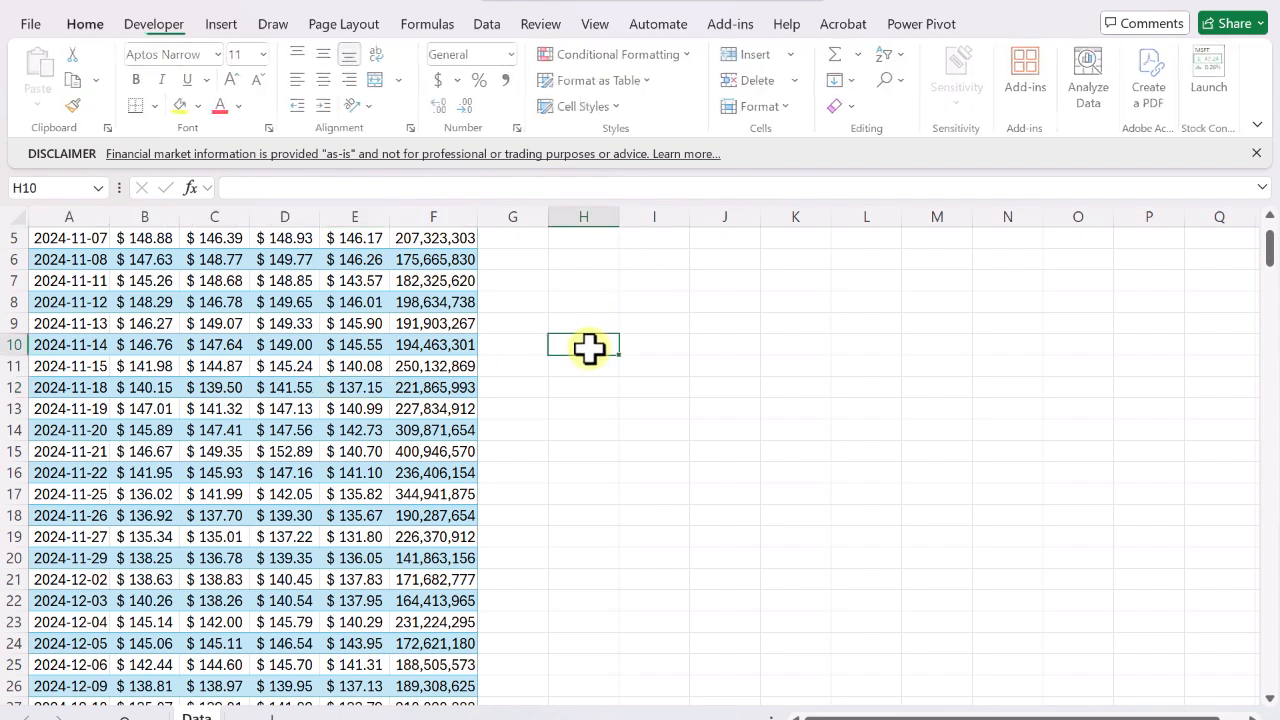
left_click(372, 364)
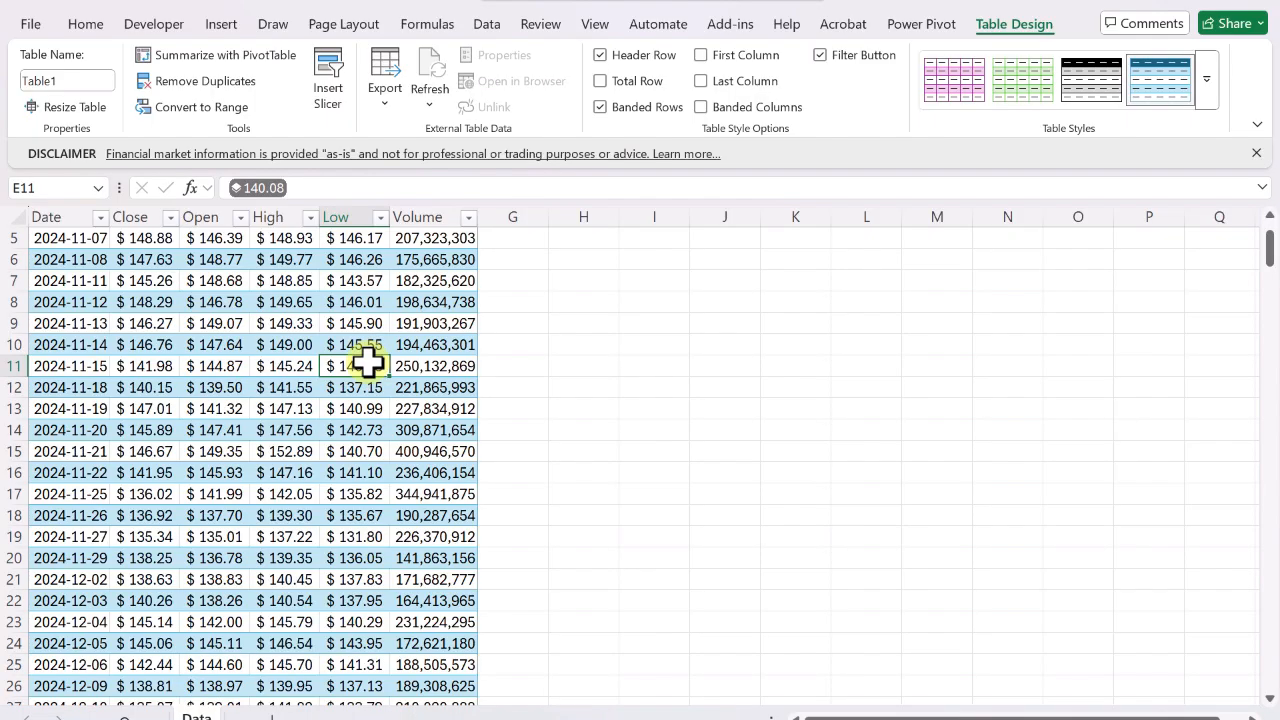
left_click(70, 82)
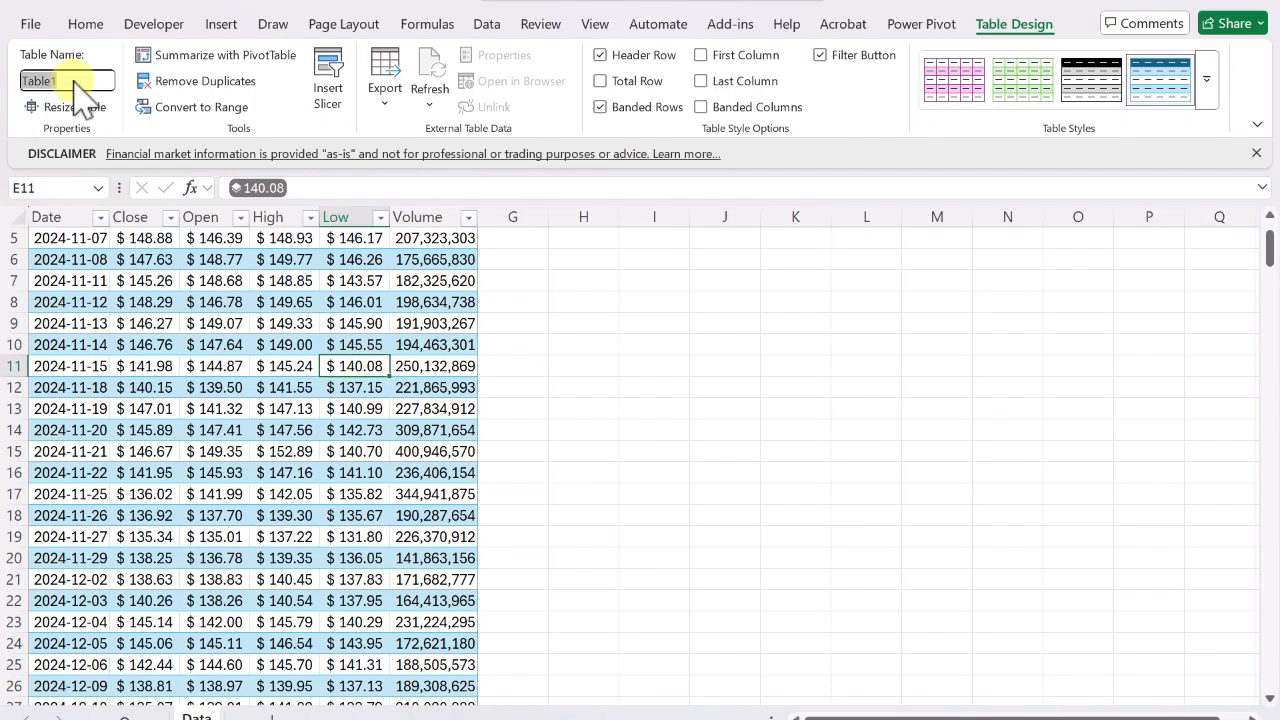
key("BackSpace")
key("BackSpace")
key("BackSpace")
key("BackSpace")
key("BackSpace")
key("BackSpace")
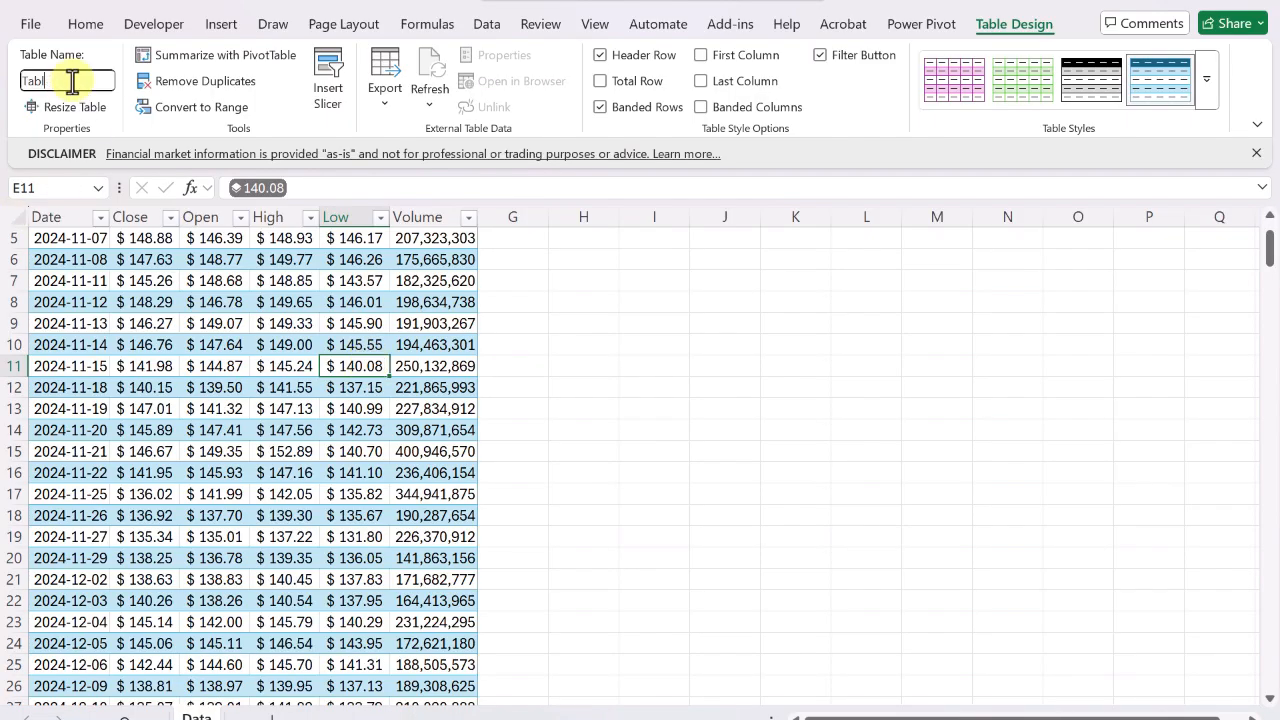
type("NVDA")
key("Return")
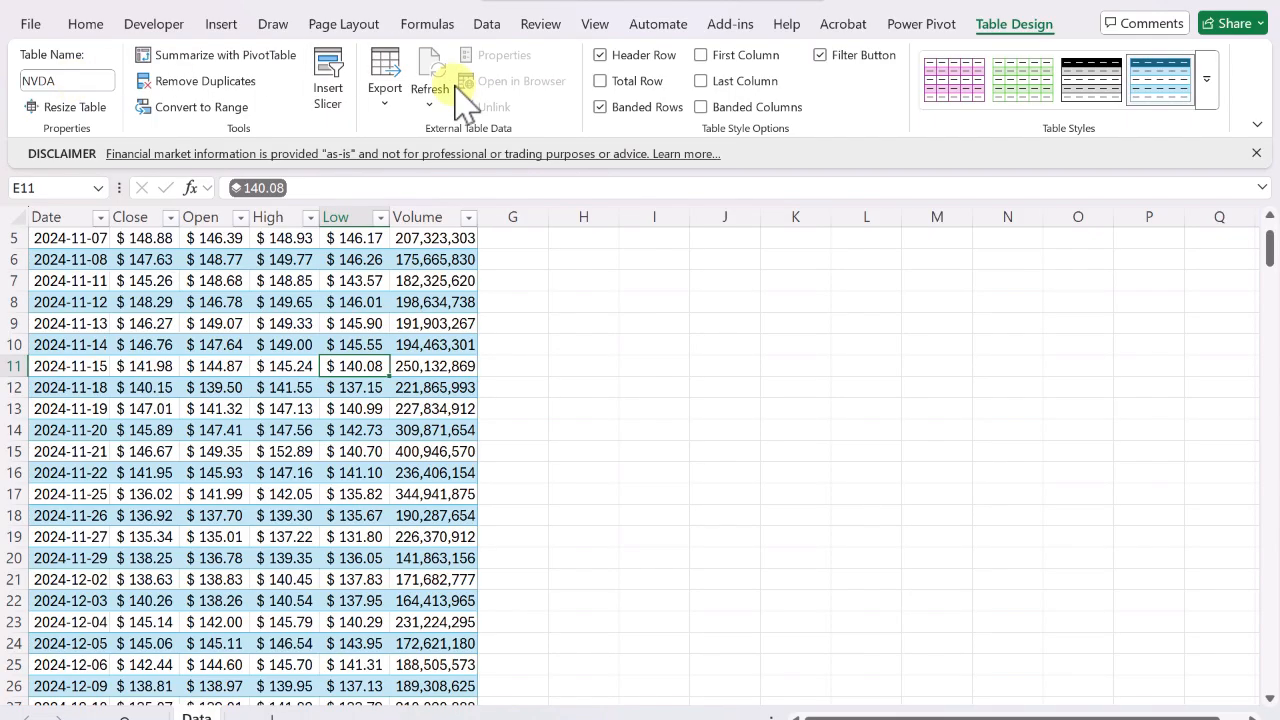
left_click(601, 81)
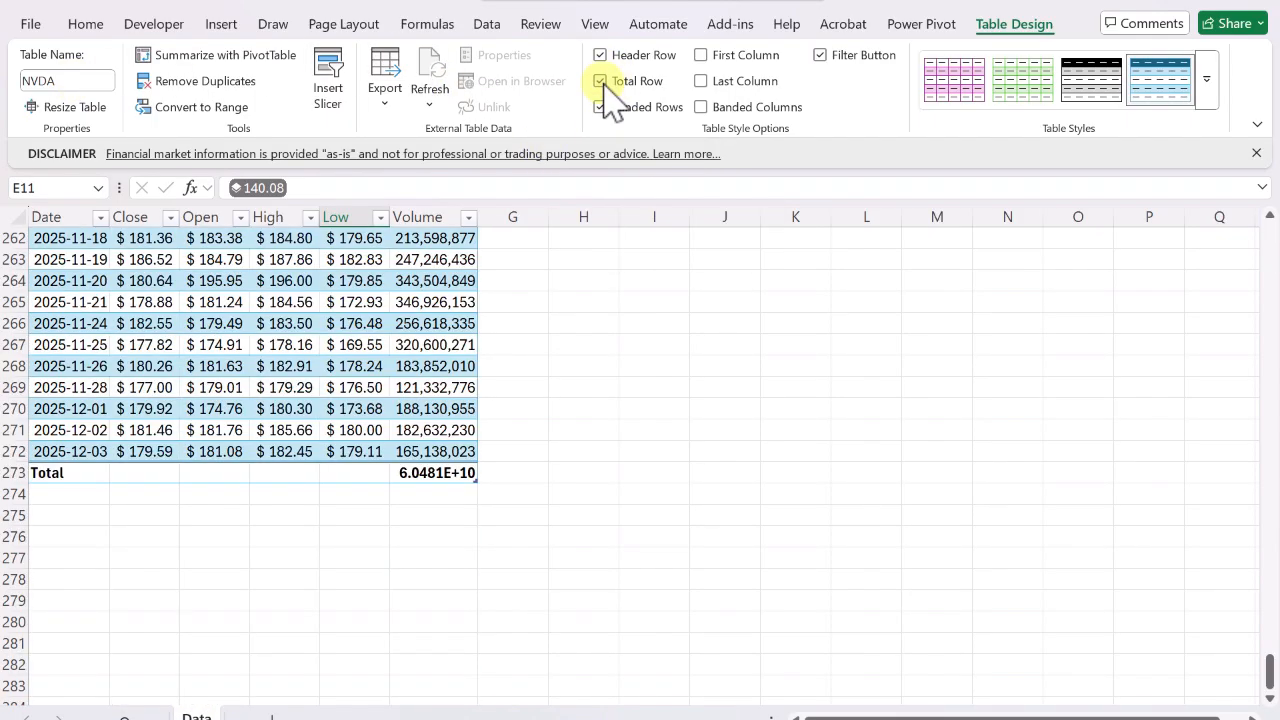
Set the Volume column's total row function to Average.
left_click(444, 476)
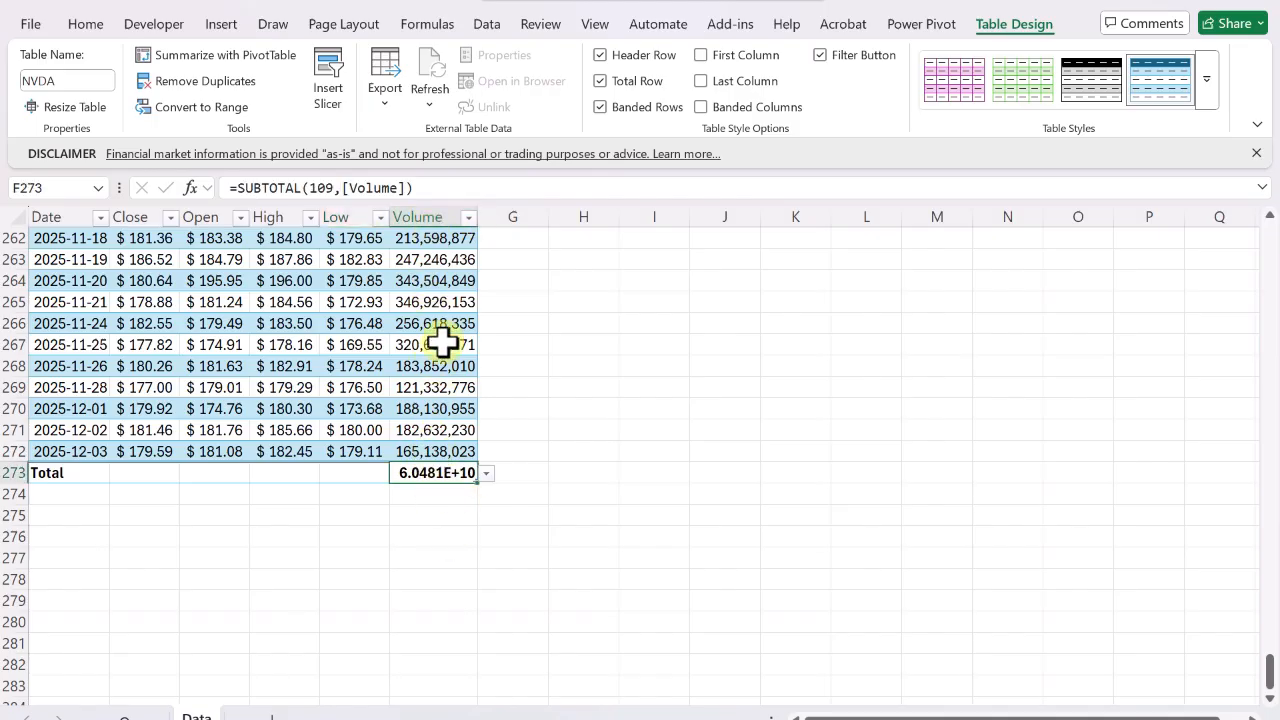
left_click(487, 474)
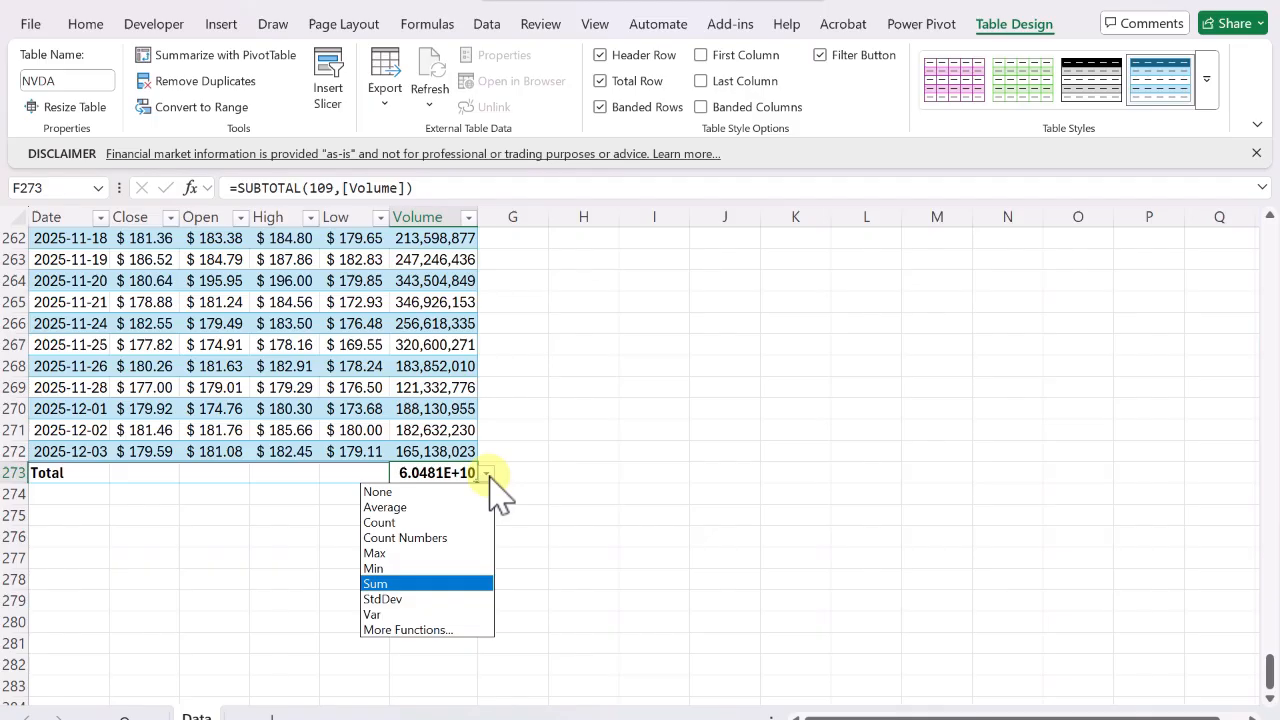
left_click(428, 510)
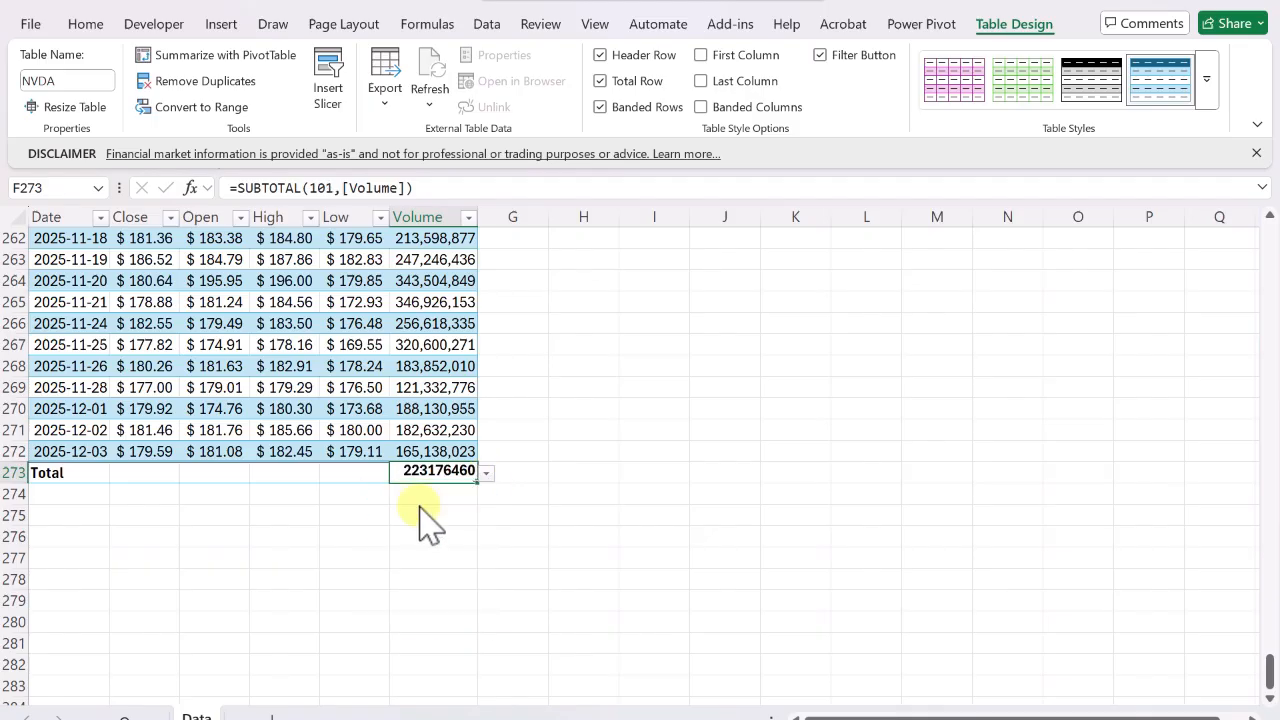
left_click(486, 474)
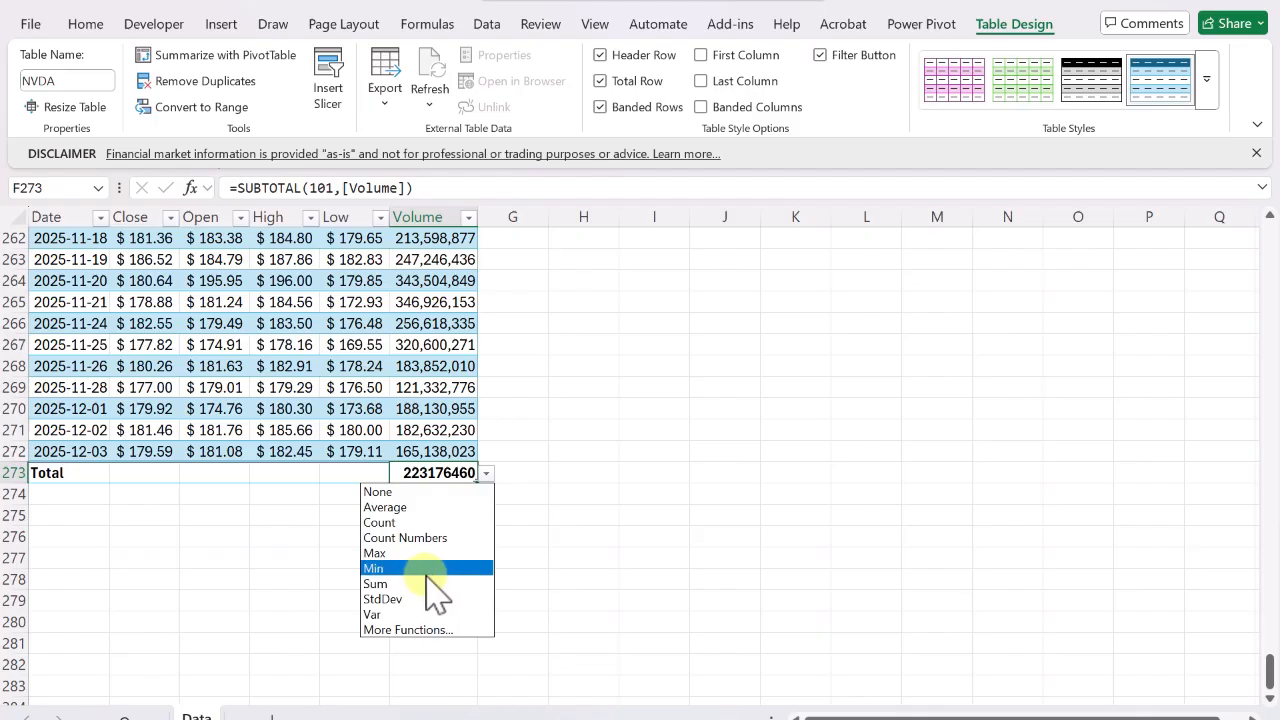
left_click(432, 570)
left_click(486, 474)
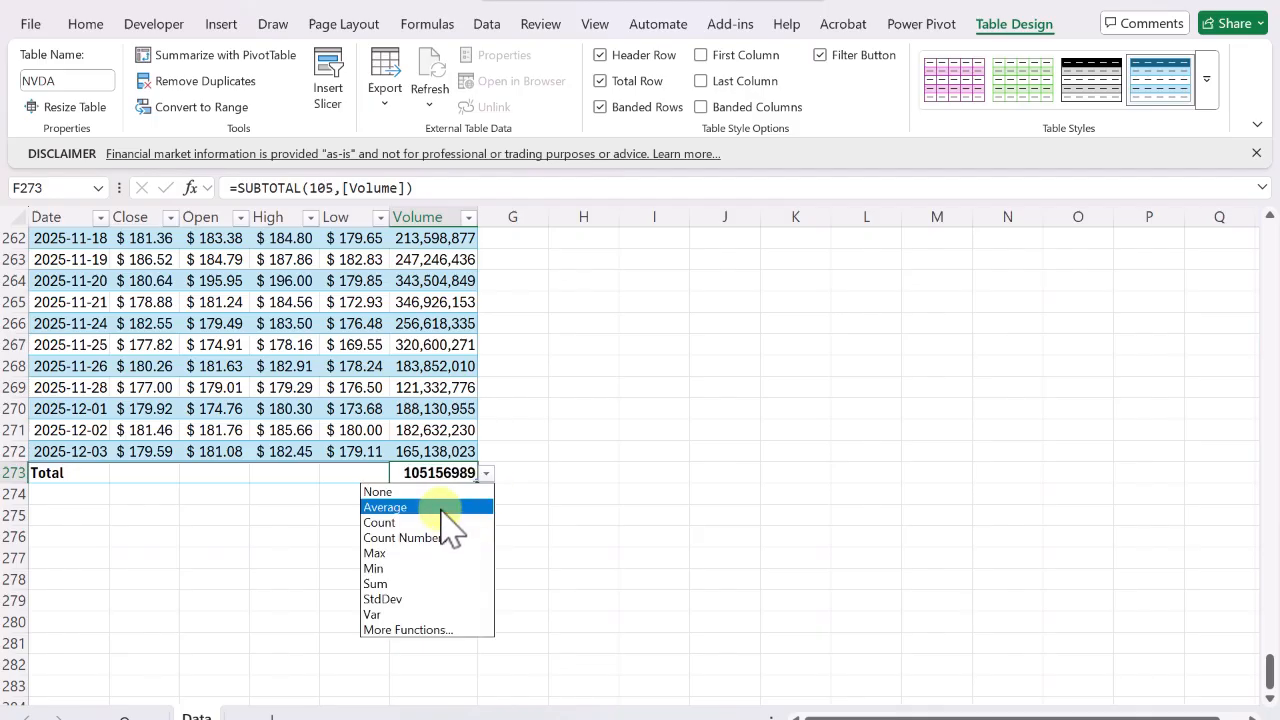
left_click(447, 508)
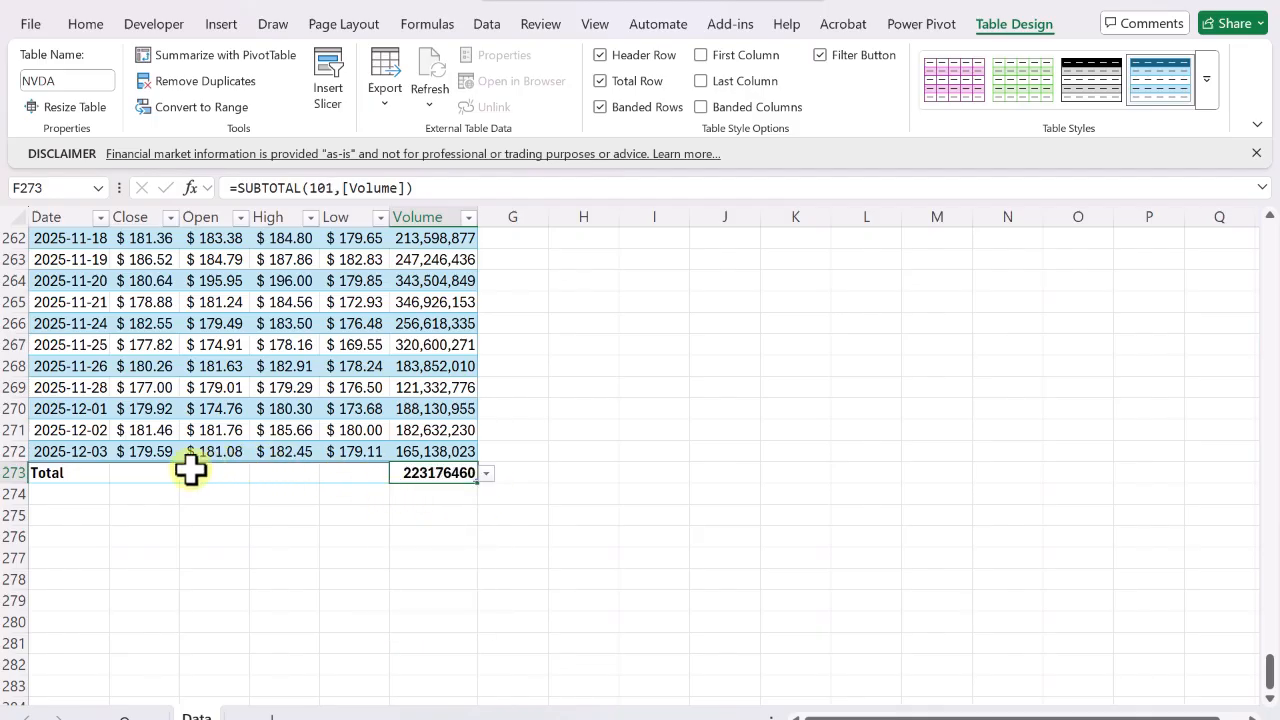
left_click(366, 481)
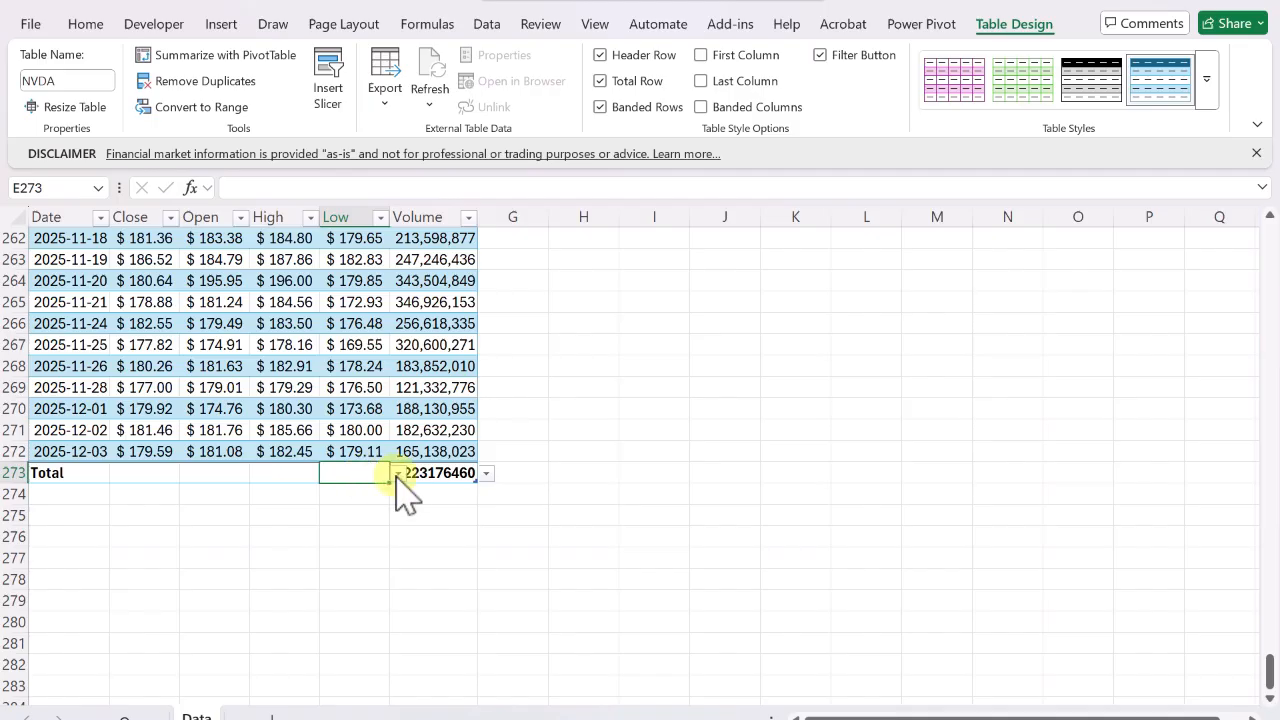
left_click(398, 474)
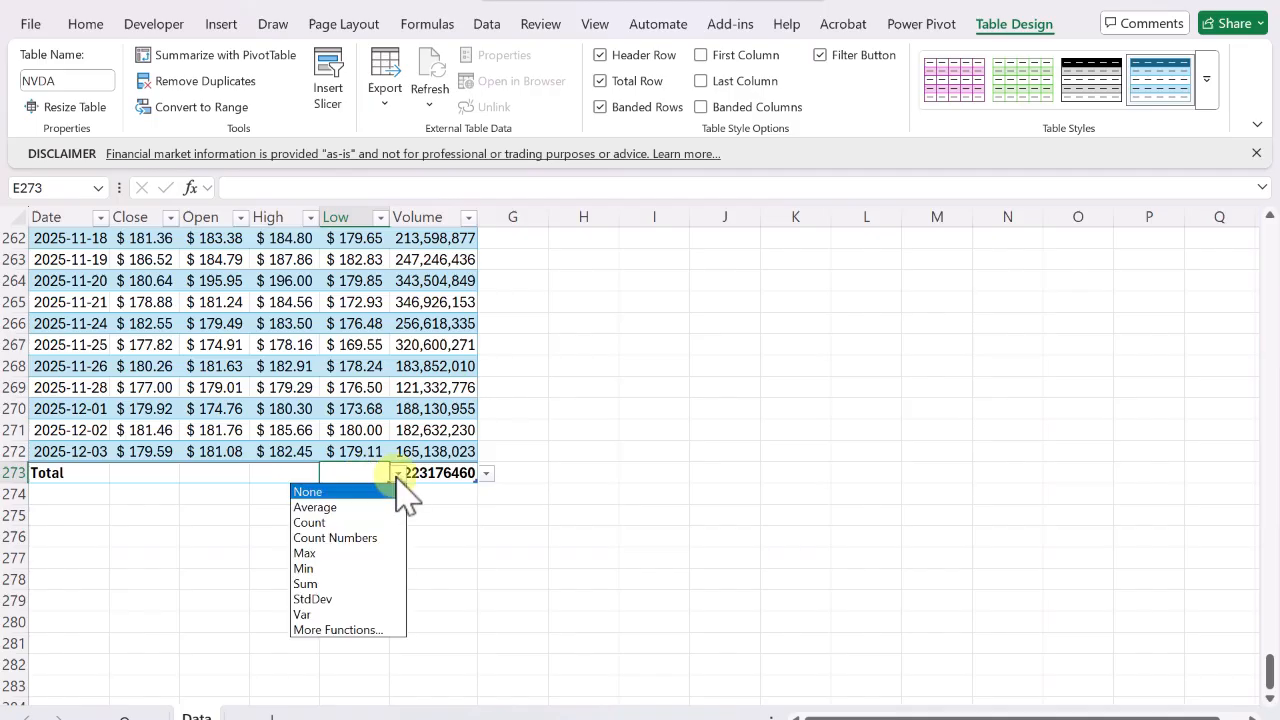
left_click(291, 491)
Set the Close column's total row function to Count.
left_click(286, 478)
left_click(215, 478)
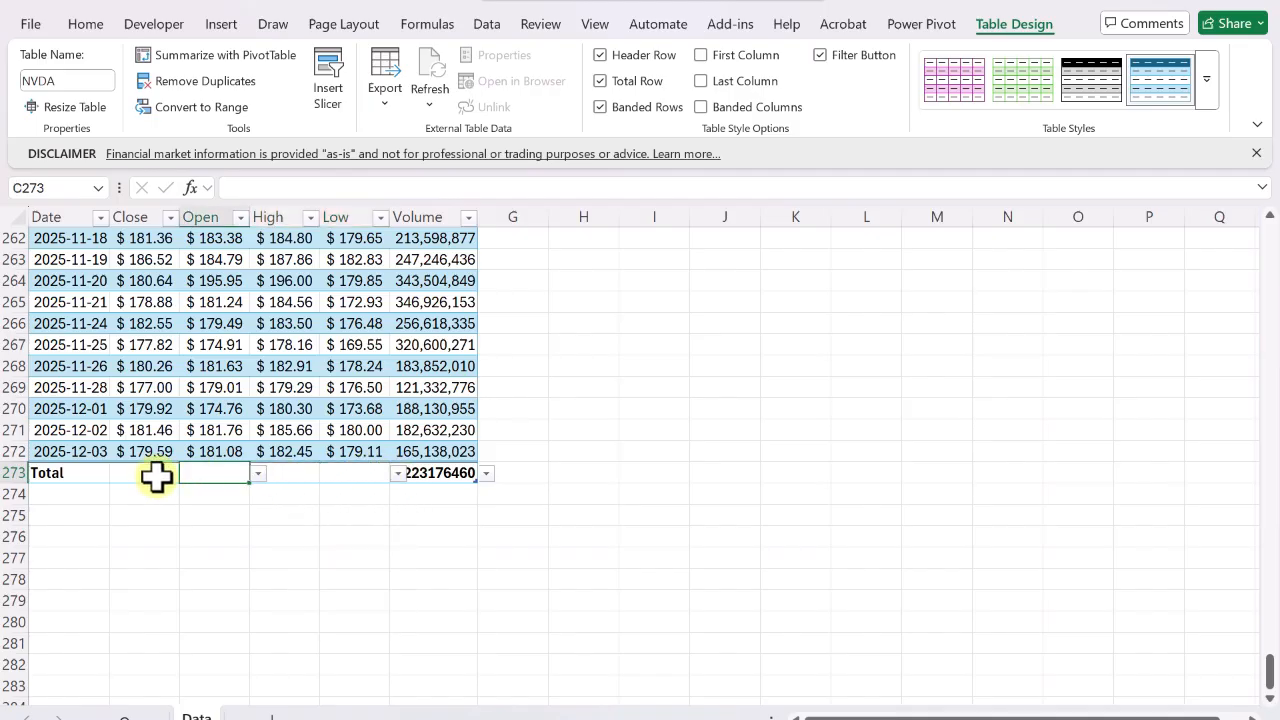
left_click(152, 477)
left_click(188, 475)
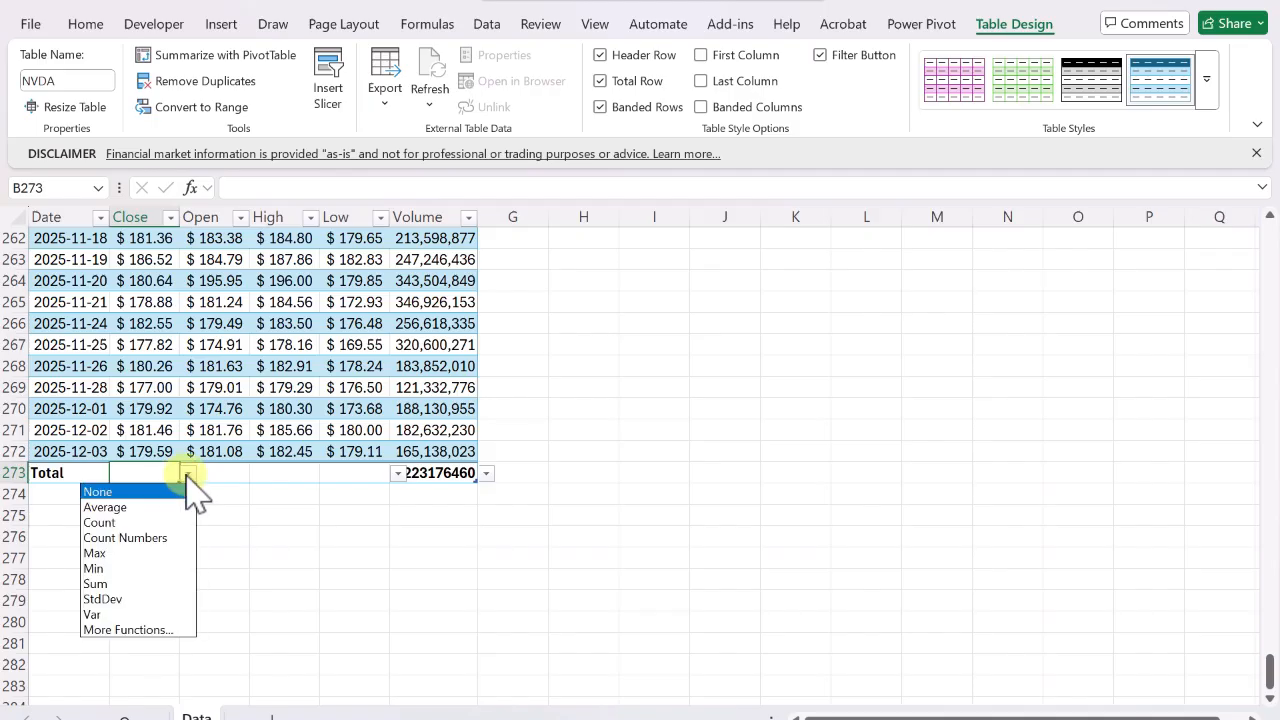
left_click(160, 524)
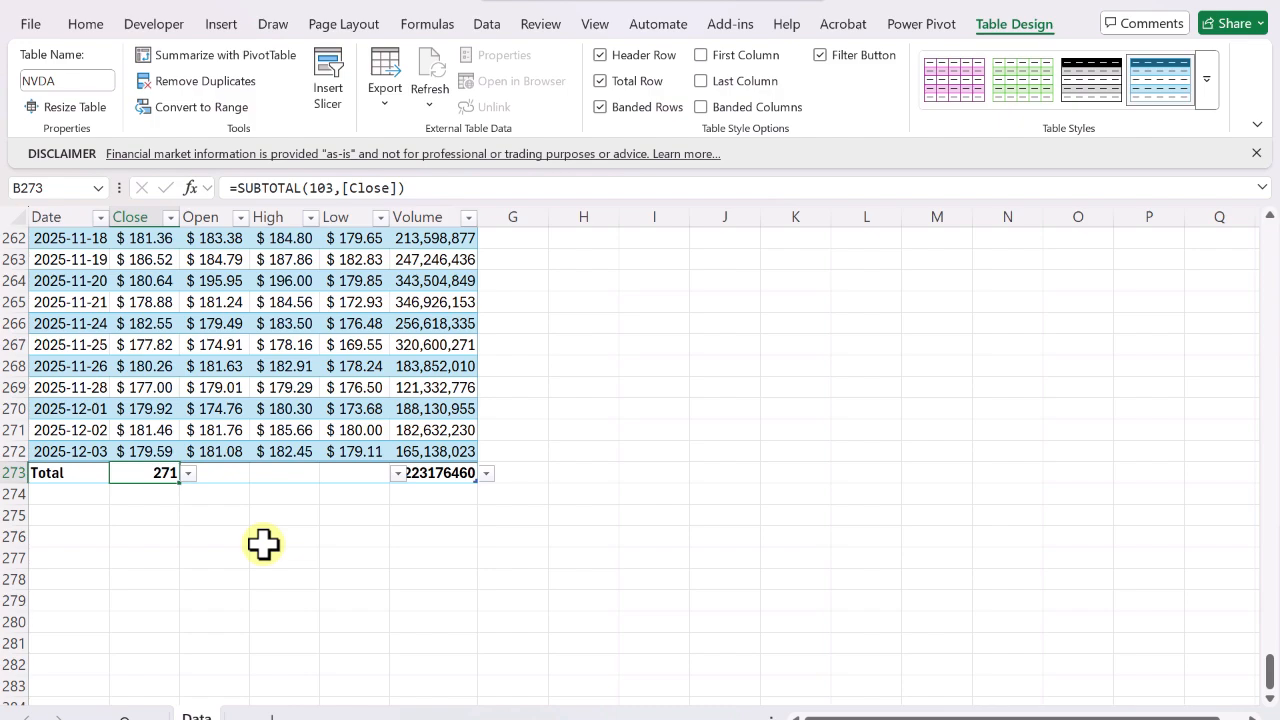
Format the Volume total with comma style and remove its decimal places.
left_click(436, 474)
left_click(86, 24)
left_click(508, 81)
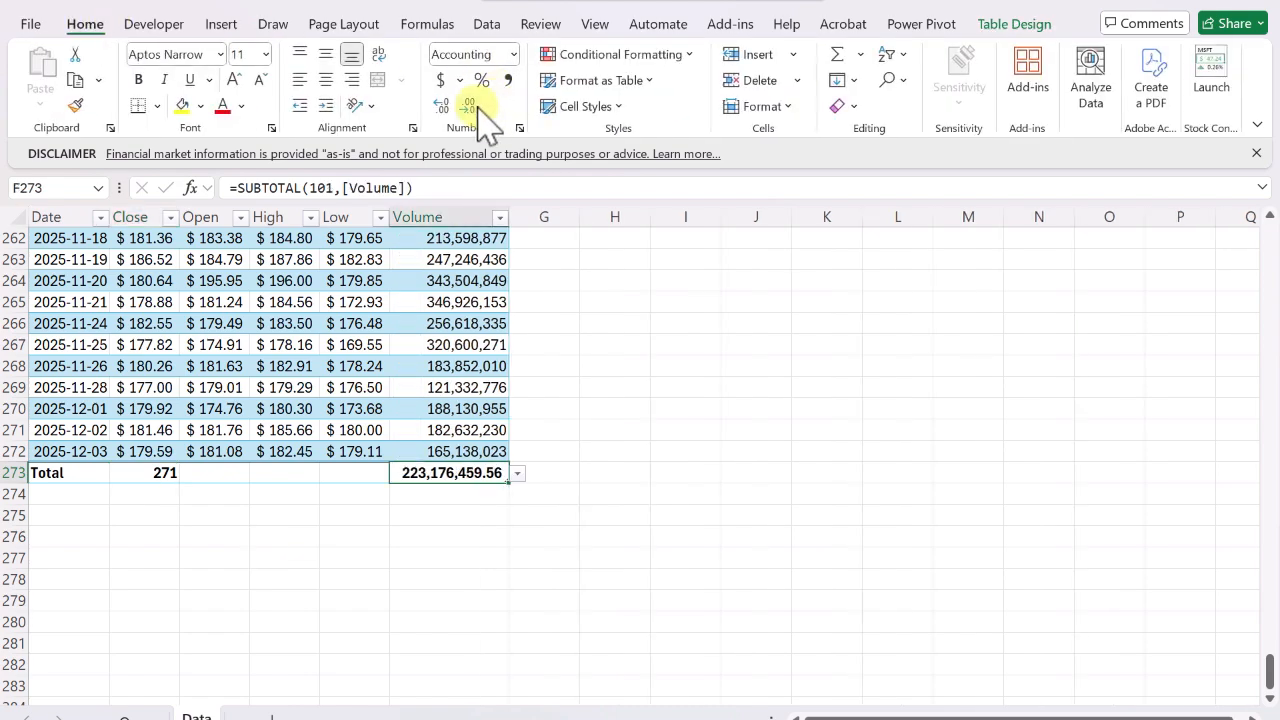
left_click(478, 104)
left_click(478, 104)
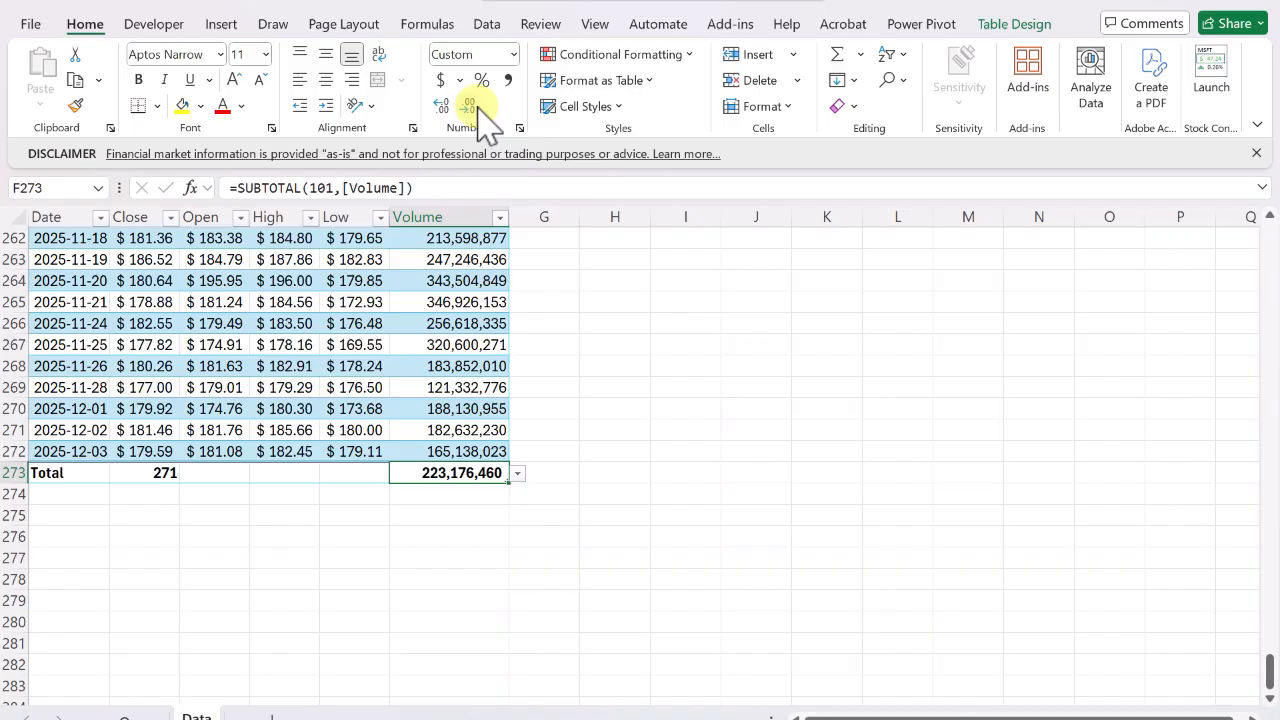
Filter the Date column to show only the 2024 dates.
key("ctrl+Home")
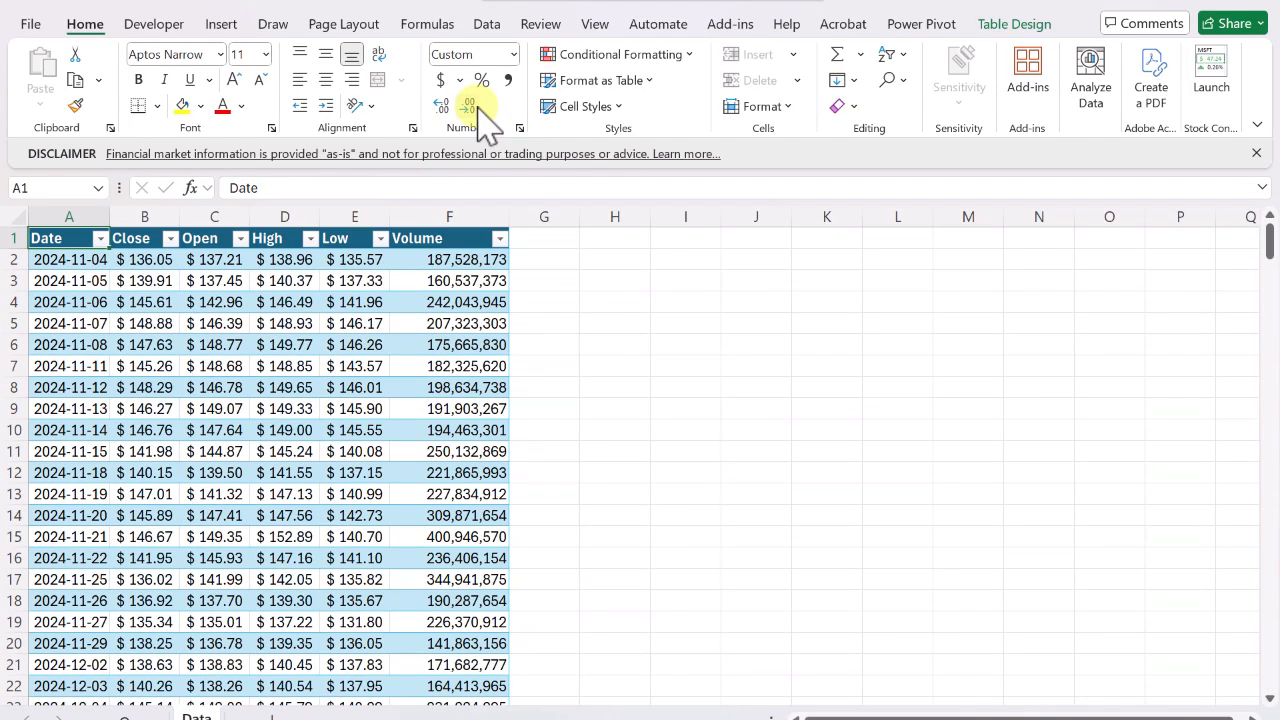
left_click(101, 238)
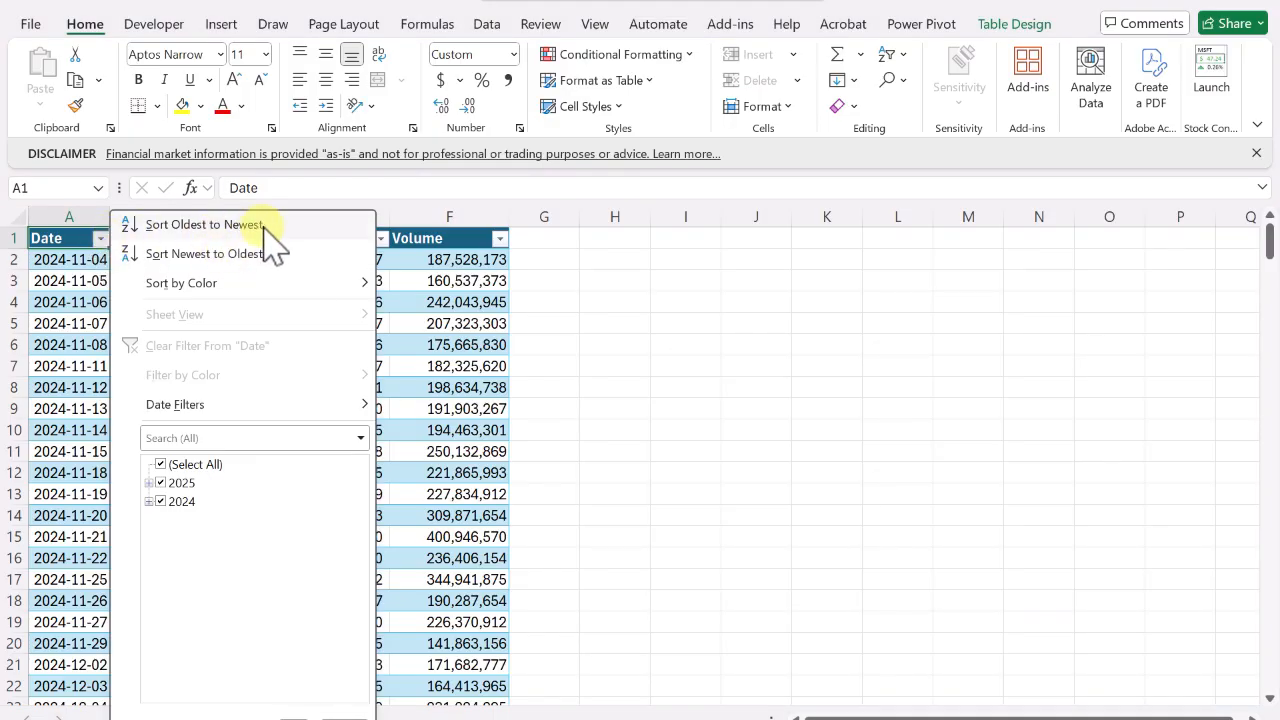
mouse_move(284, 419)
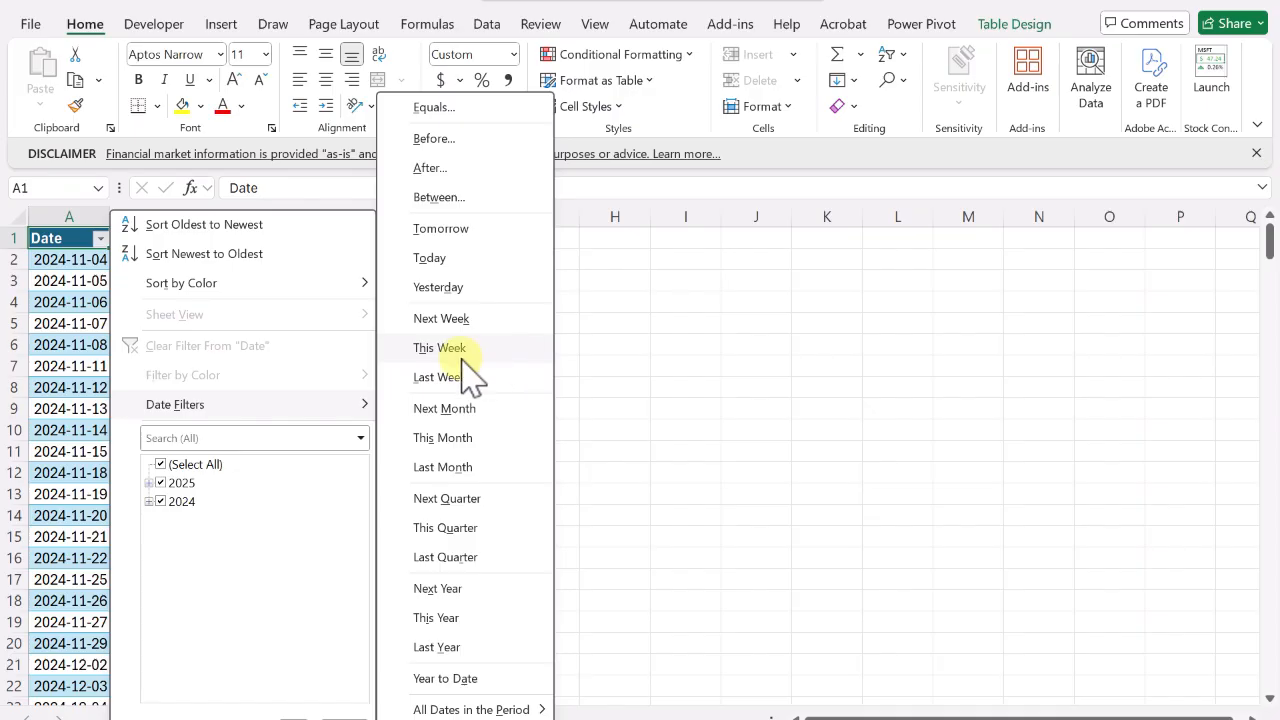
left_click(150, 483)
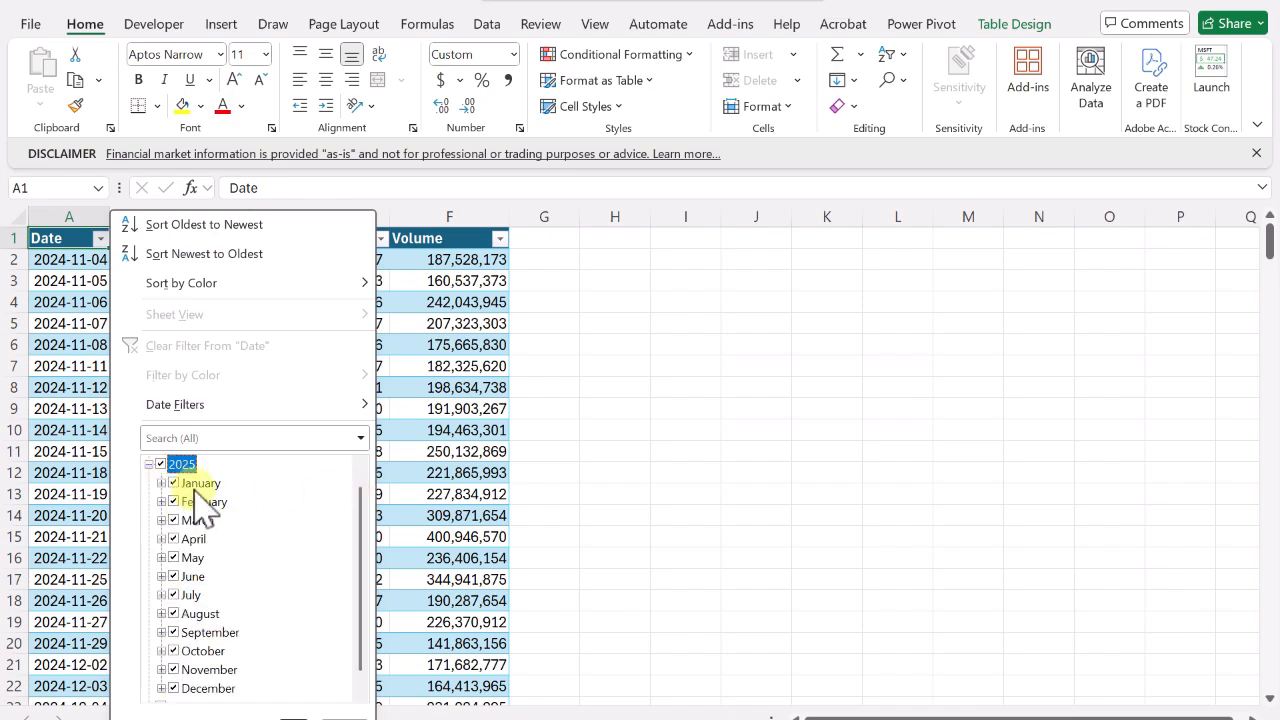
left_click(162, 483)
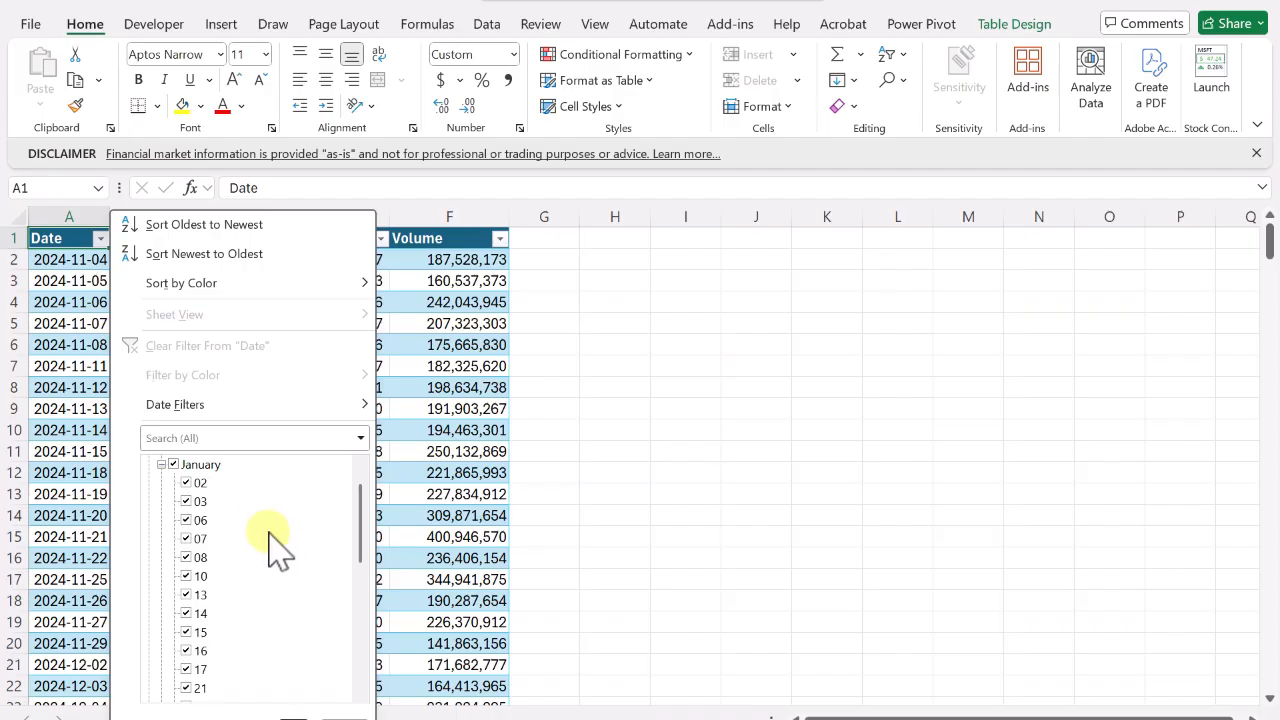
left_click(161, 465)
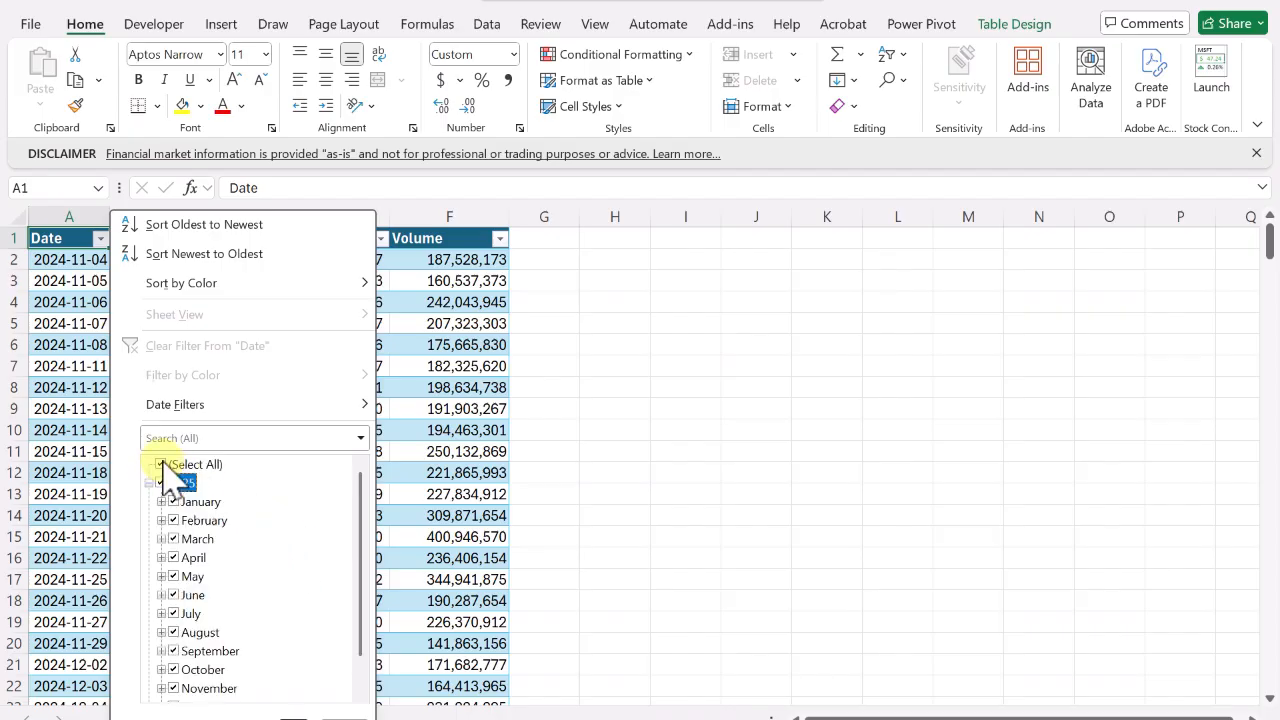
left_click(162, 470)
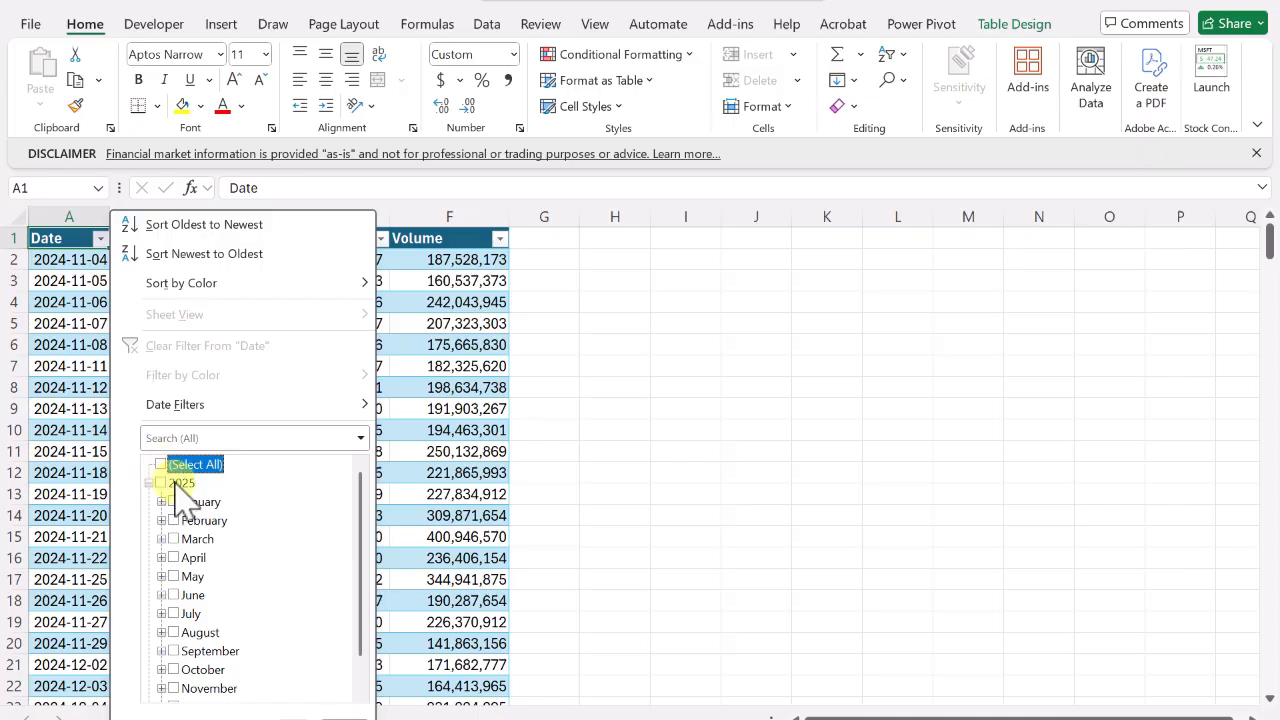
left_click(149, 483)
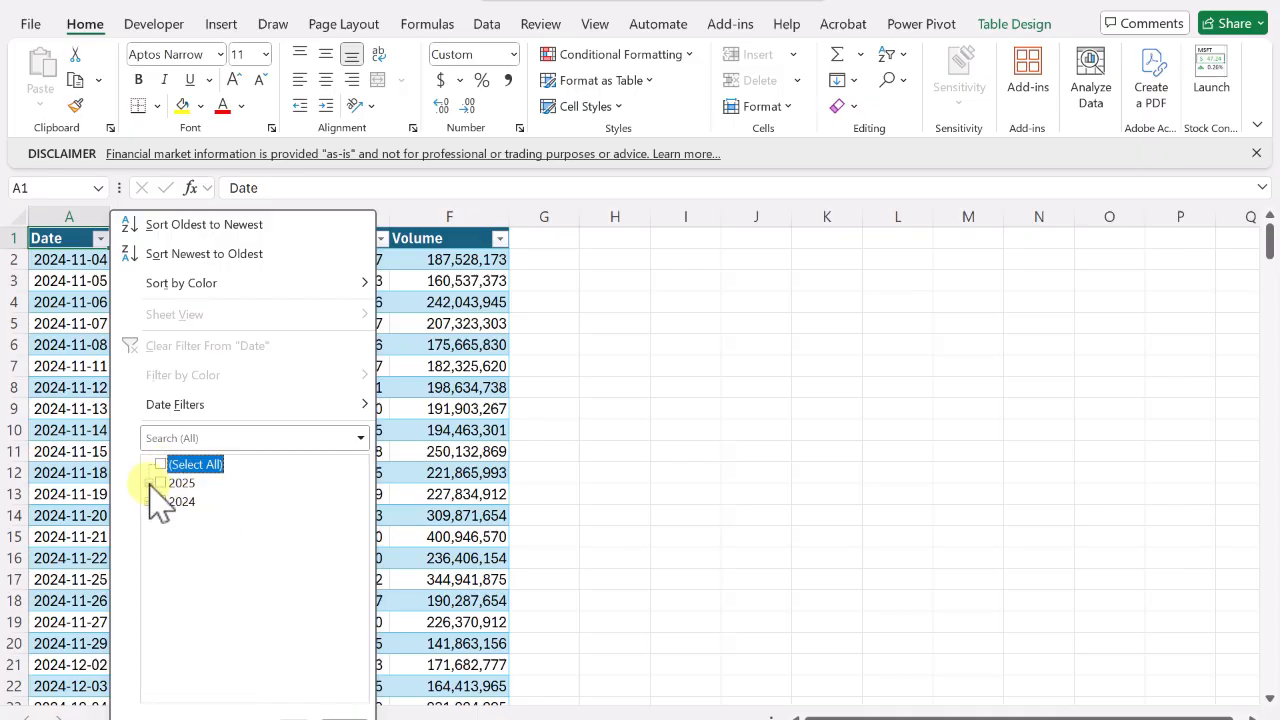
left_click(161, 502)
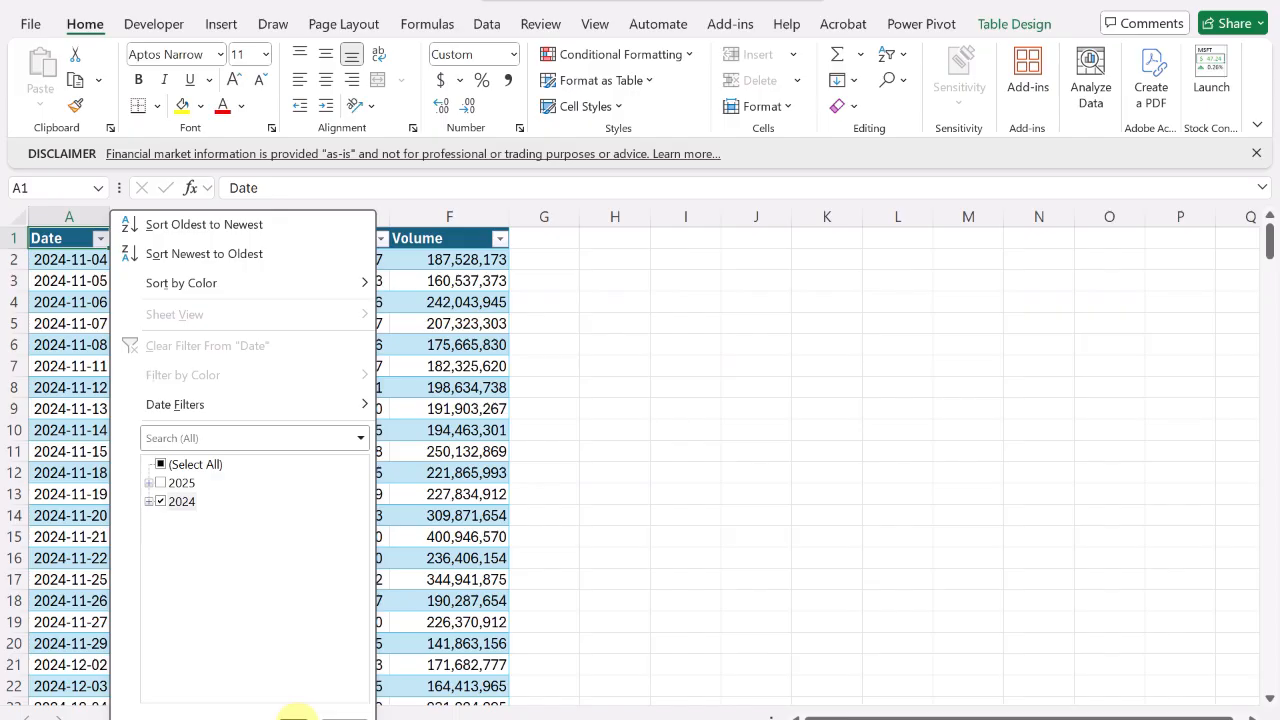
left_click(293, 714)
Apply a Top 5 Items number filter to the Volume column.
scroll(391, 603, "down", 10)
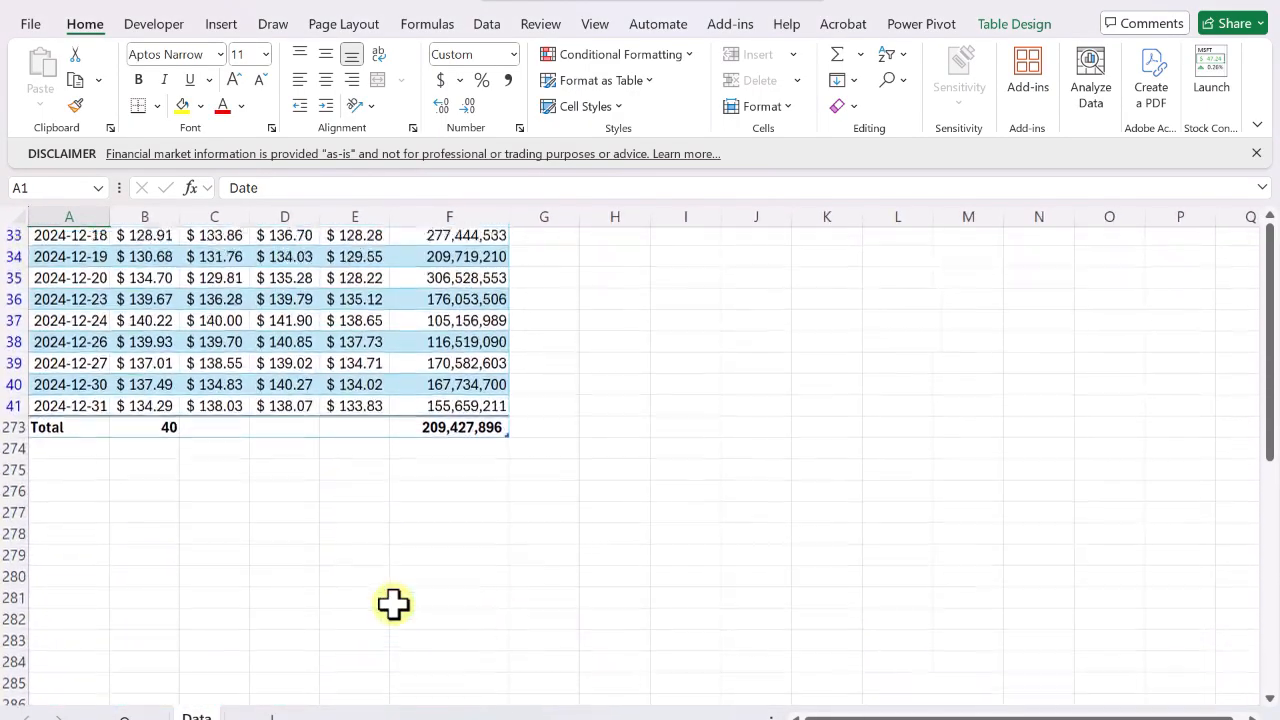
scroll(393, 603, "up", 2)
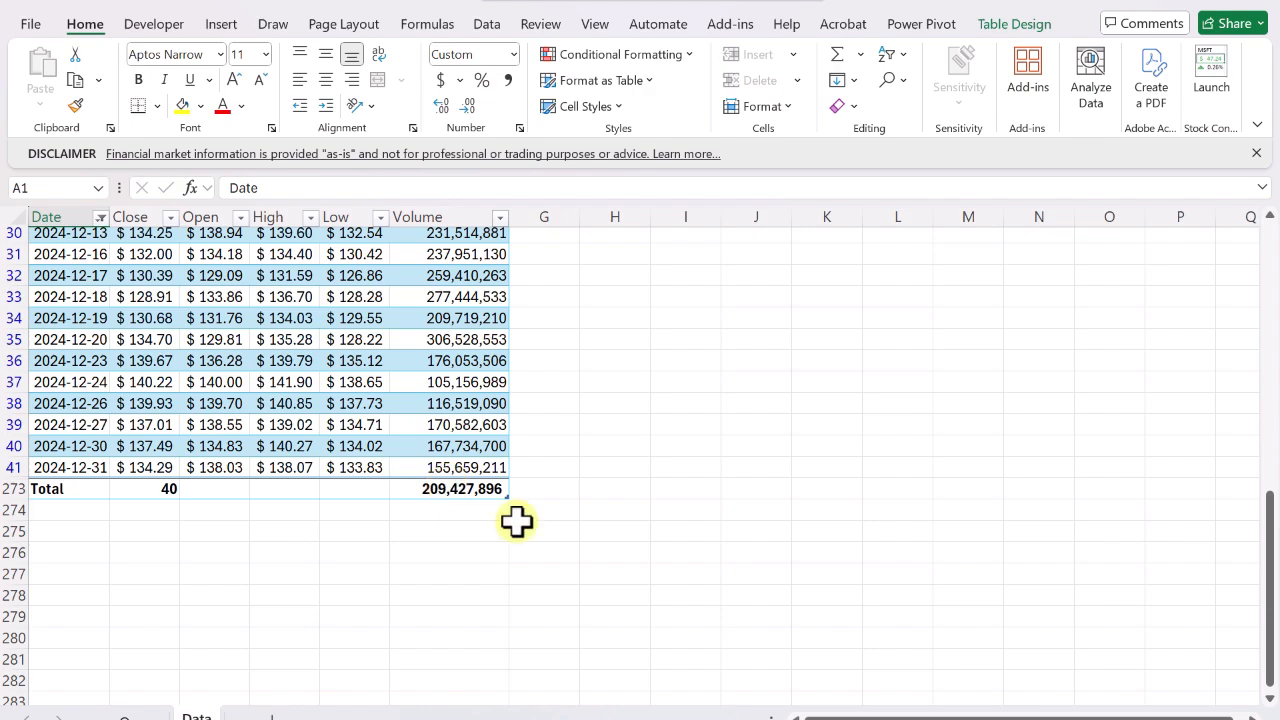
left_click(500, 218)
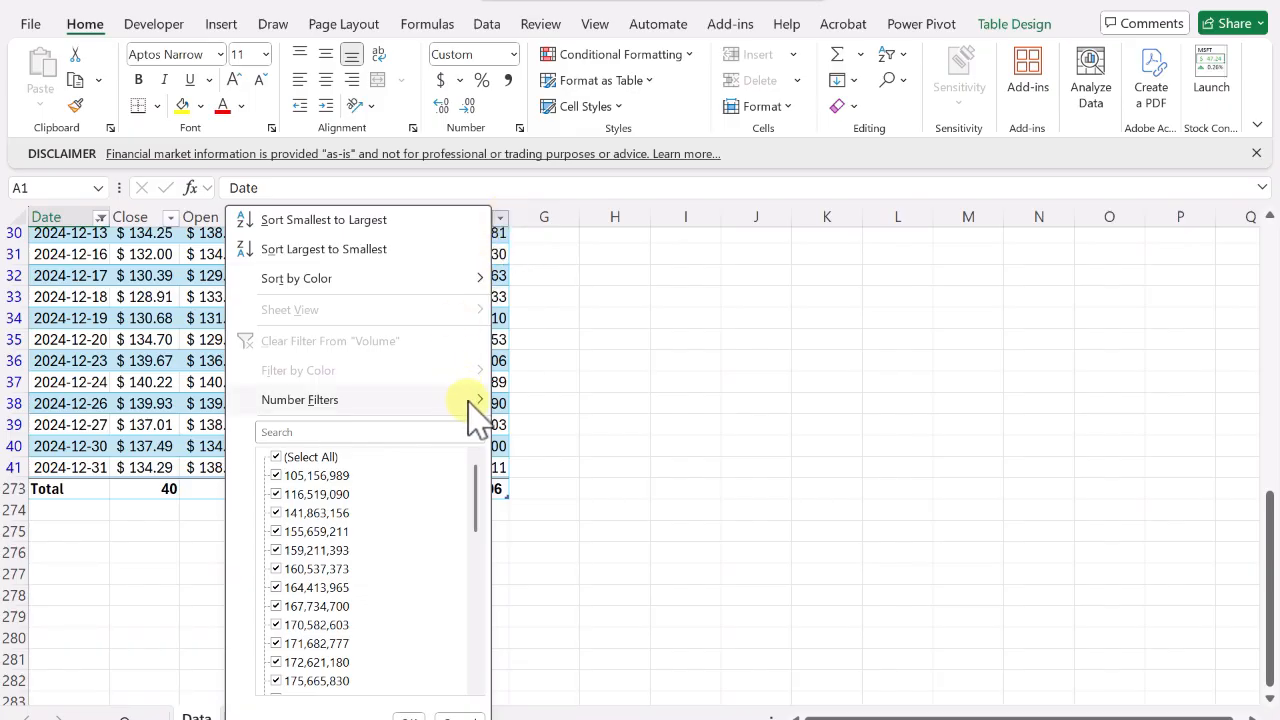
mouse_move(472, 400)
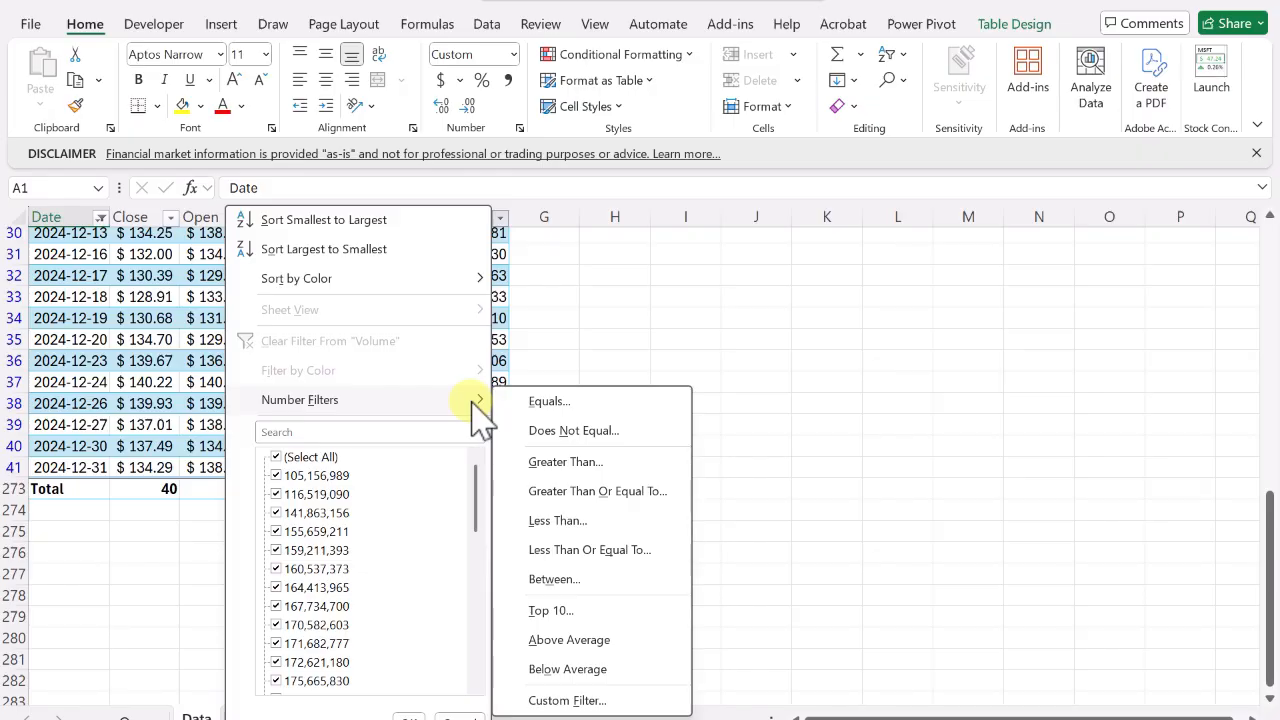
left_click(562, 610)
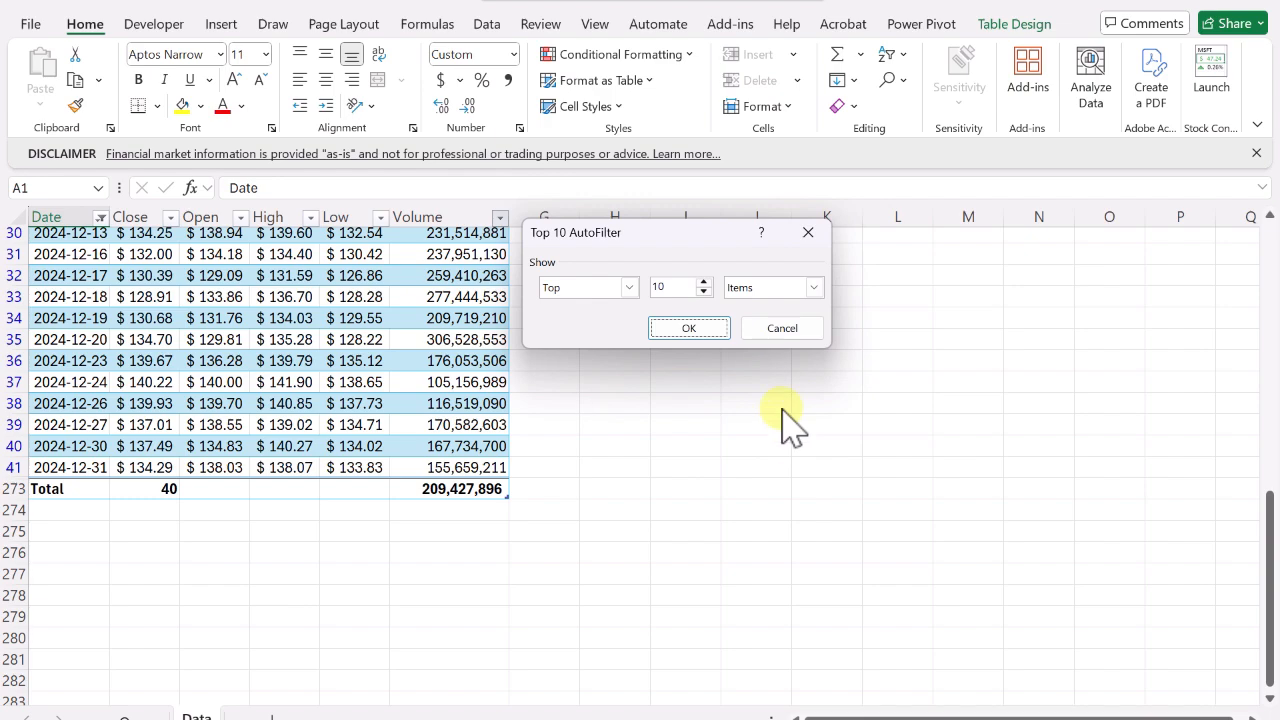
left_click(630, 288)
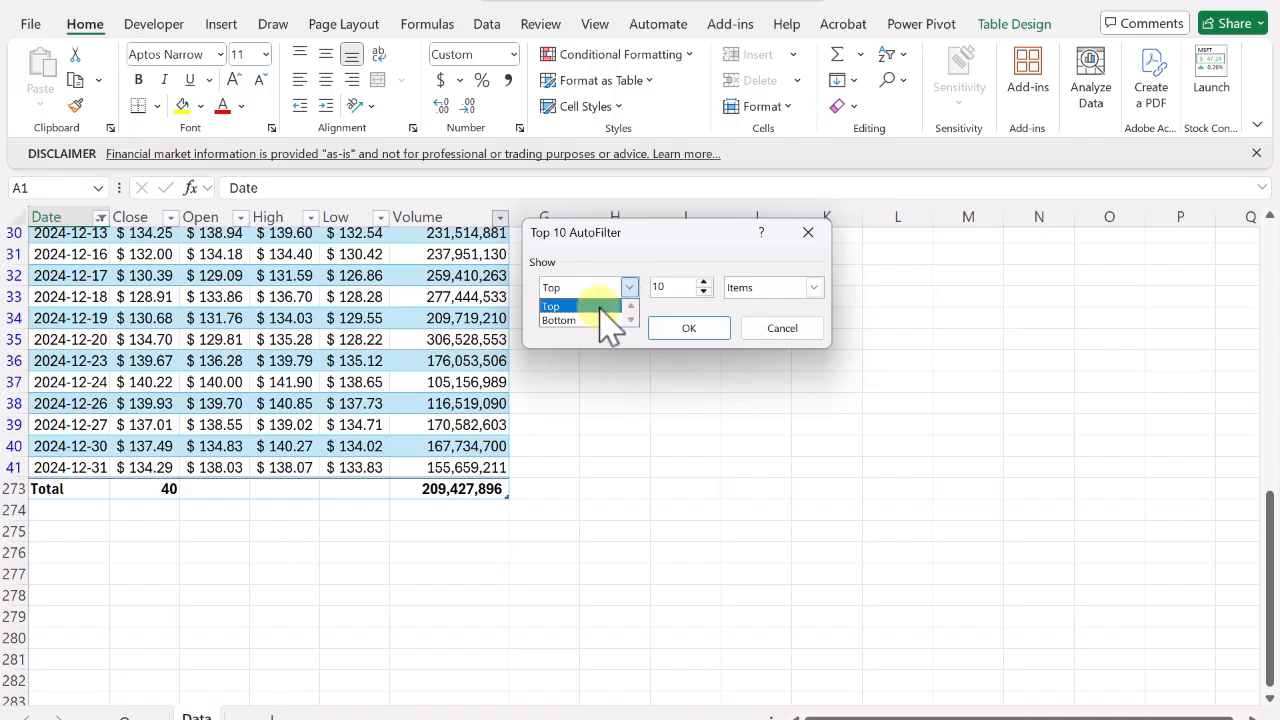
left_click(594, 308)
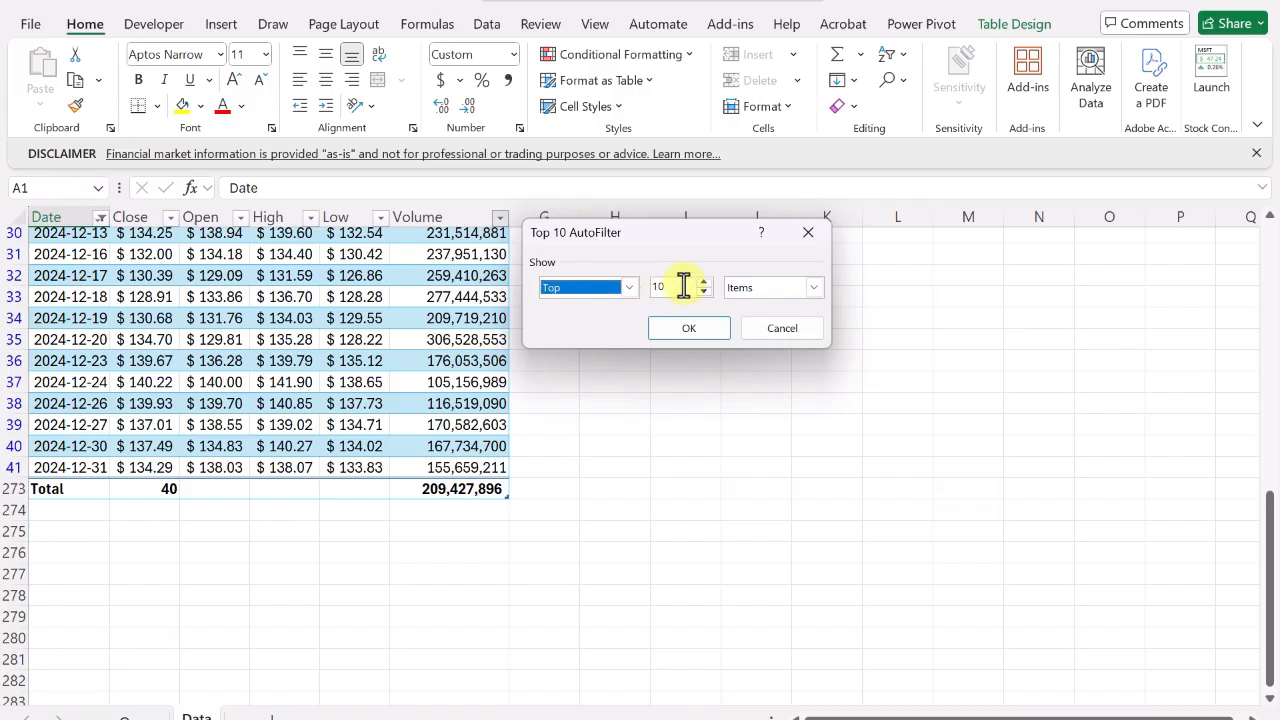
left_click(673, 287)
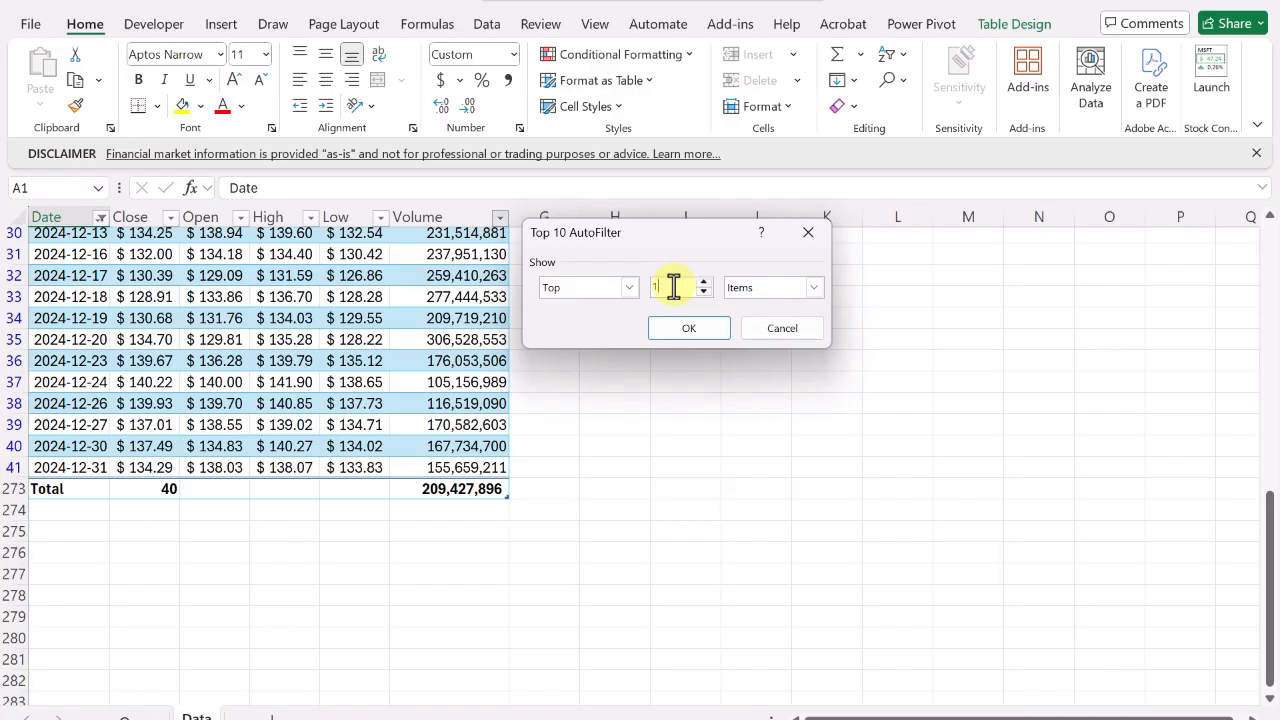
type("5")
left_click(815, 288)
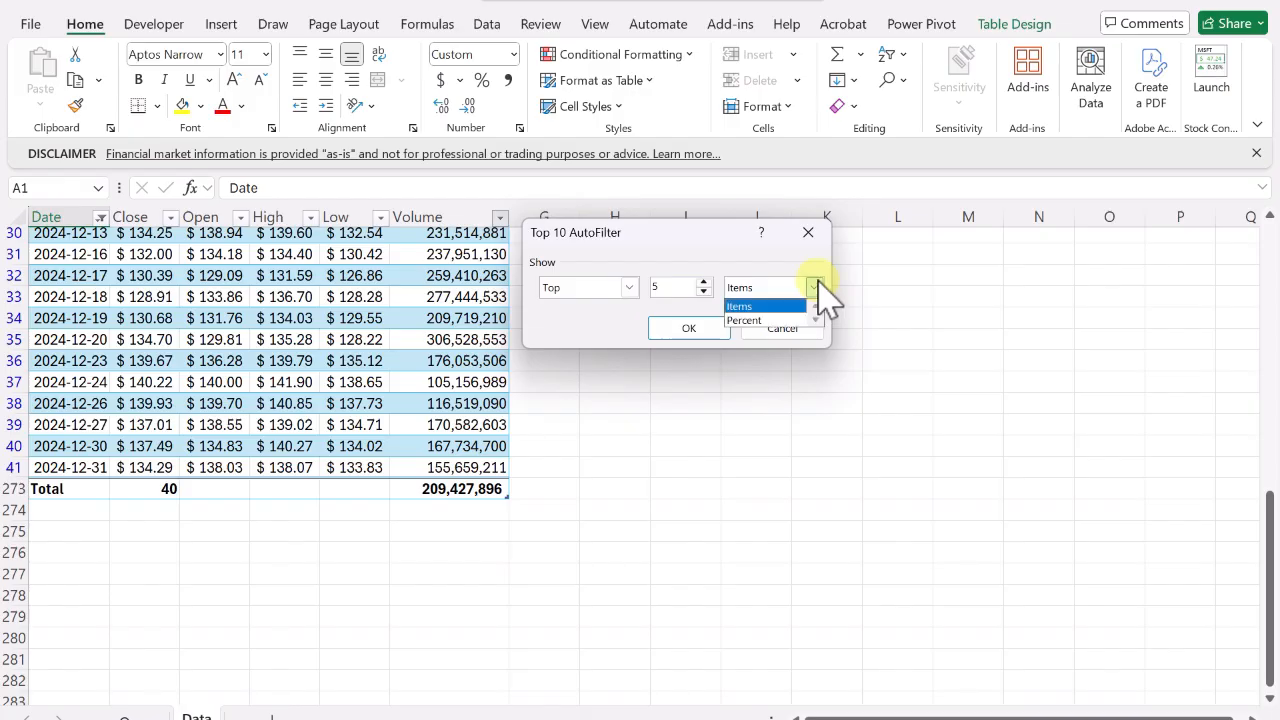
left_click(780, 306)
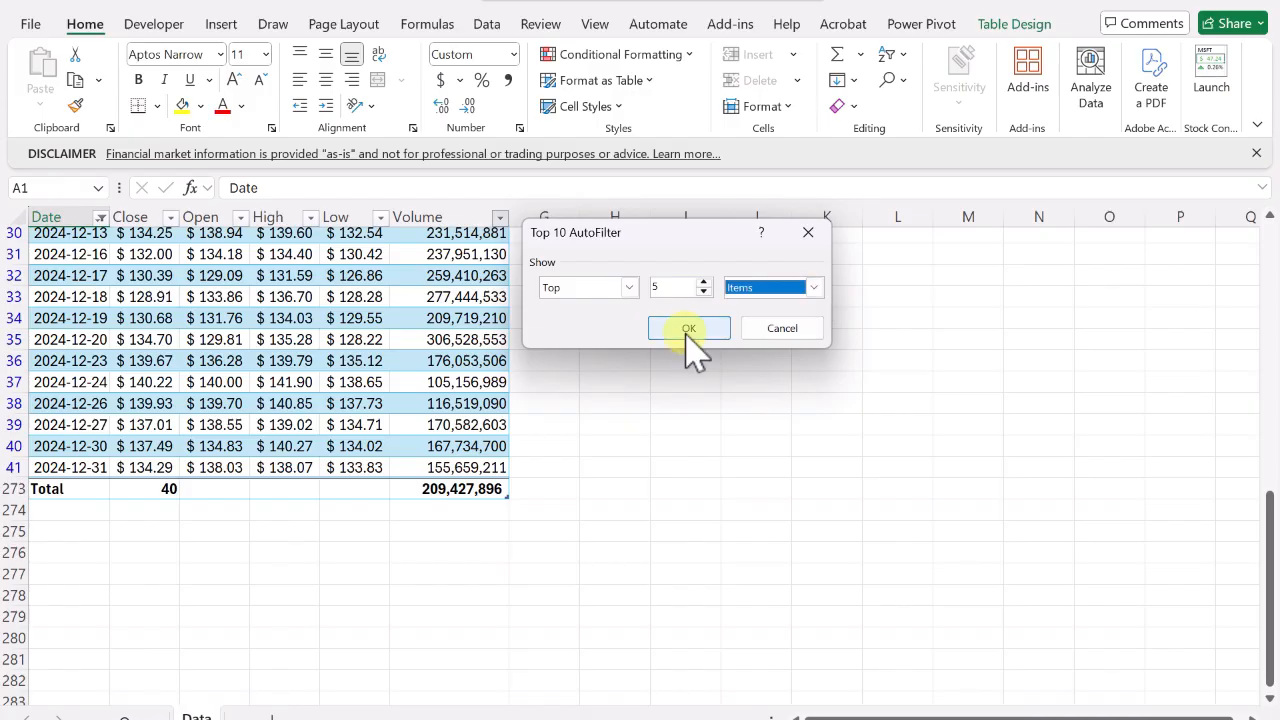
left_click(689, 330)
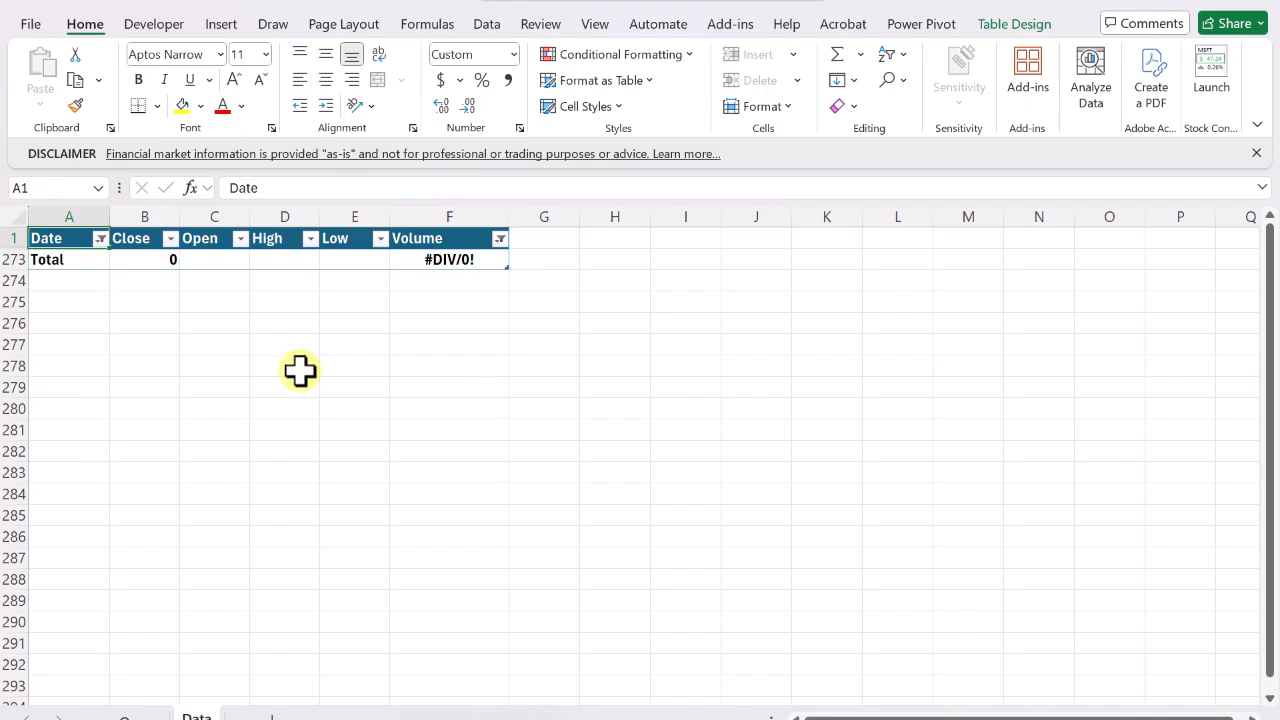
Clear the filter from the Volume column.
left_click(500, 239)
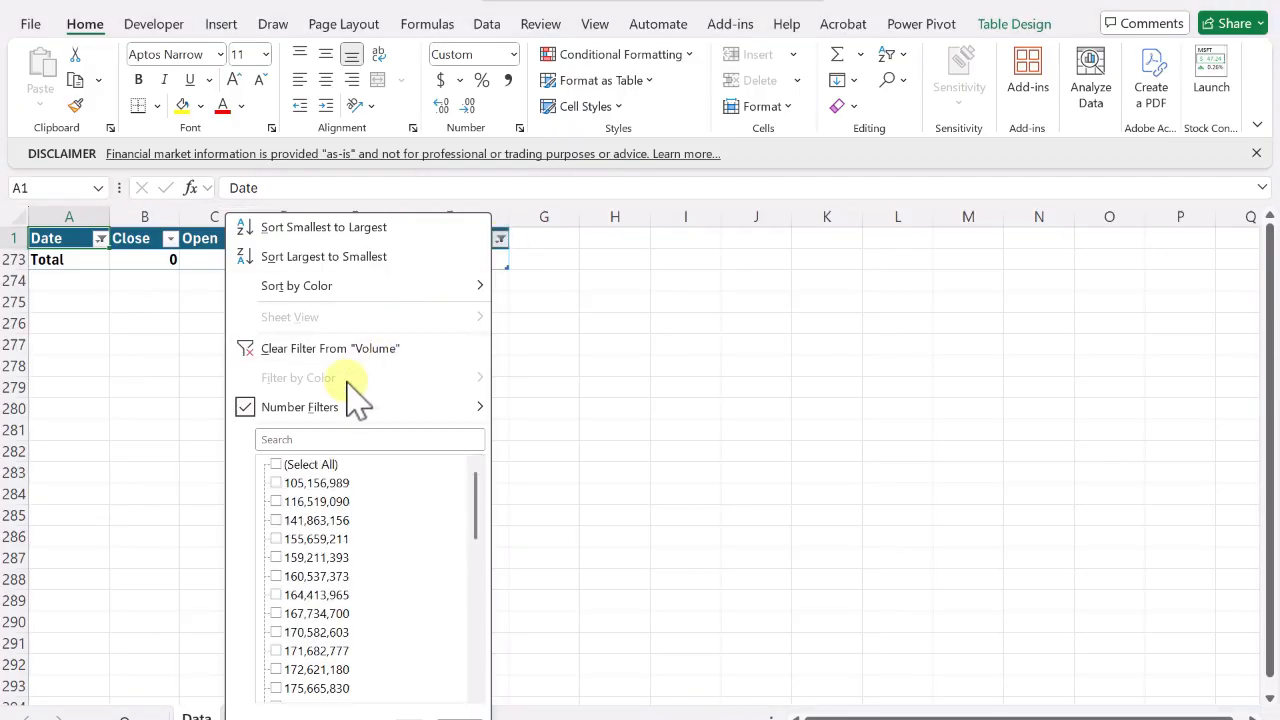
left_click(311, 352)
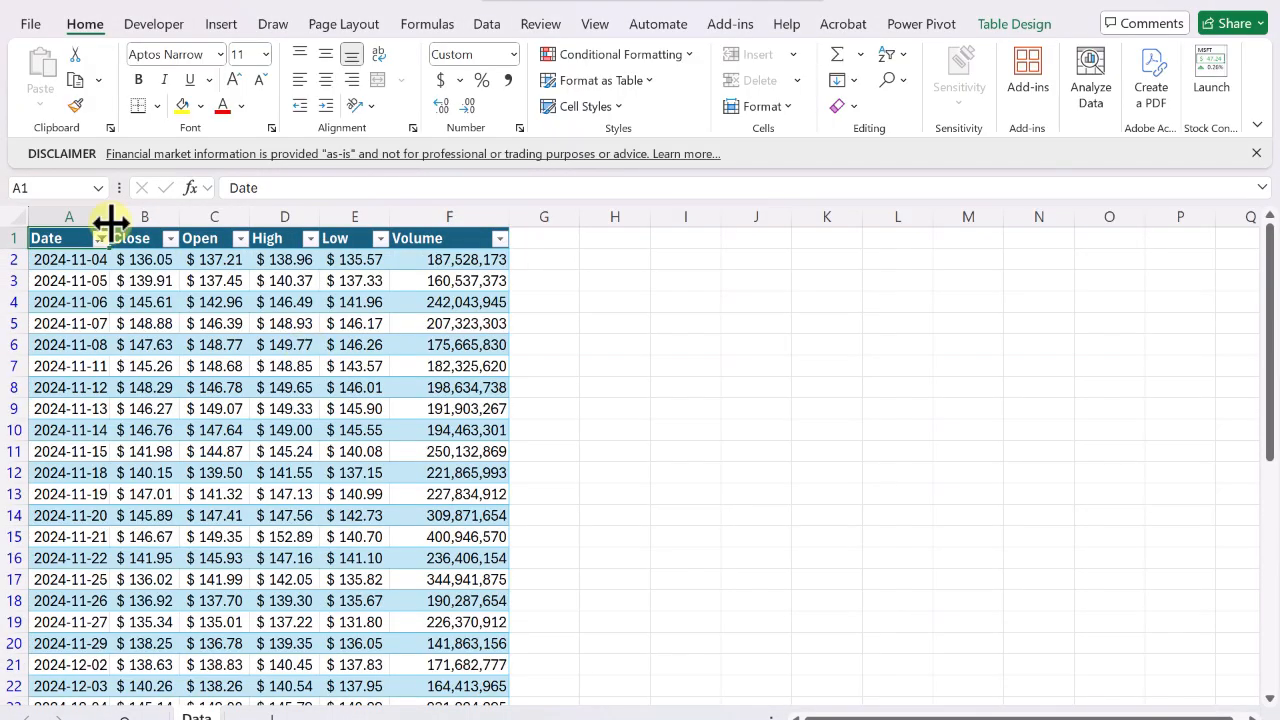
Clear the filter from the Date column.
left_click(101, 239)
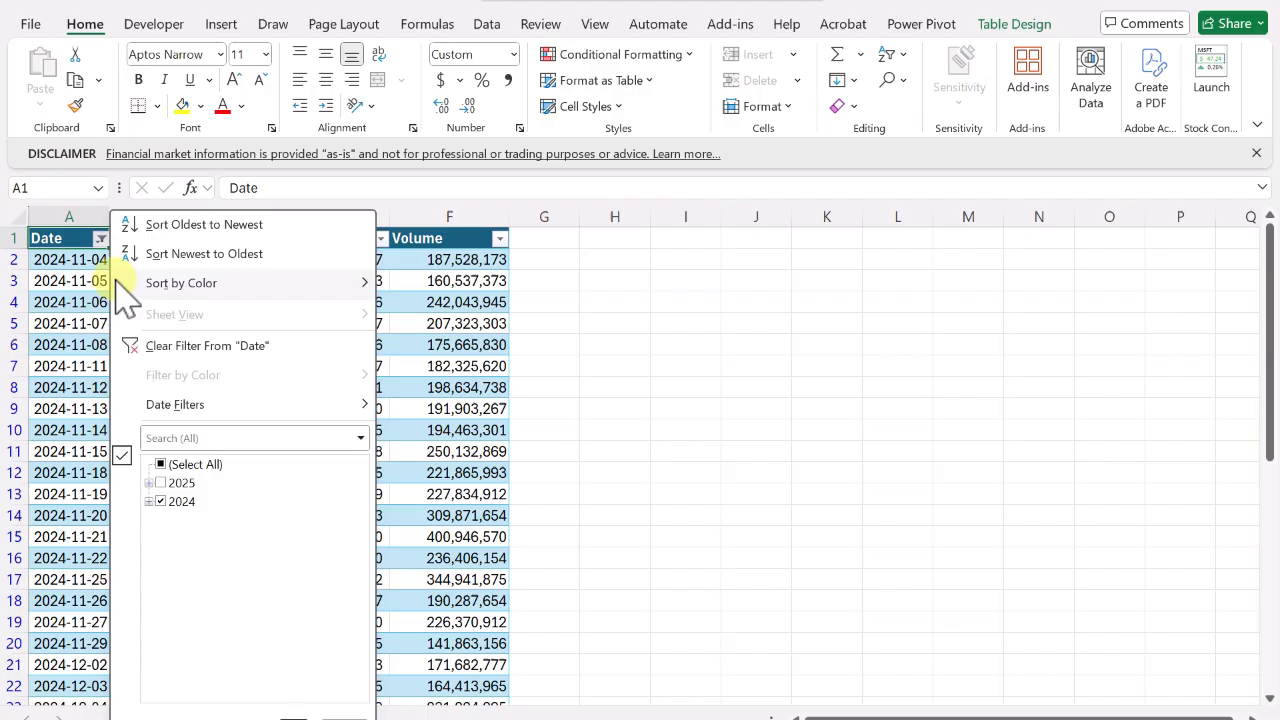
left_click(163, 343)
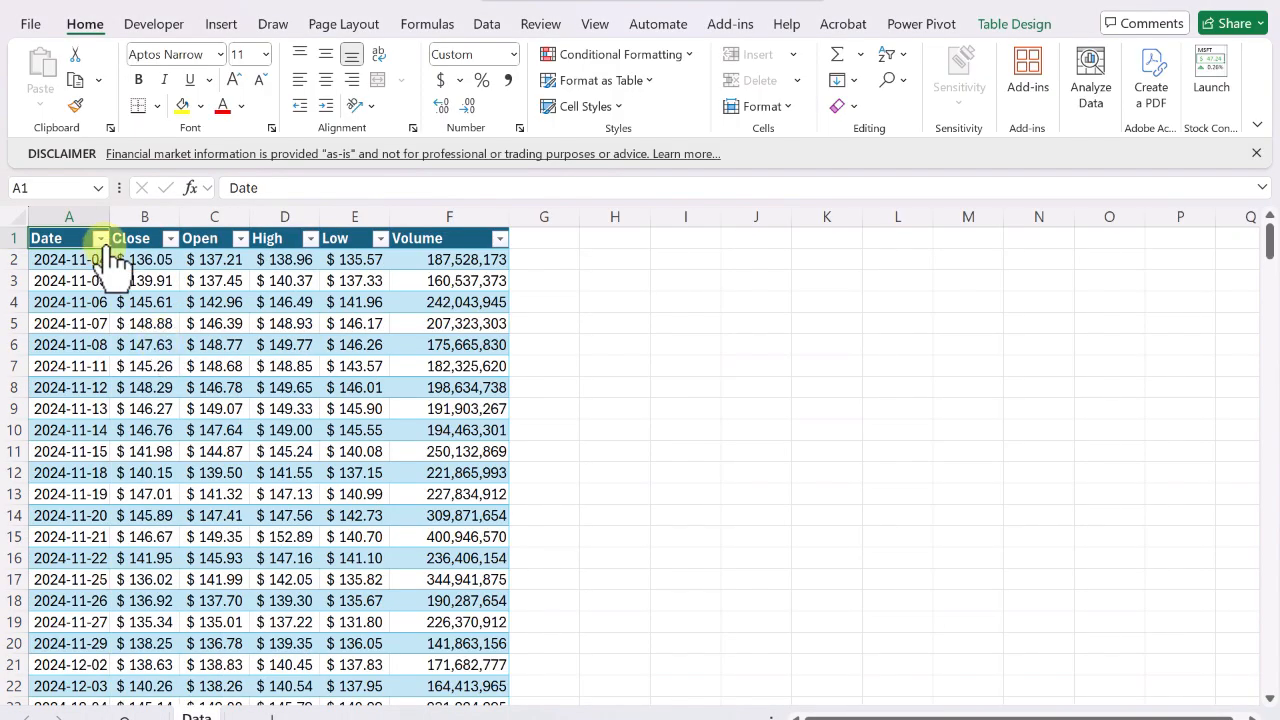
Apply a Top 5 Items number filter to the Volume column.
left_click(499, 238)
mouse_move(385, 412)
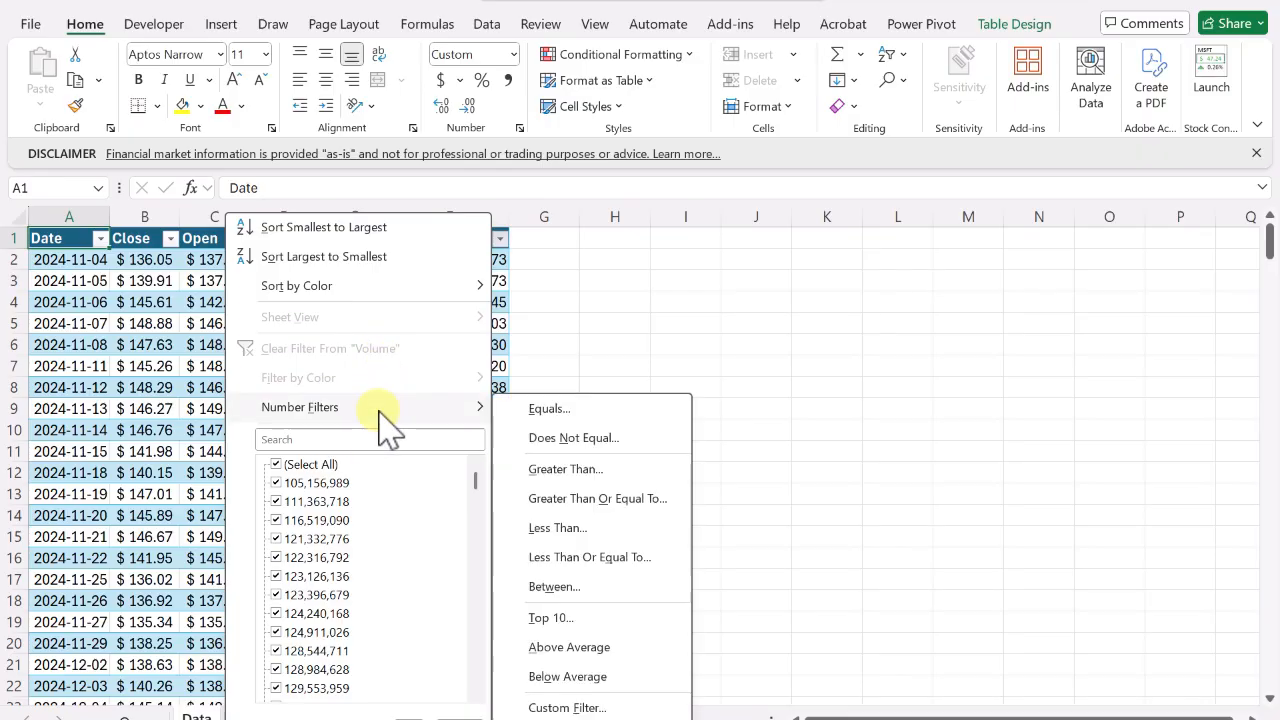
left_click(573, 620)
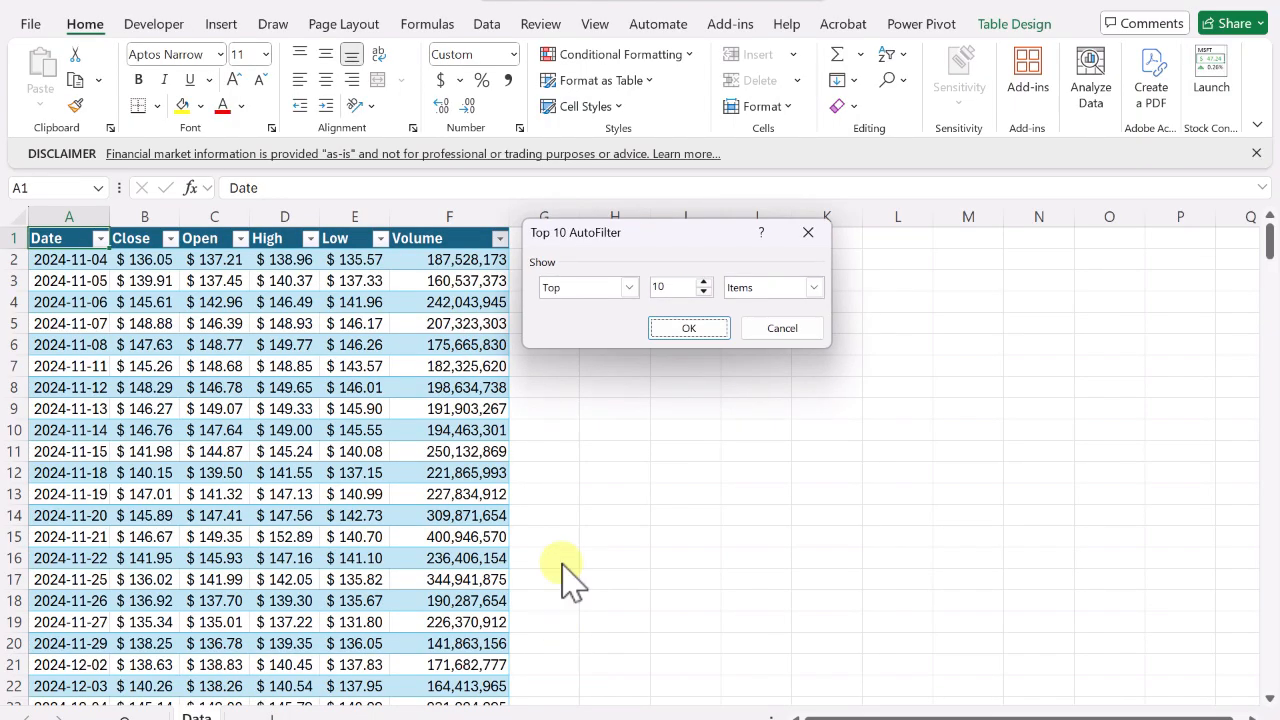
double_click(669, 288)
key("BackSpace")
type("5")
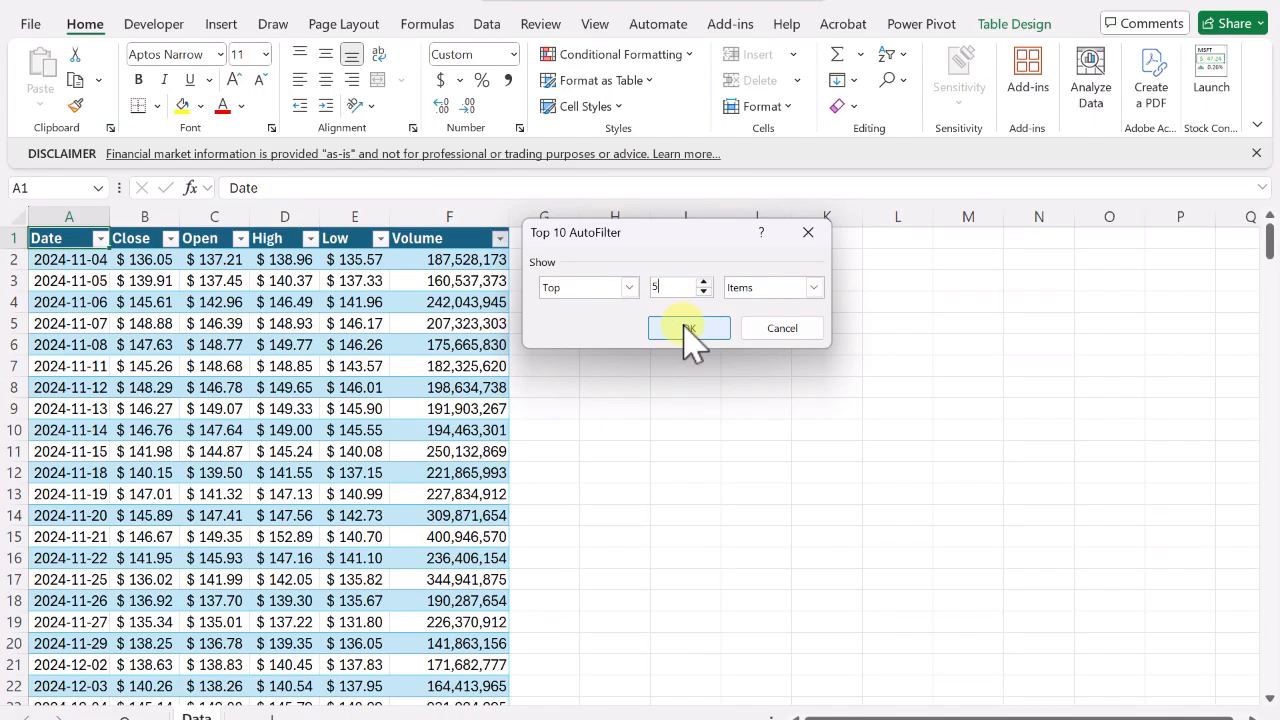
left_click(689, 329)
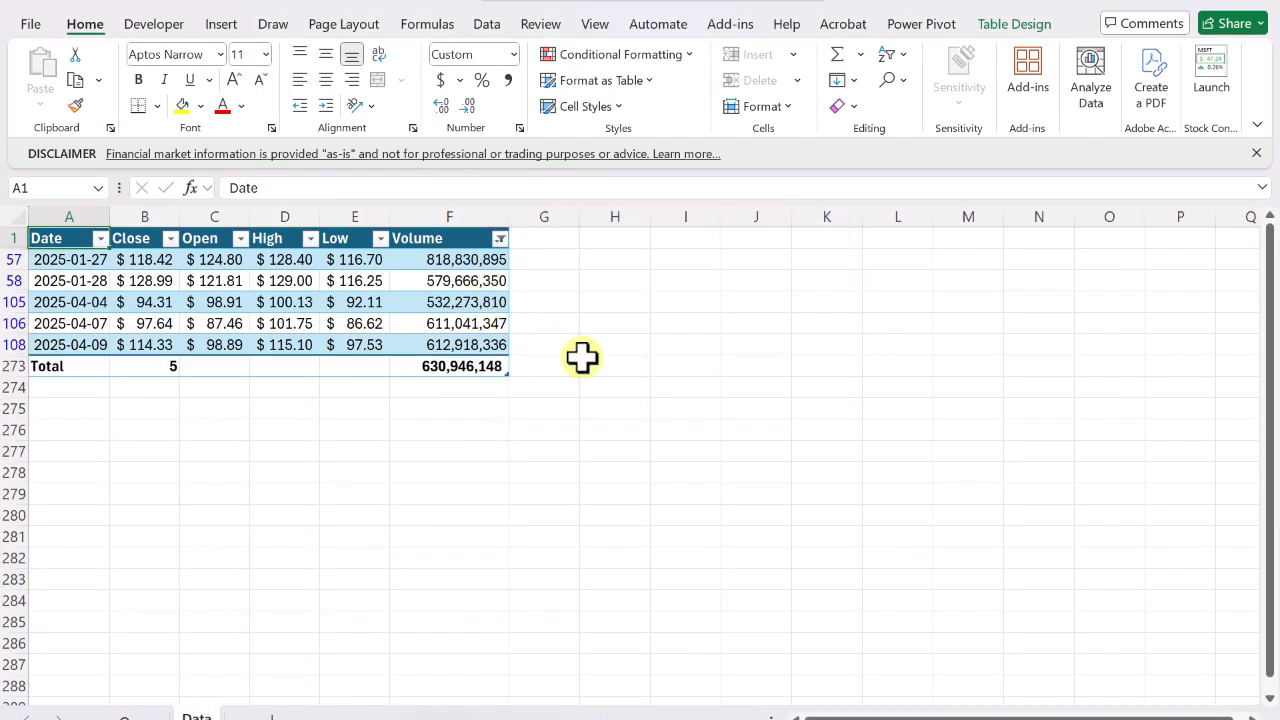
Clear all filters from the table at once.
left_click(100, 238)
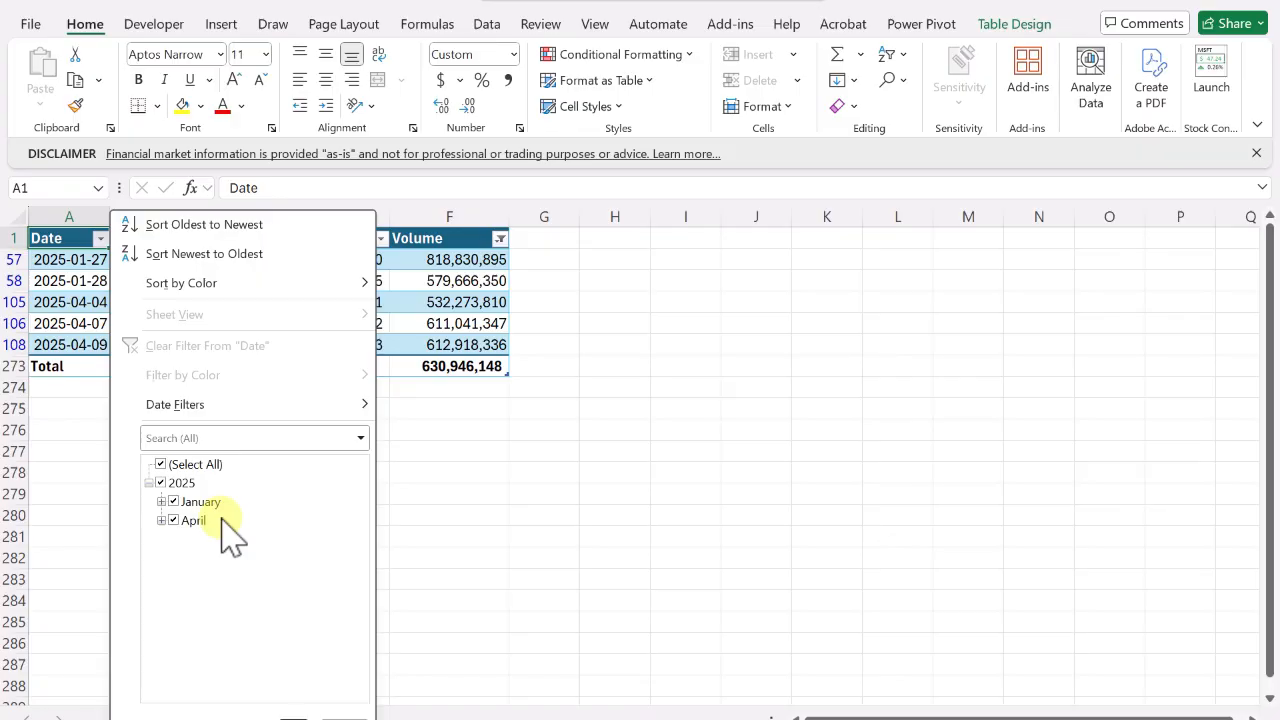
left_click(293, 714)
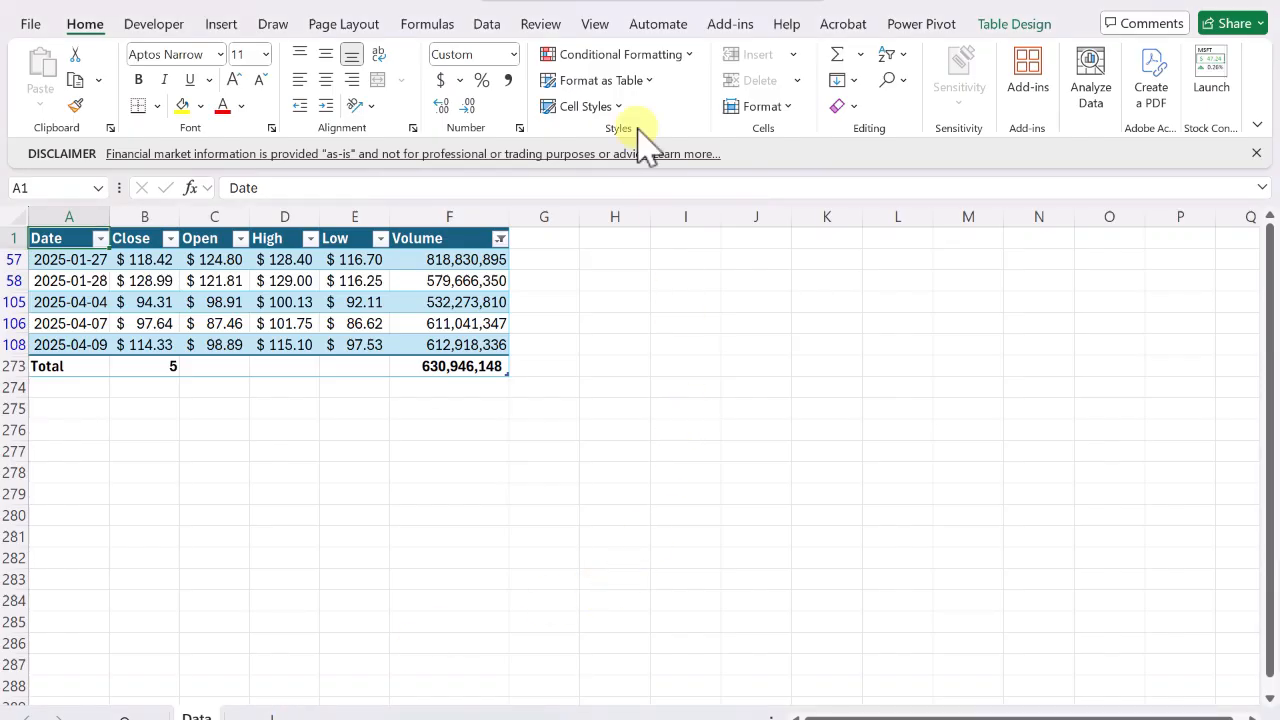
left_click(487, 24)
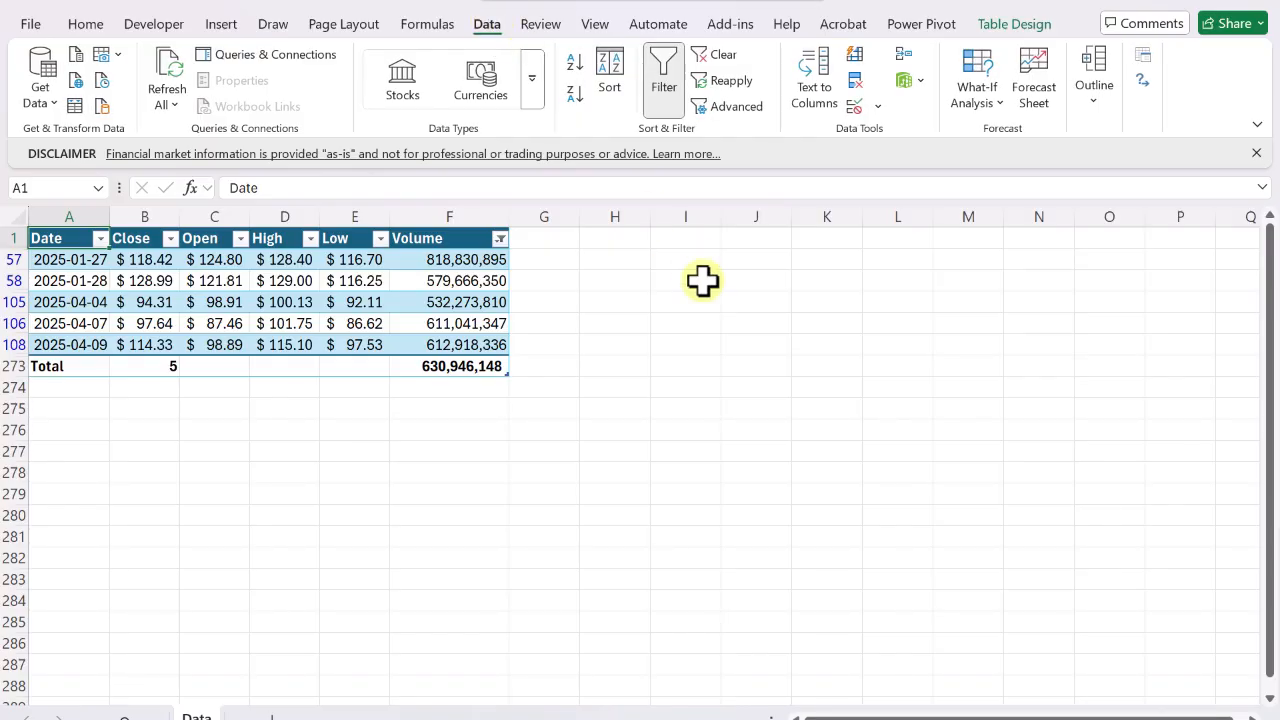
left_click(722, 56)
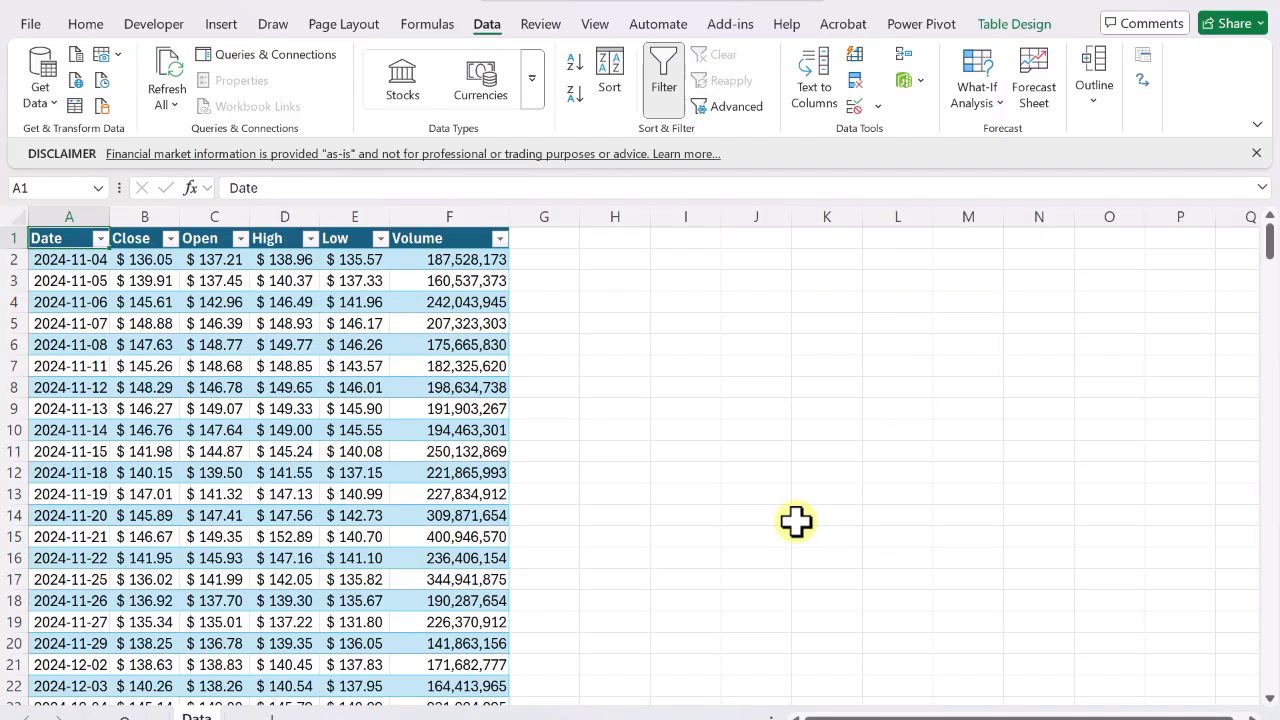